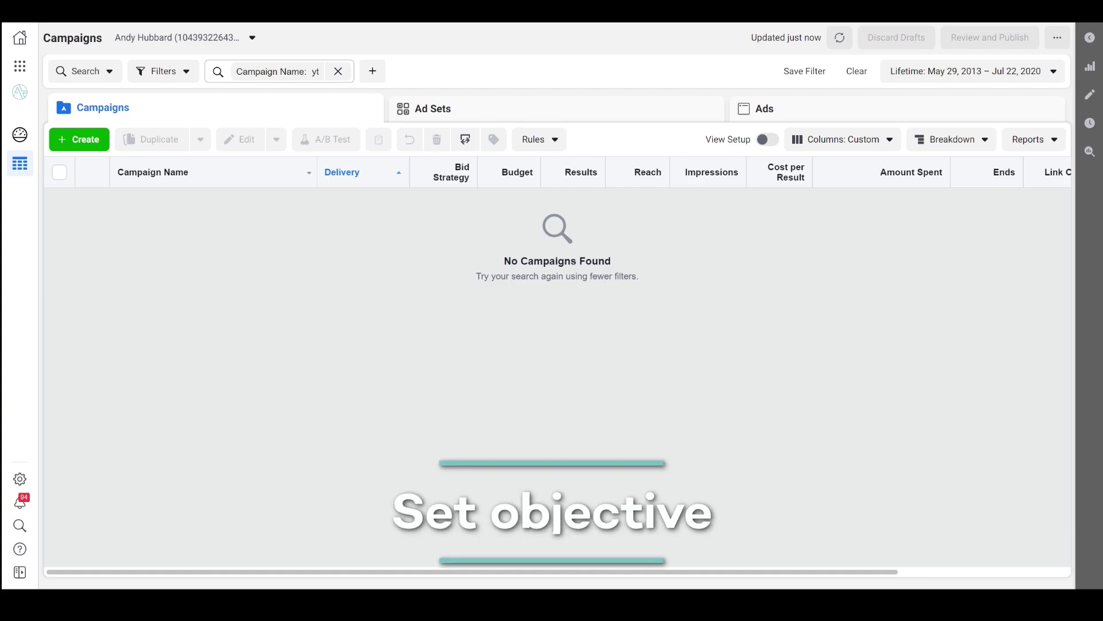
- Start a new campaign named "IG Stories Ads" with Conversions as the campaign objective
click(78, 139)
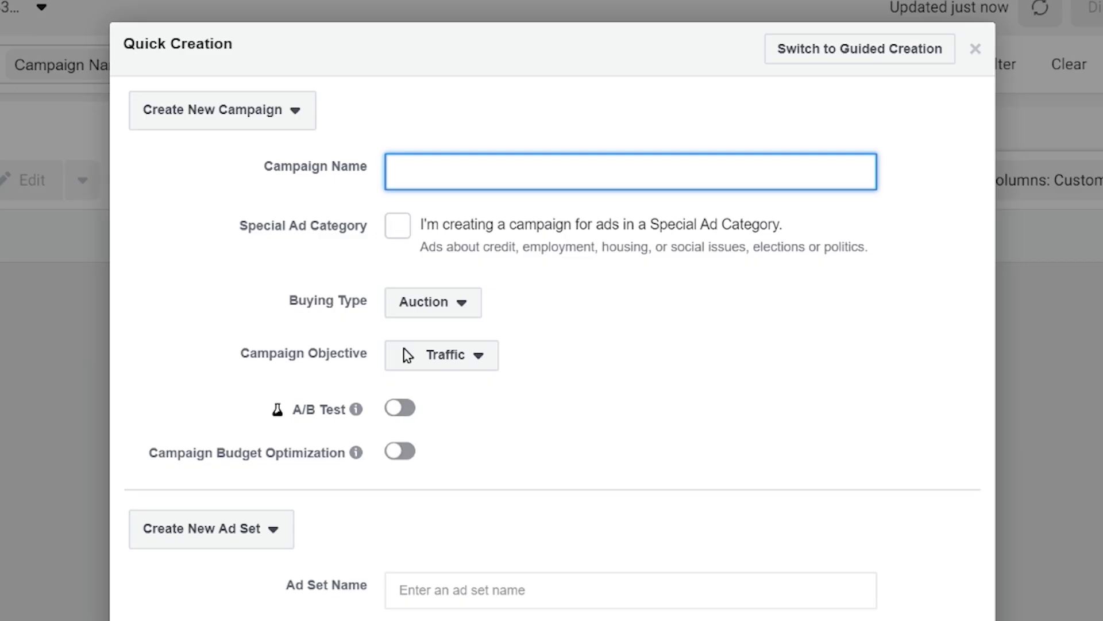
text(IG Stories Ads)
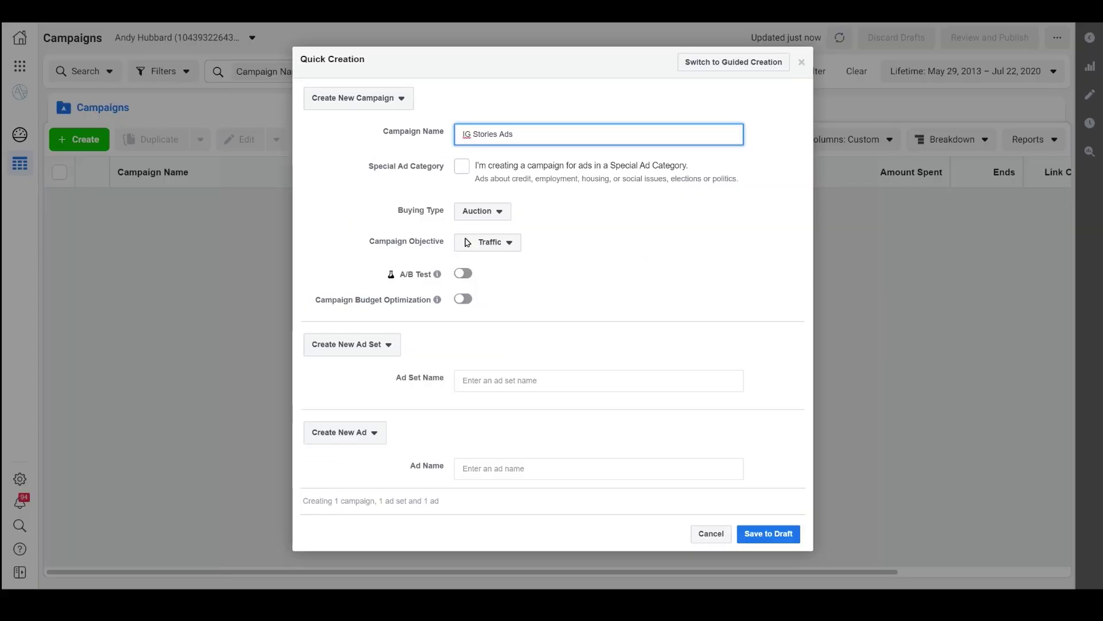
click(467, 242)
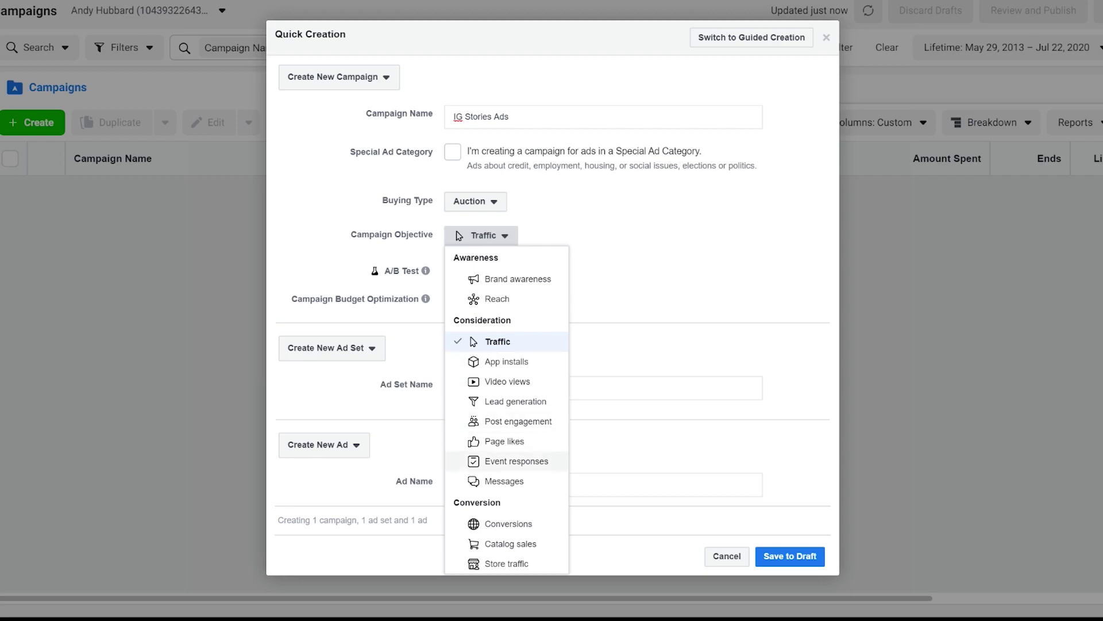
click(508, 524)
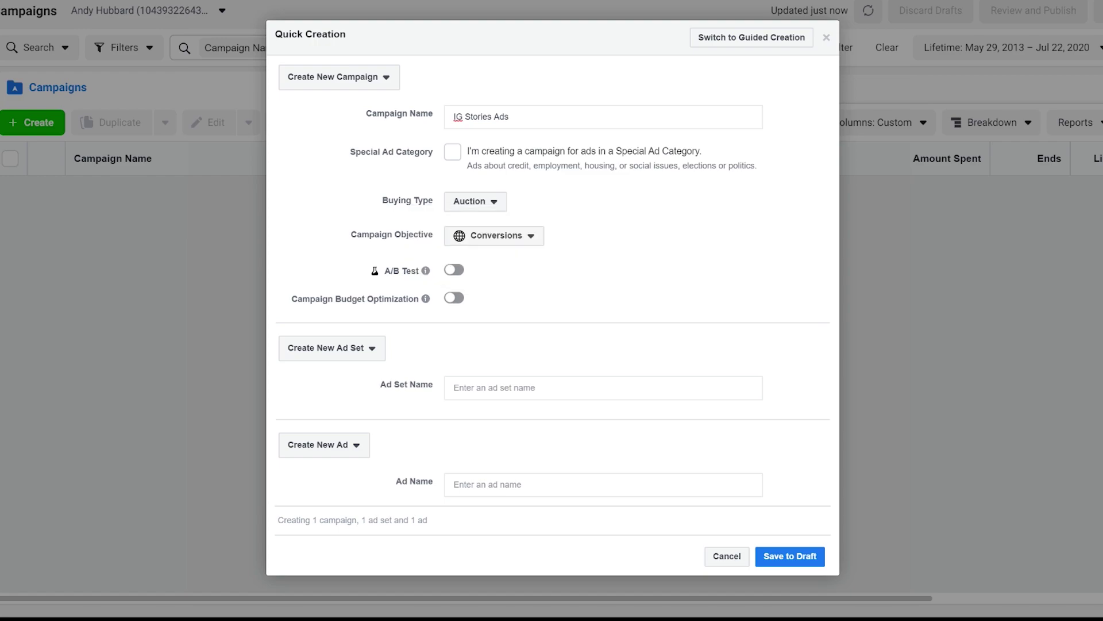
- Name the new ad set "Influencer Interests - US,CA - IG Stories"
click(574, 388)
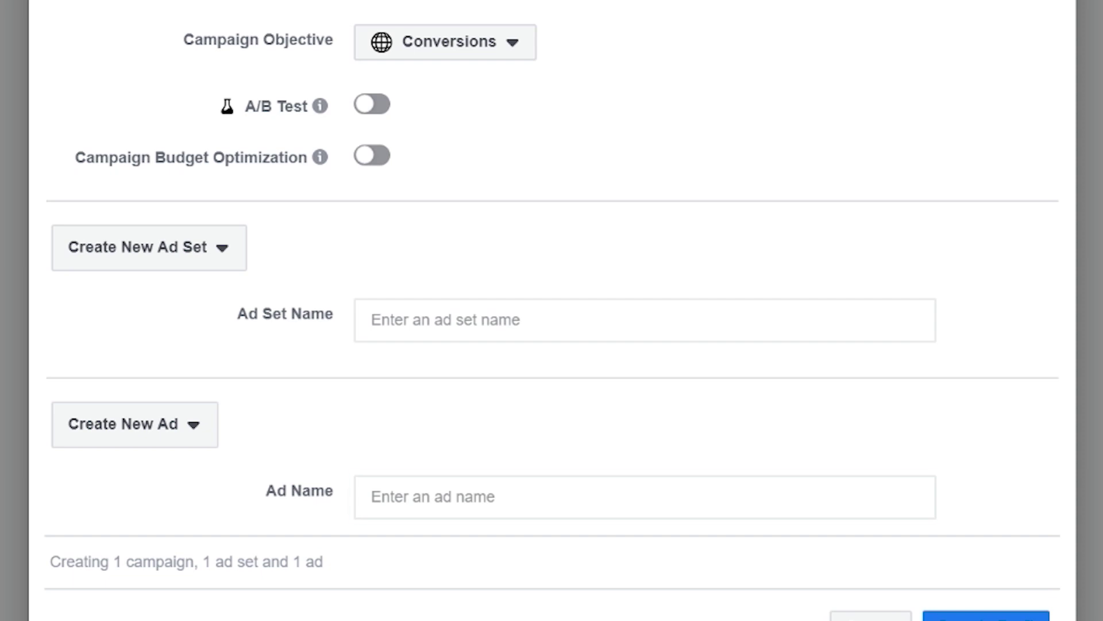
click(372, 496)
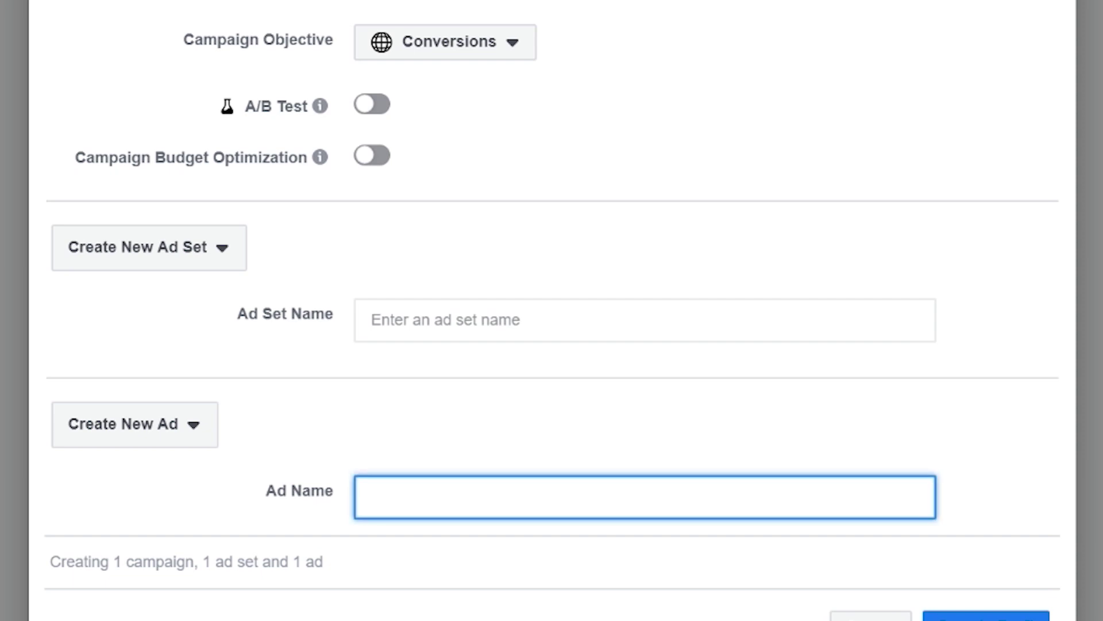
click(371, 320)
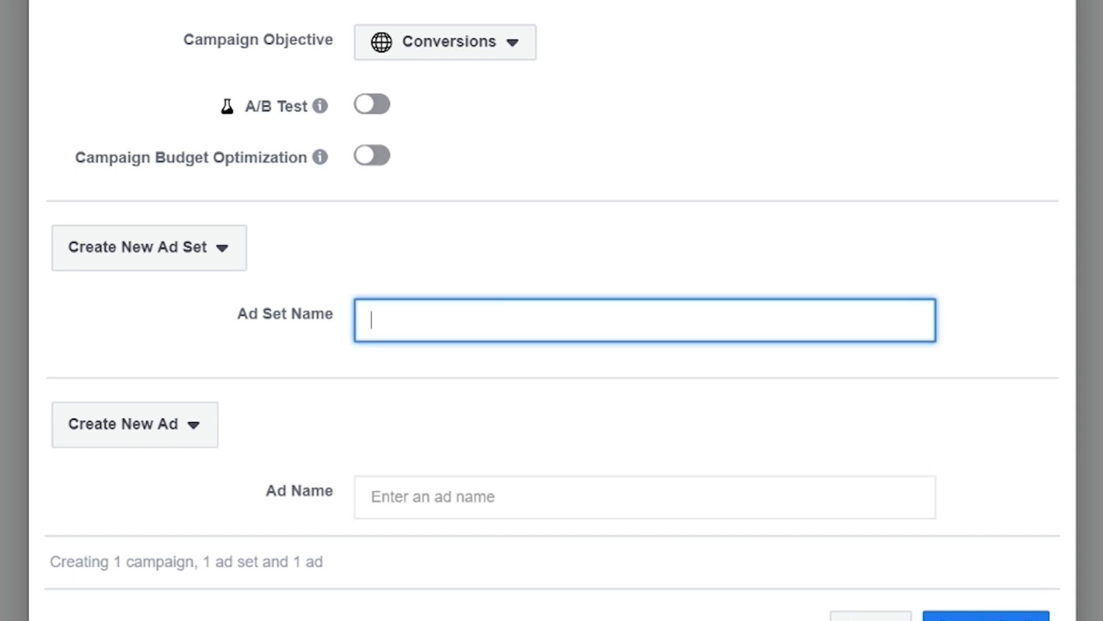
text(Influencer Interests)
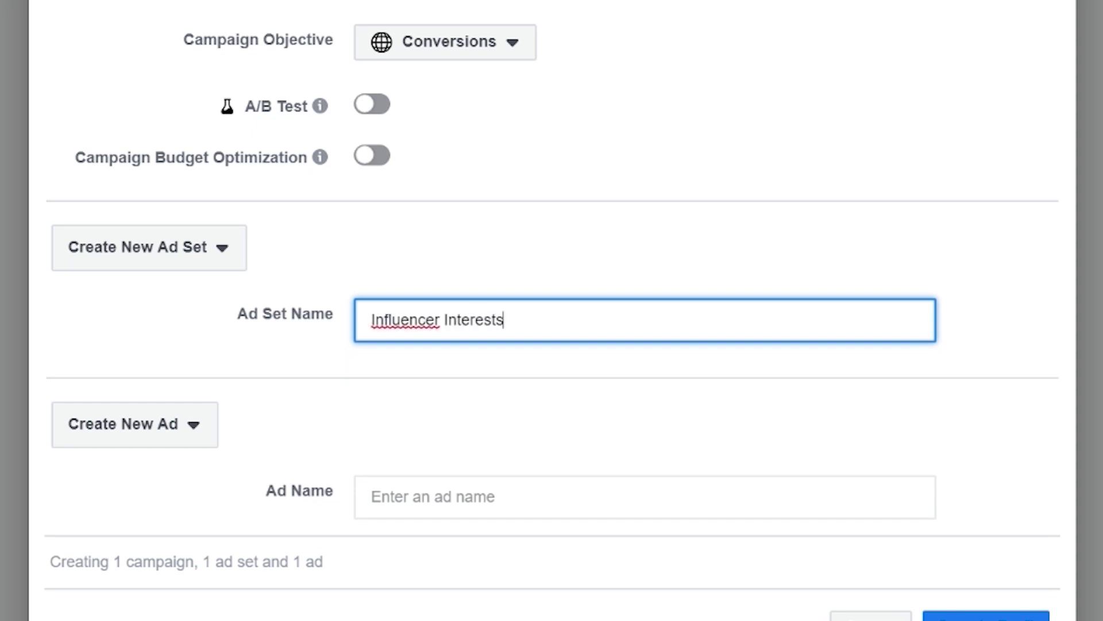
text( - US,CA - All Placements)
key(BackSpace)
key(BackSpace)
key(BackSpace)
key(BackSpace)
key(BackSpace)
key(BackSpace)
key(BackSpace)
key(BackSpace)
key(BackSpace)
key(BackSpace)
key(BackSpace)
key(BackSpace)
key(BackSpace)
key(BackSpace)
key(BackSpace)
text(IG Stories)
- Name the new ad "IG Stories Video Ad" and save the campaign to draft
click(371, 496)
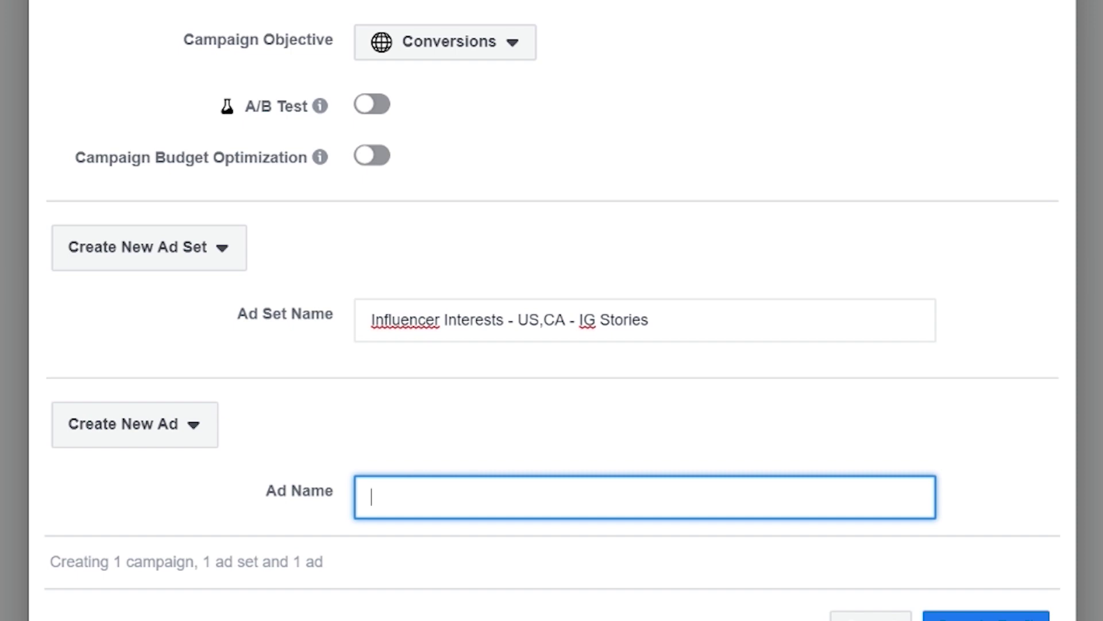
text(IG Stories Video Ad)
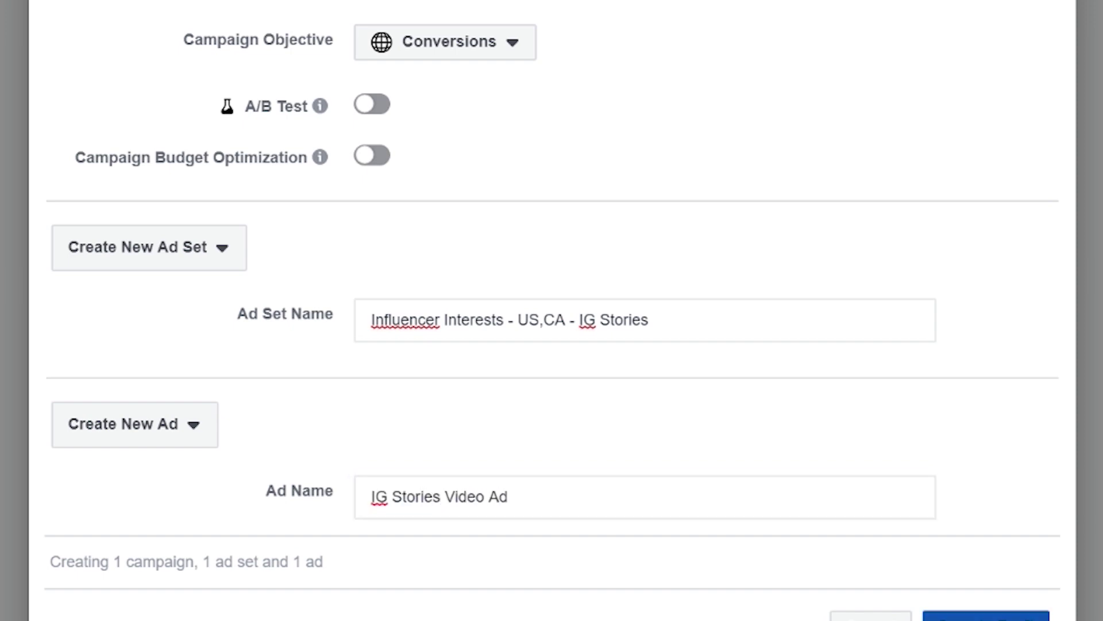
click(991, 538)
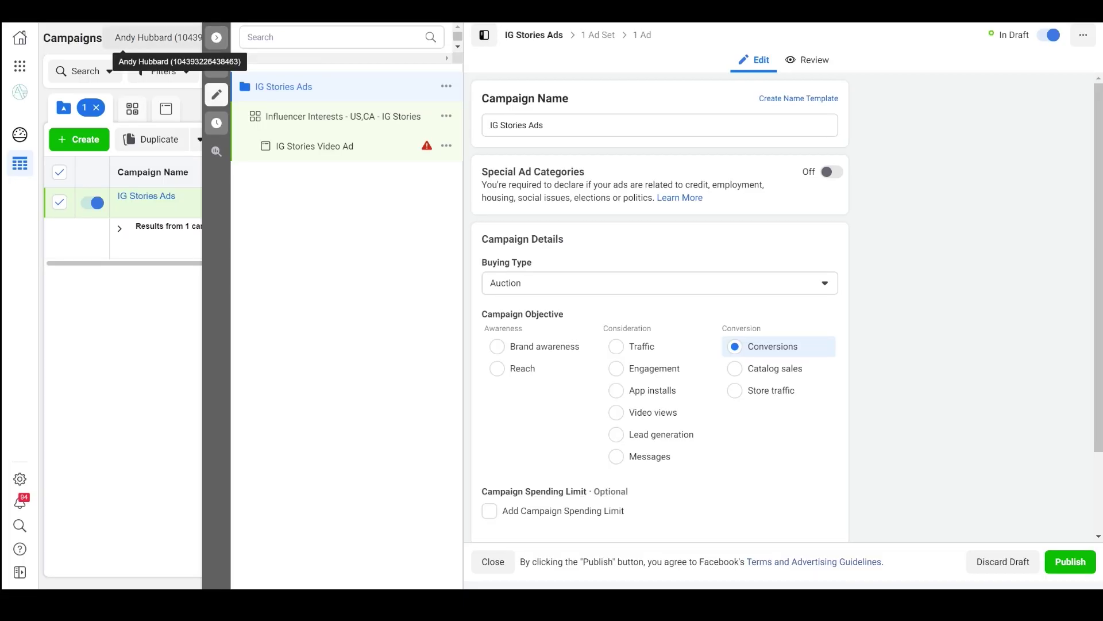
- Open the Influencer Interests ad set of the IG Stories Ads campaign for editing
click(216, 38)
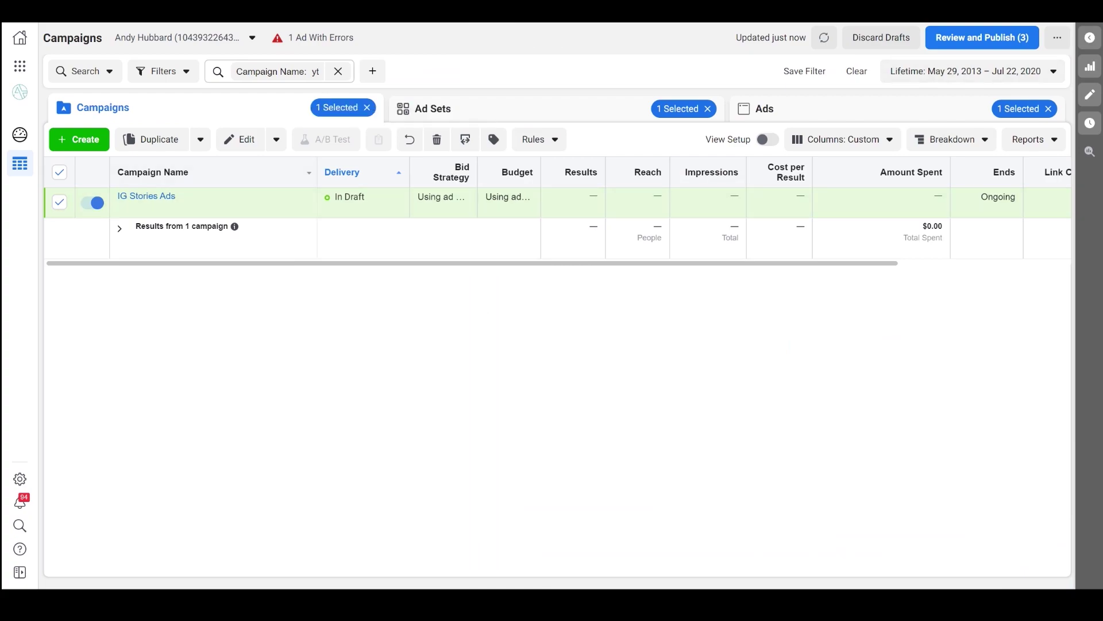
click(166, 197)
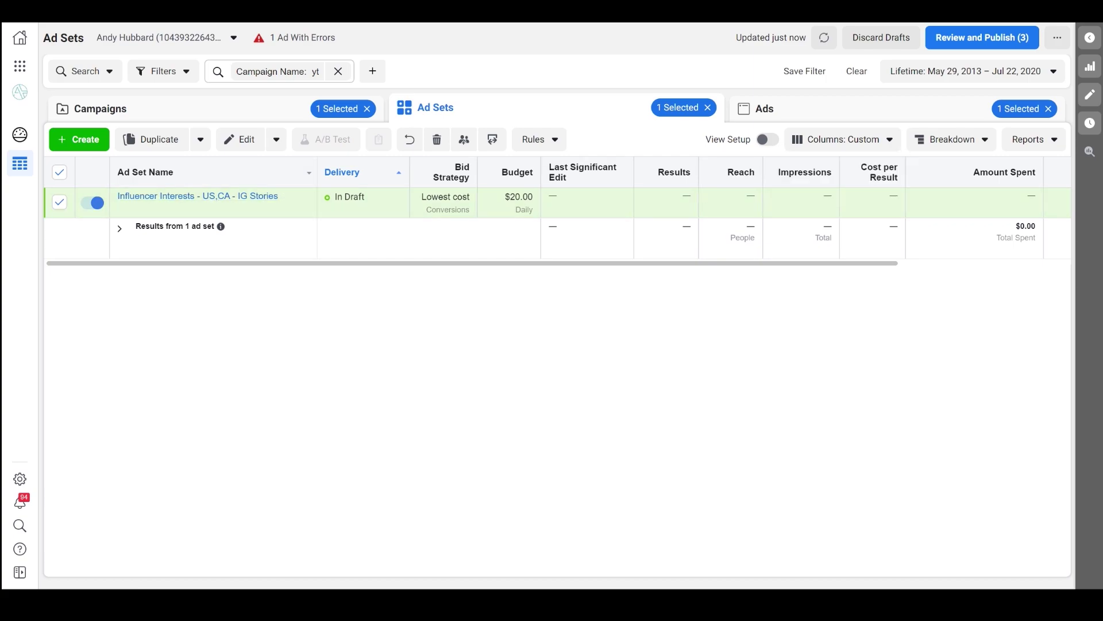
click(765, 108)
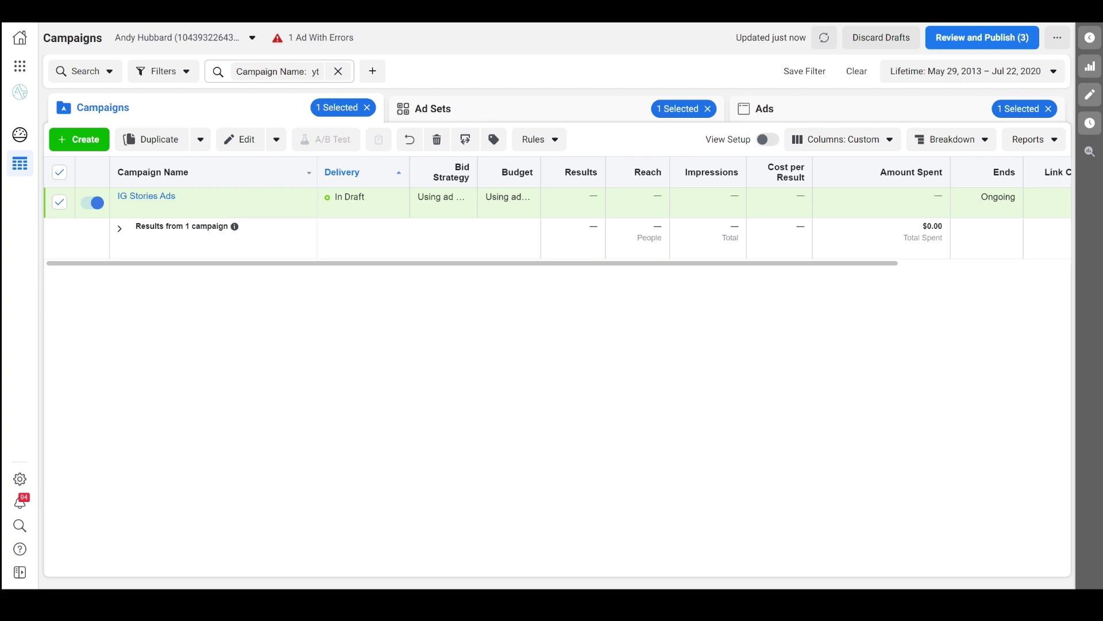
click(434, 108)
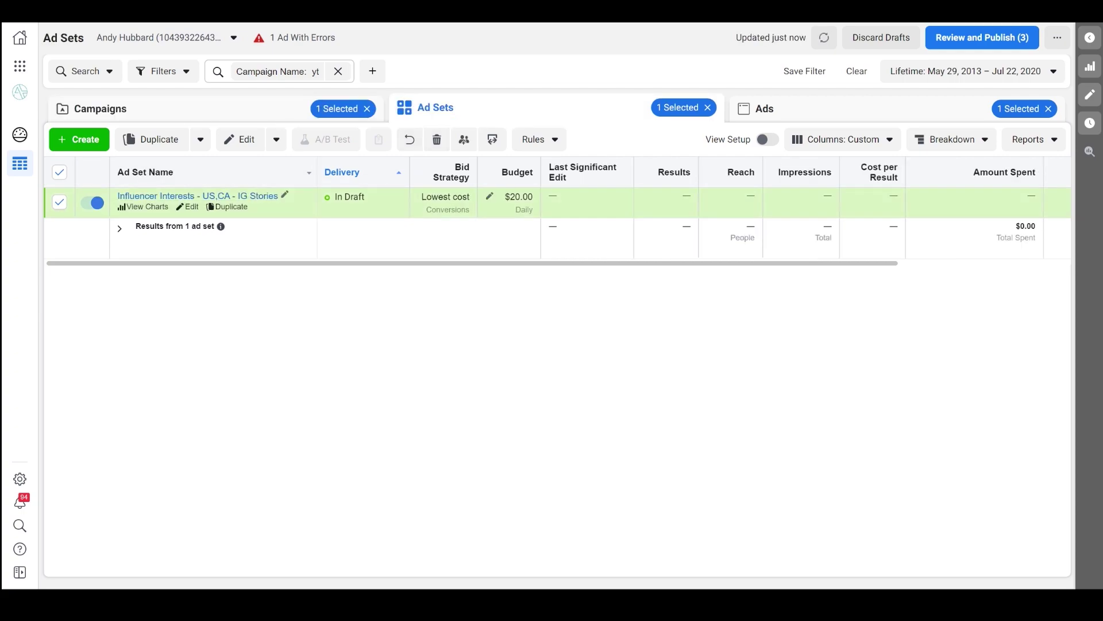
click(198, 196)
click(433, 109)
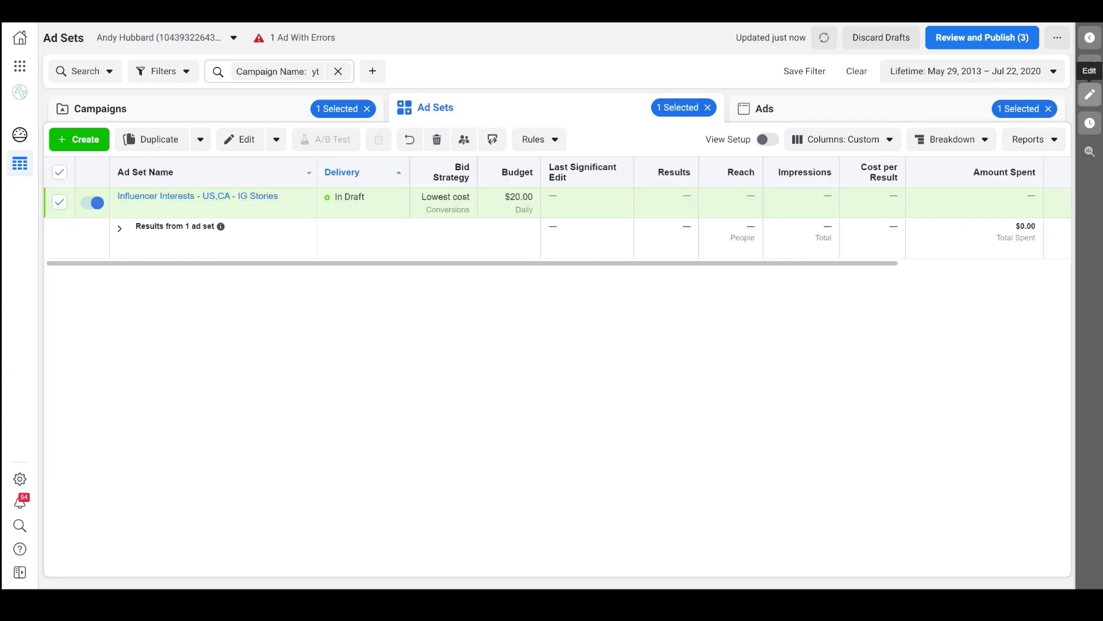
click(245, 139)
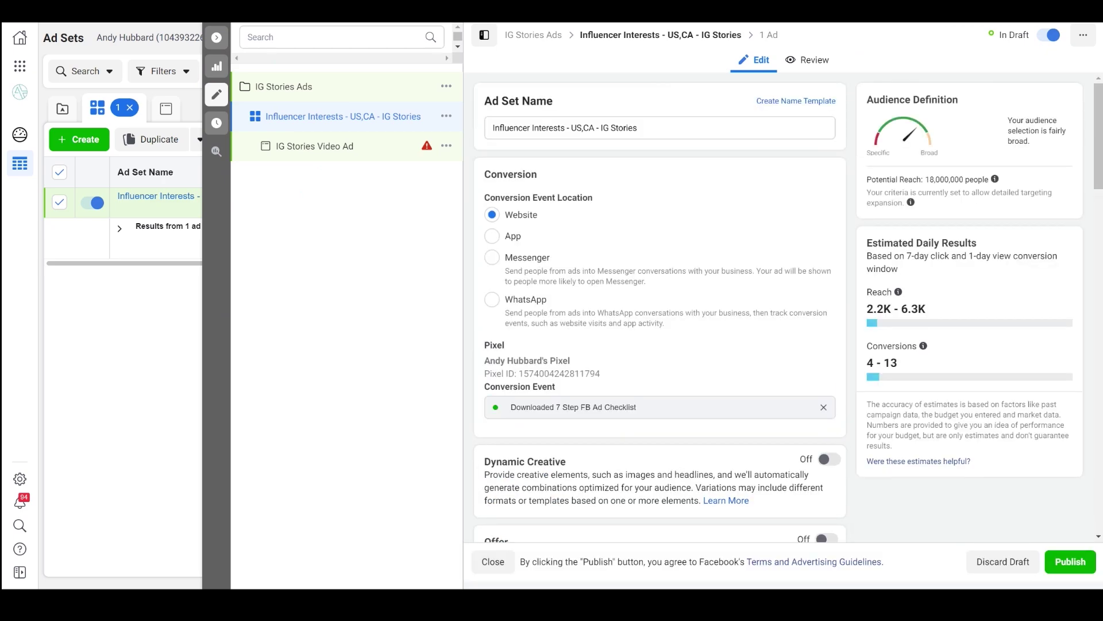
- Replace the ad set's conversion event with Lead
scroll(661, 310, down, 2)
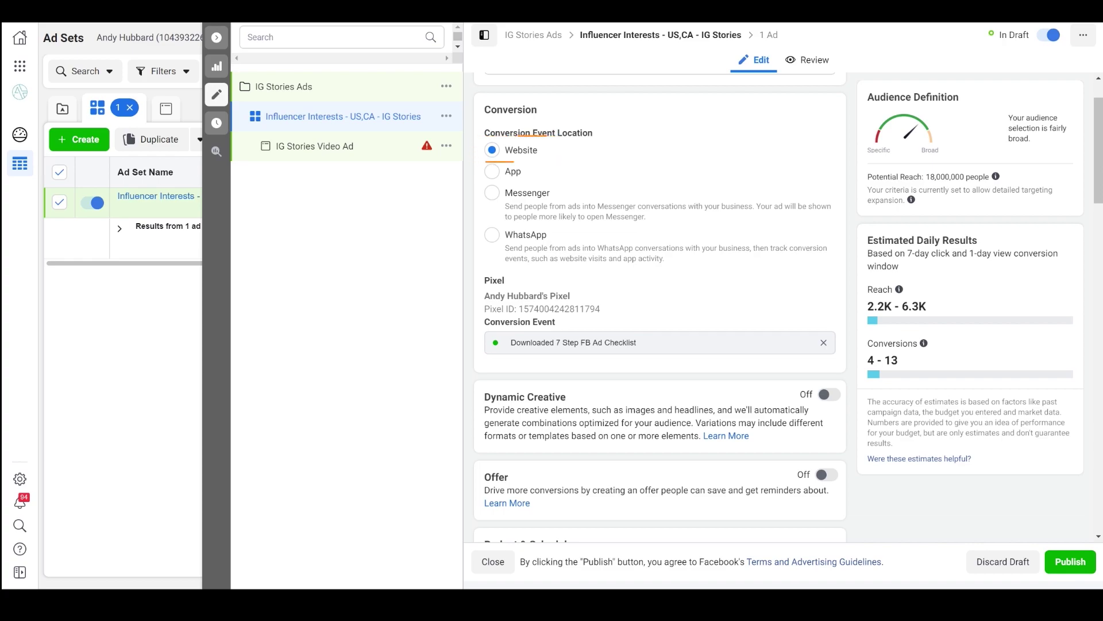
click(823, 342)
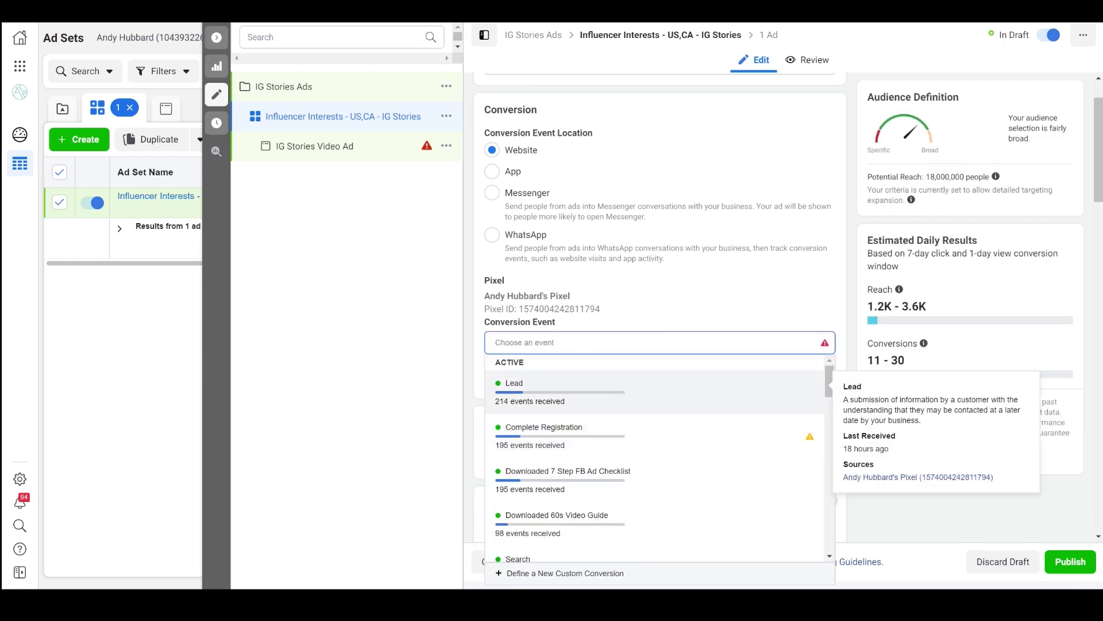
click(505, 380)
- Review the ad set's daily budget, the note on actual daily spending, and the schedule settings
scroll(660, 308, down, 2)
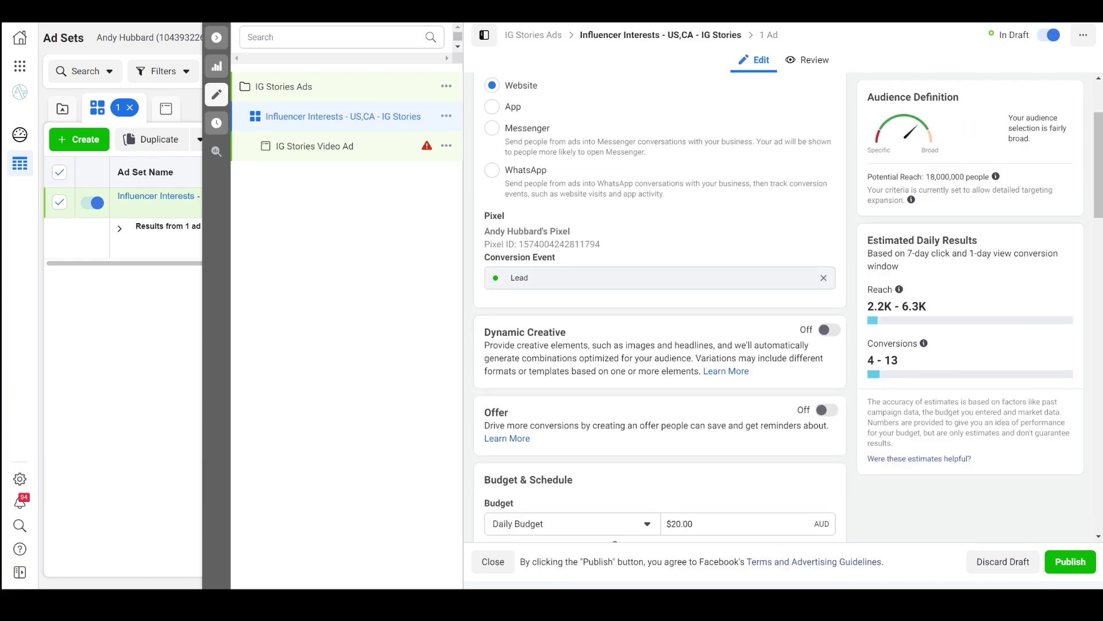
scroll(659, 307, down, 1)
scroll(659, 308, up, 1)
scroll(690, 276, down, 4)
click(692, 265)
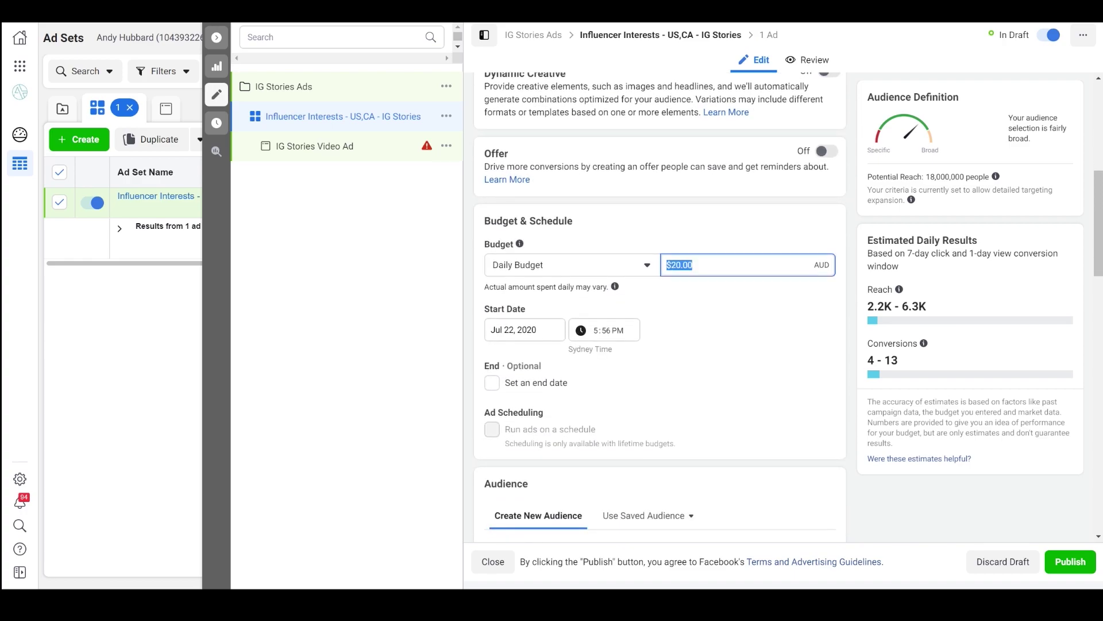
click(614, 286)
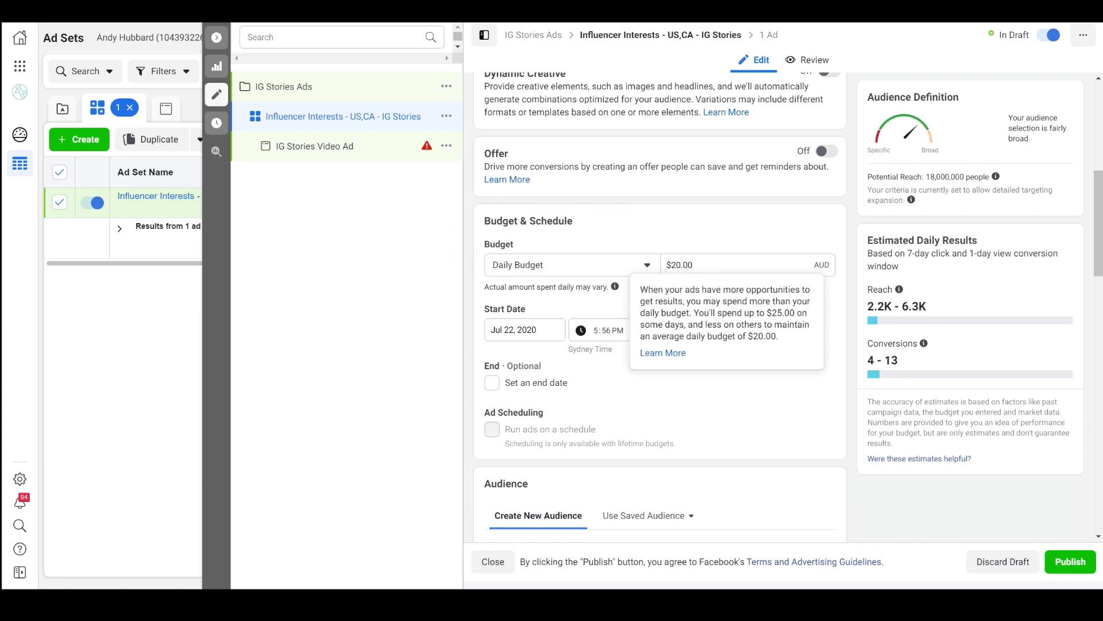
scroll(659, 307, down, 2)
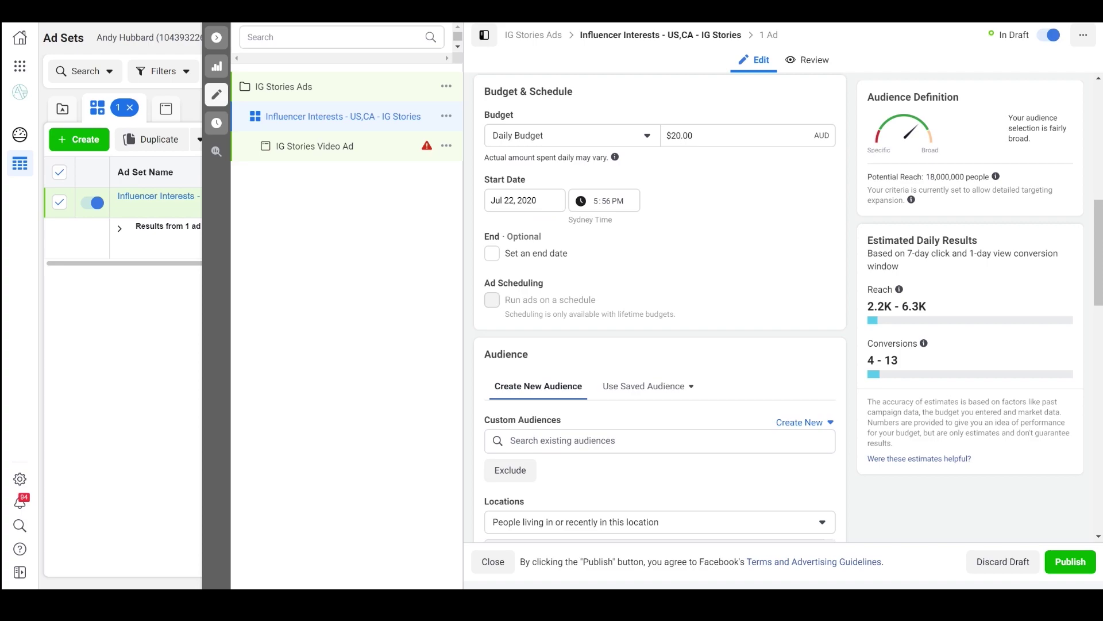
scroll(659, 307, down, 1)
- Remove Australia from the audience's targeted locations
scroll(659, 307, down, 3)
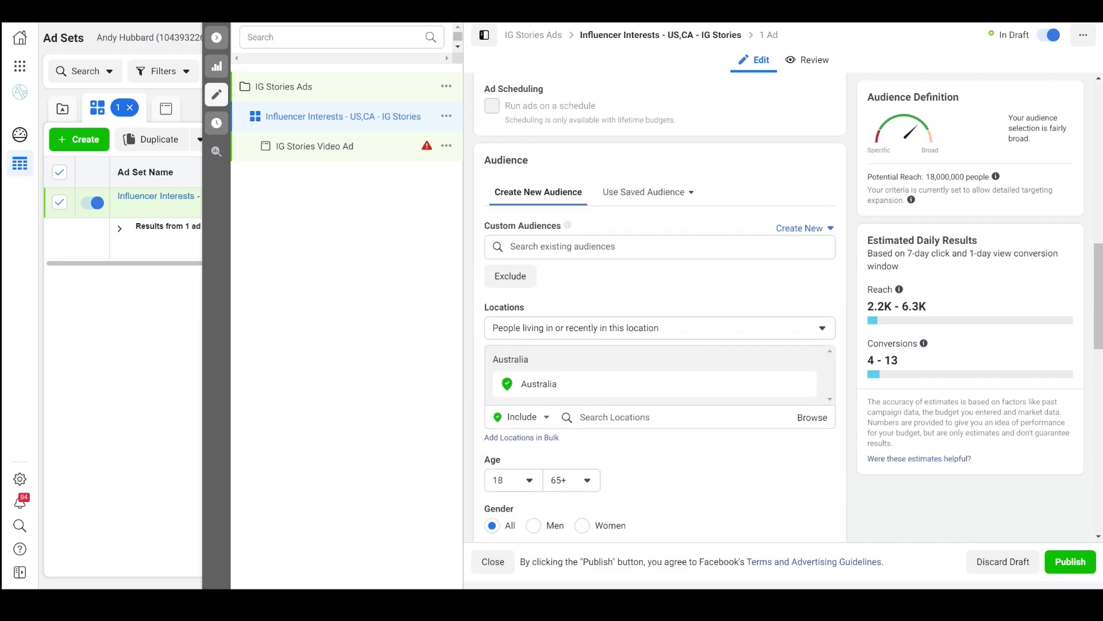
scroll(659, 307, down, 1)
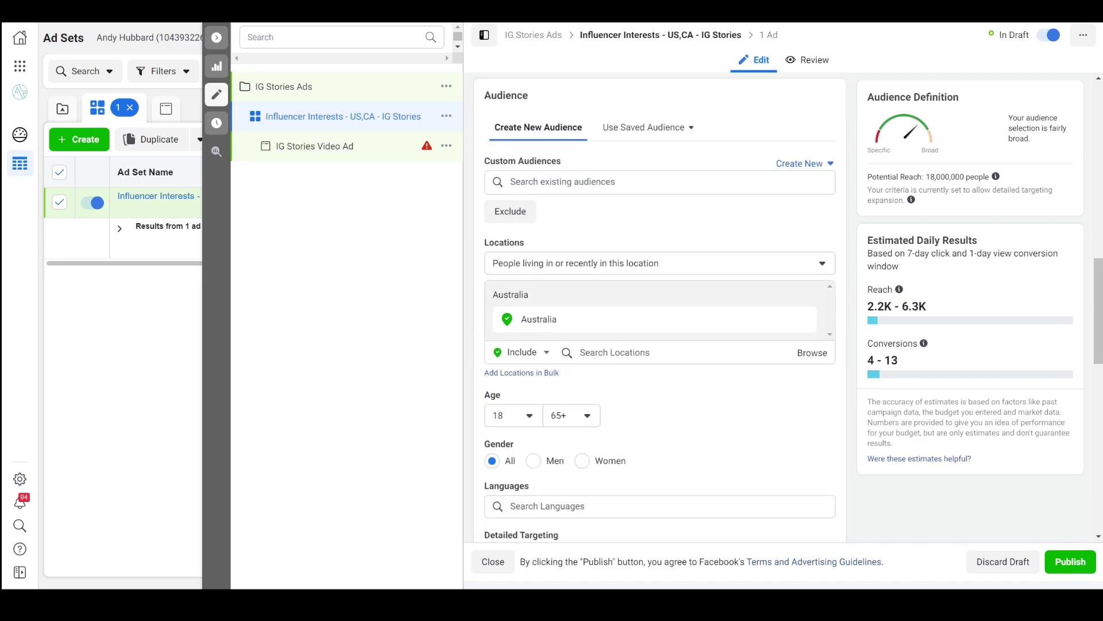
scroll(659, 307, down, 1)
scroll(659, 307, down, 1)
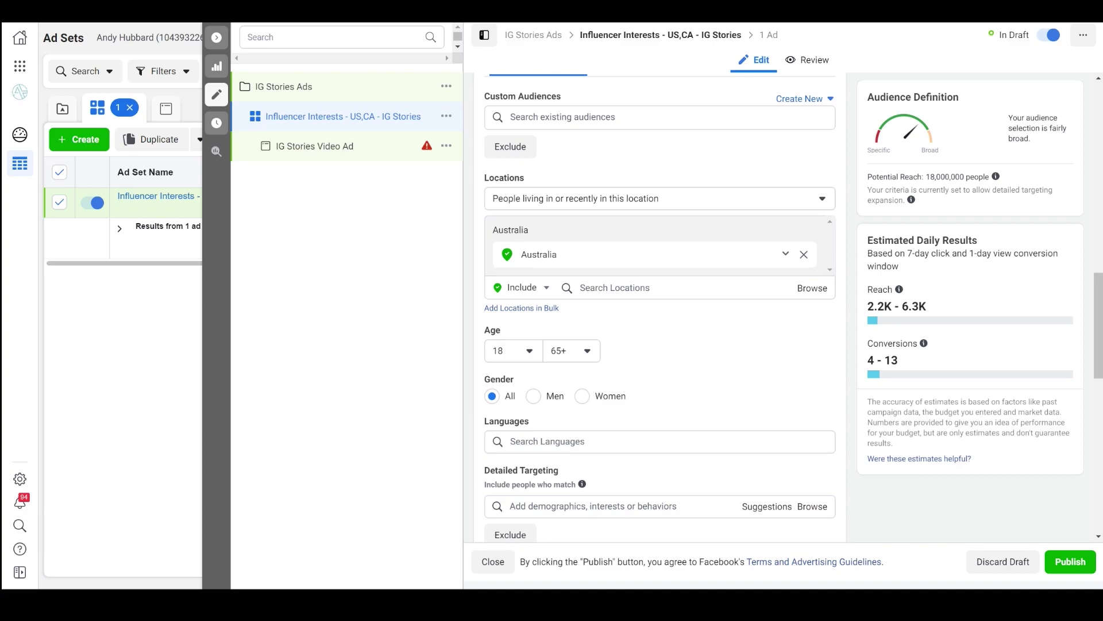
click(804, 255)
click(804, 253)
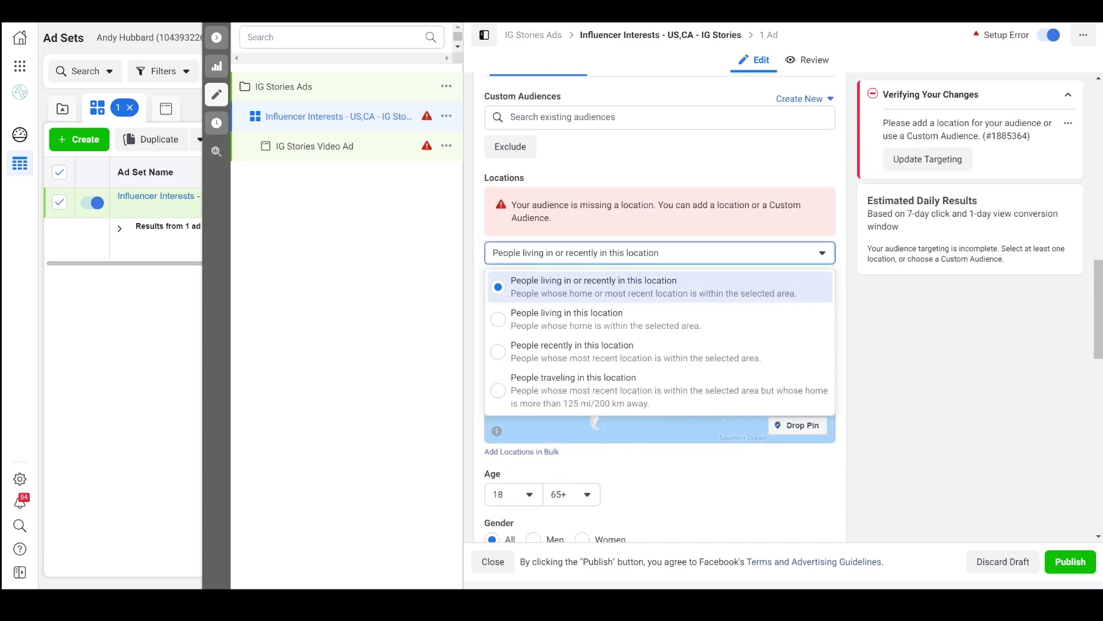
key(Escape)
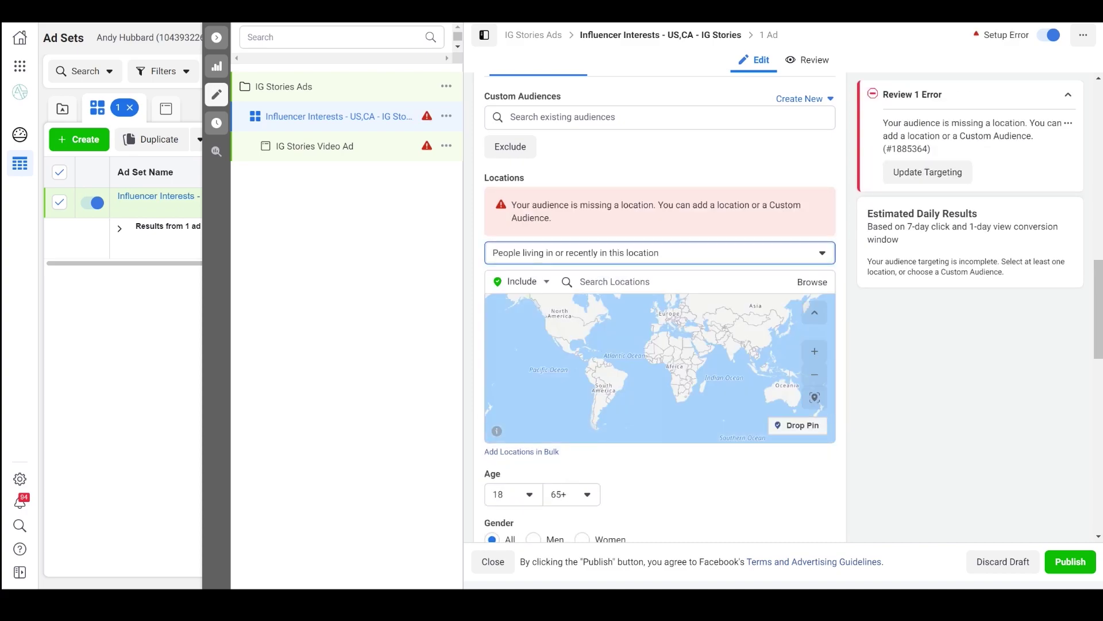
- Add the United States and Canada as included audience locations
click(614, 282)
text(United)
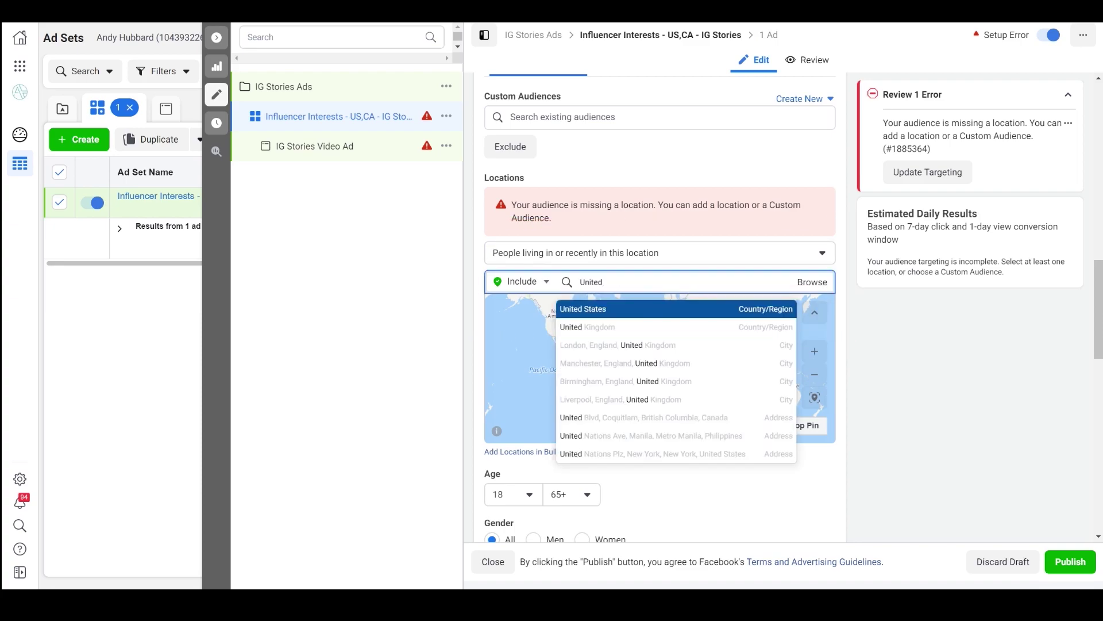
key(Return)
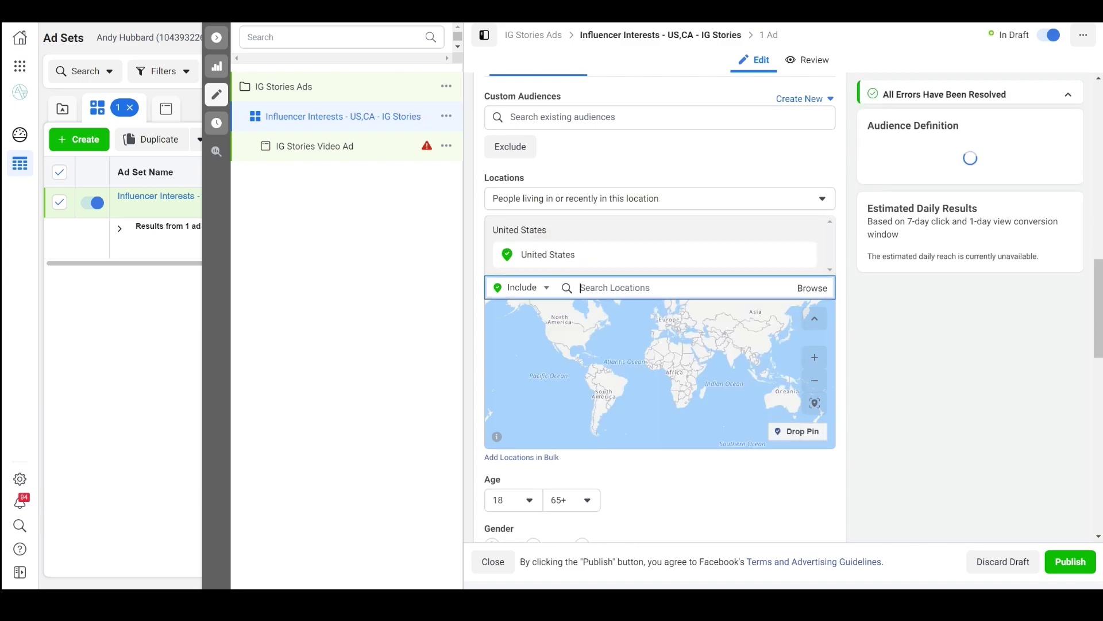
text(Canada)
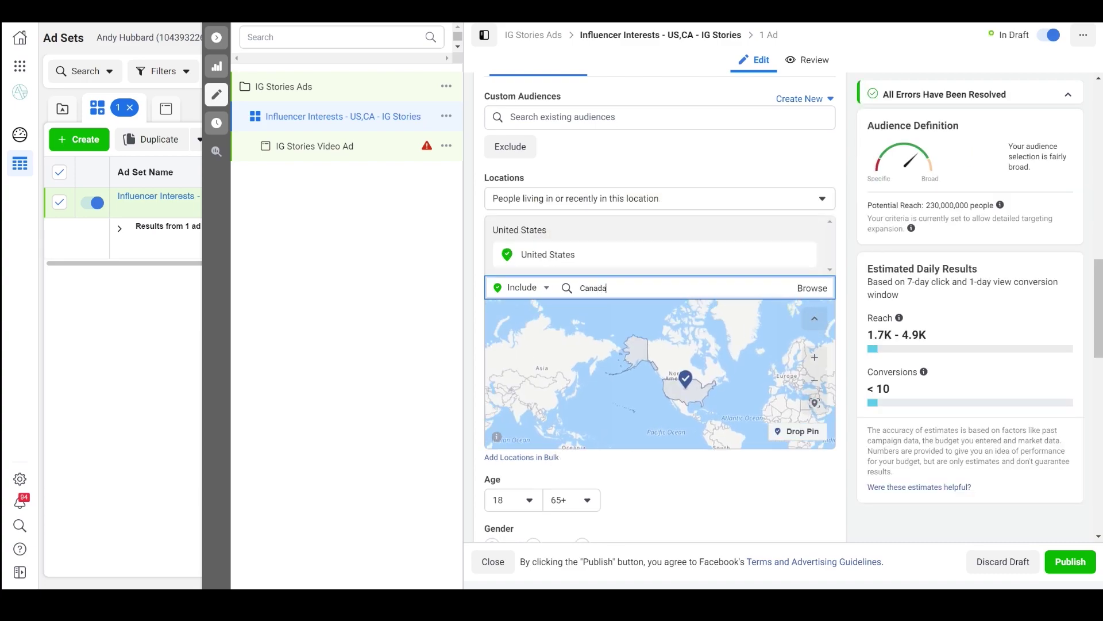
key(Return)
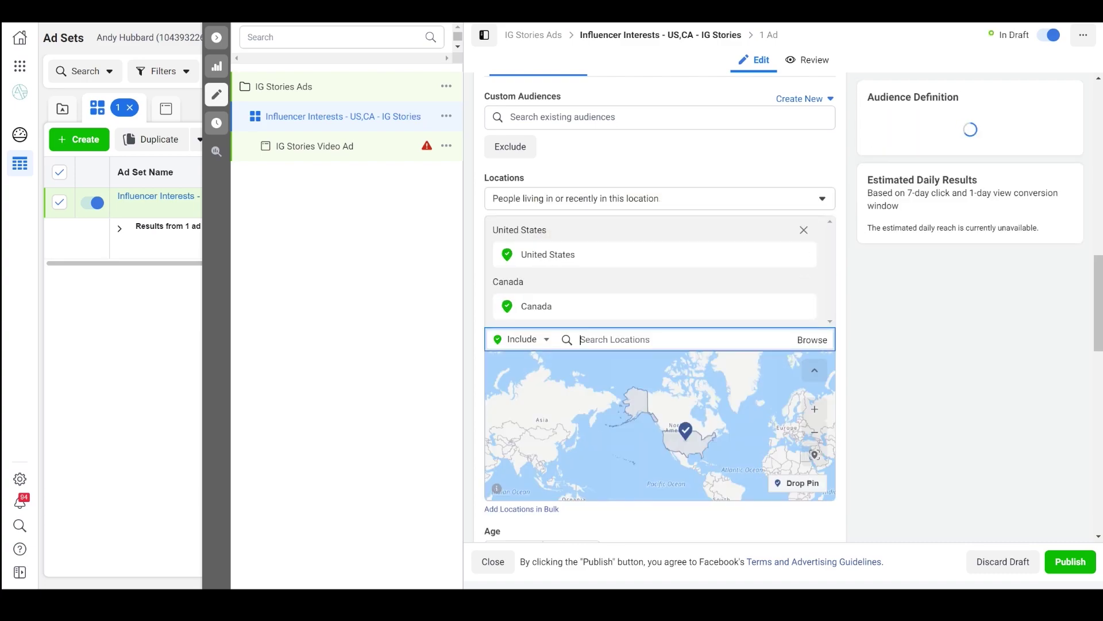
- Set the audience's minimum age to 21
scroll(660, 308, down, 5)
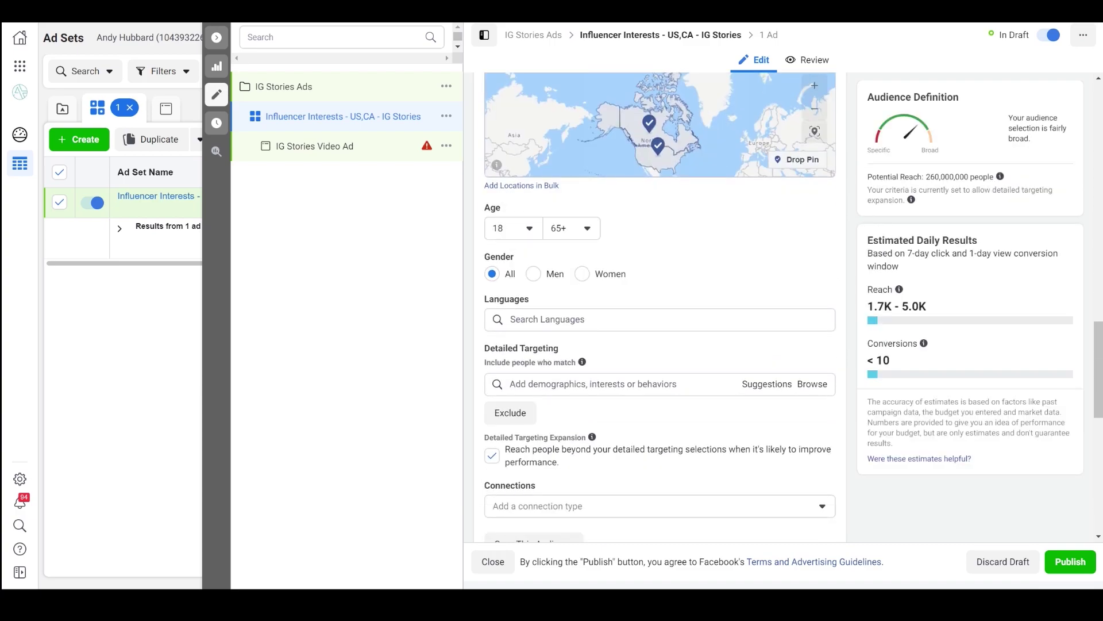
click(513, 228)
scroll(546, 385, down, 1)
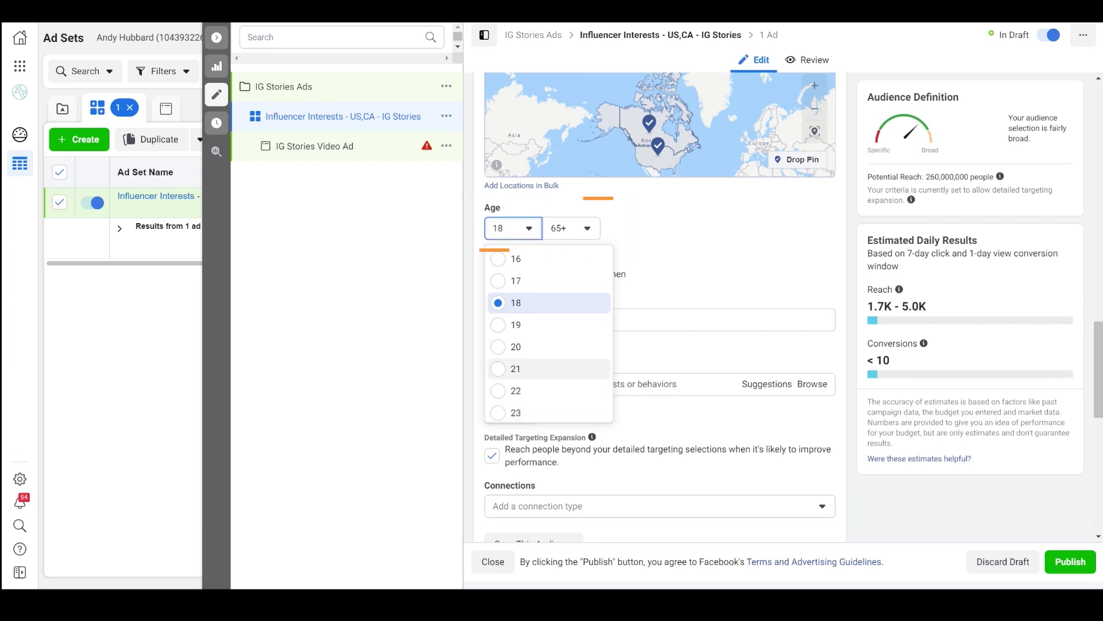
click(516, 368)
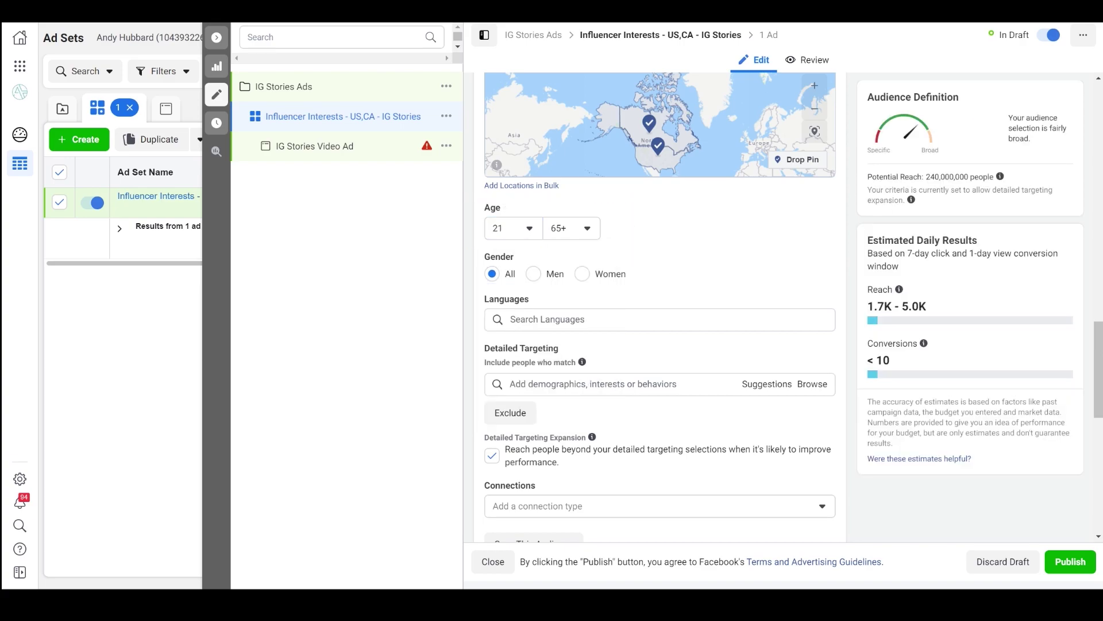
- Review the audience's gender setting, its explanation, and the language options
mouse_move(520, 256)
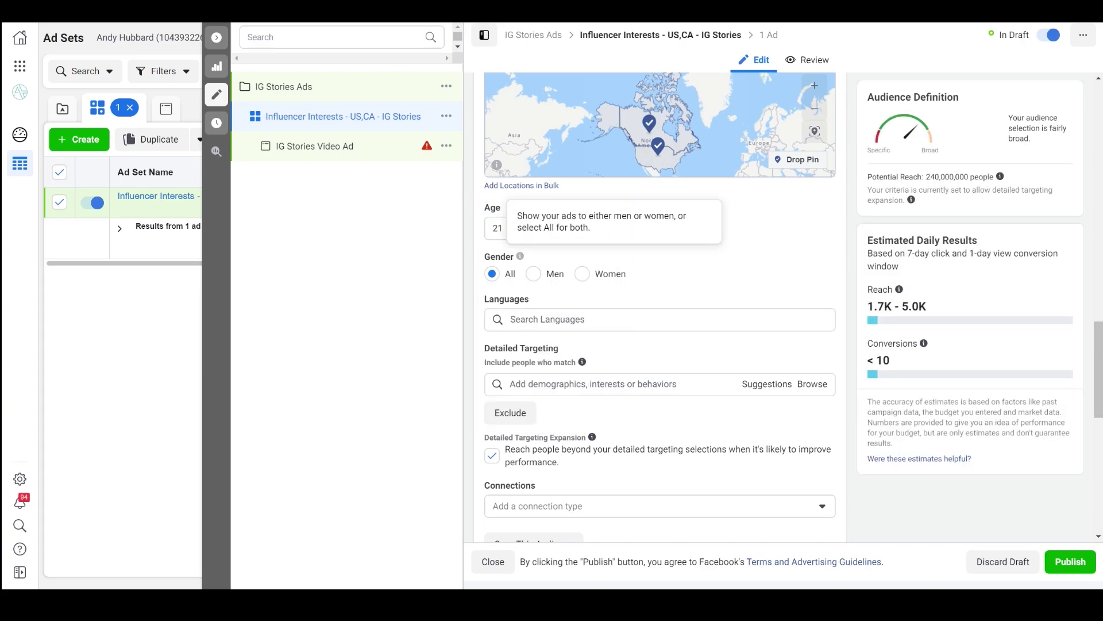
scroll(520, 257, down, 2)
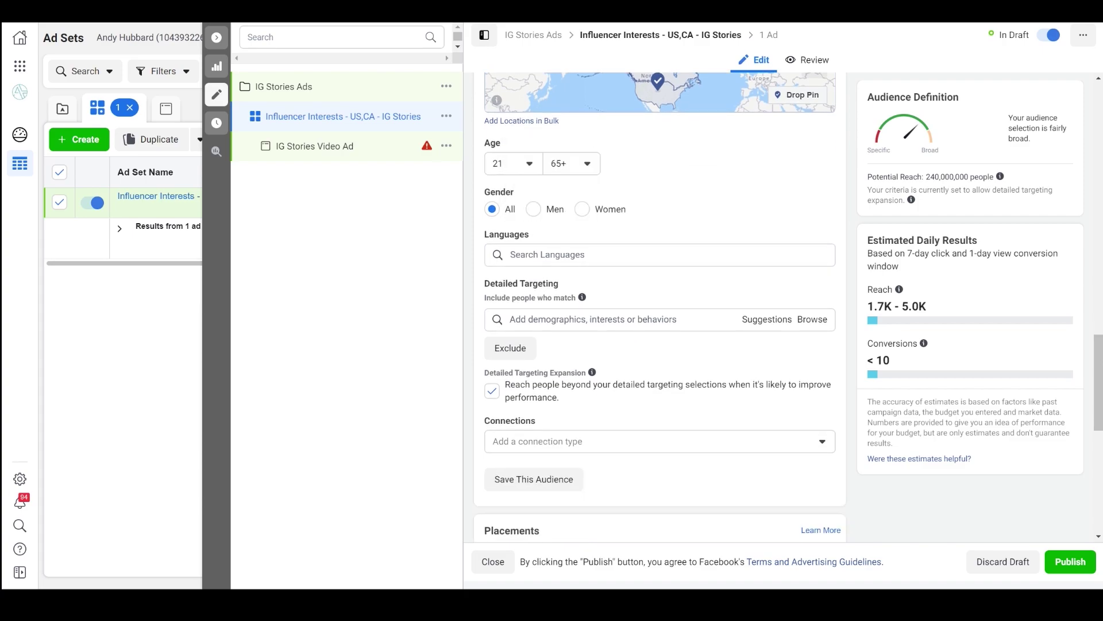
scroll(660, 304, down, 1)
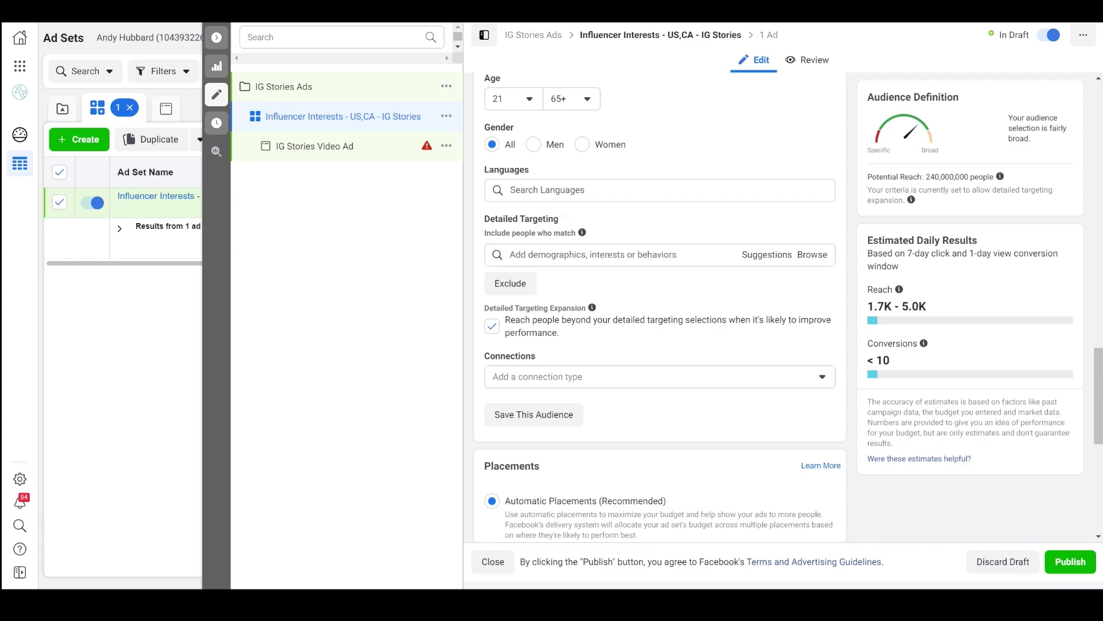
scroll(660, 305, up, 4)
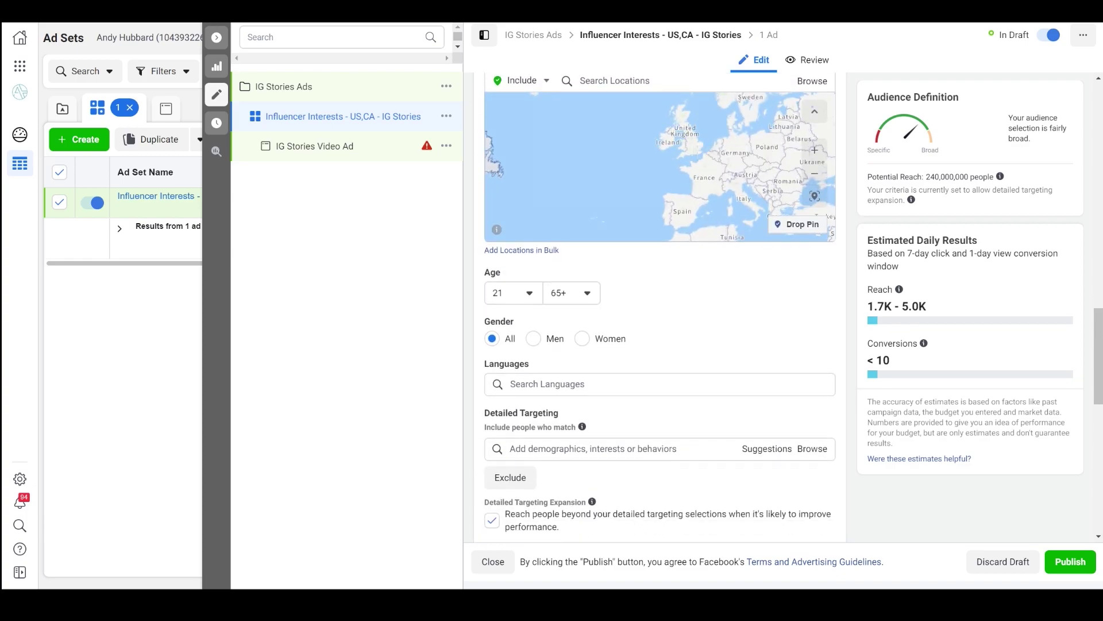
scroll(660, 305, down, 2)
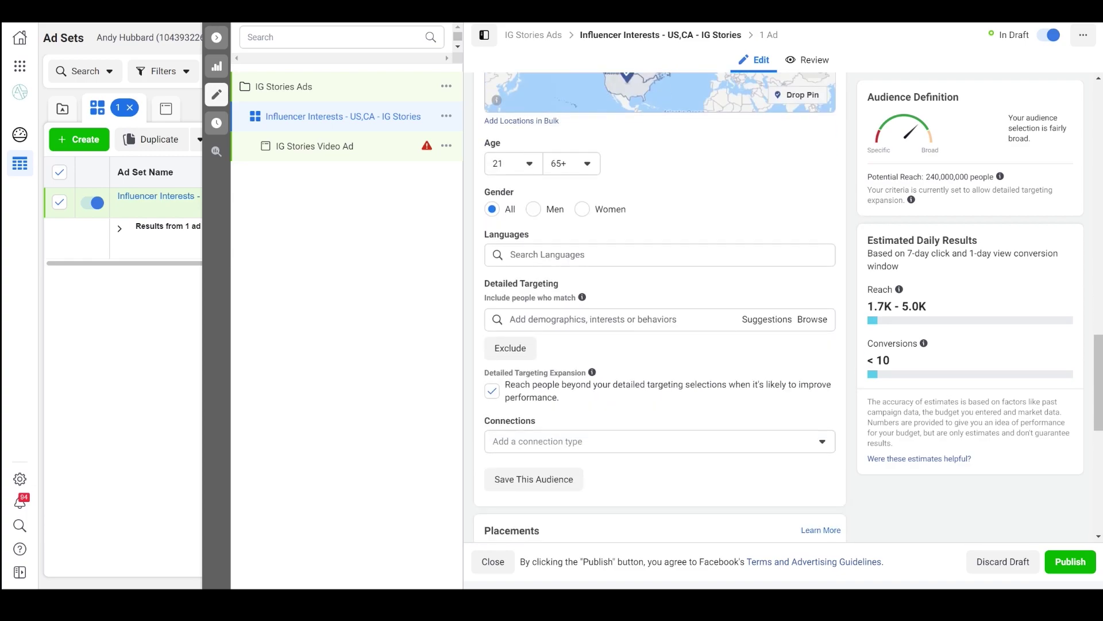
scroll(660, 304, down, 1)
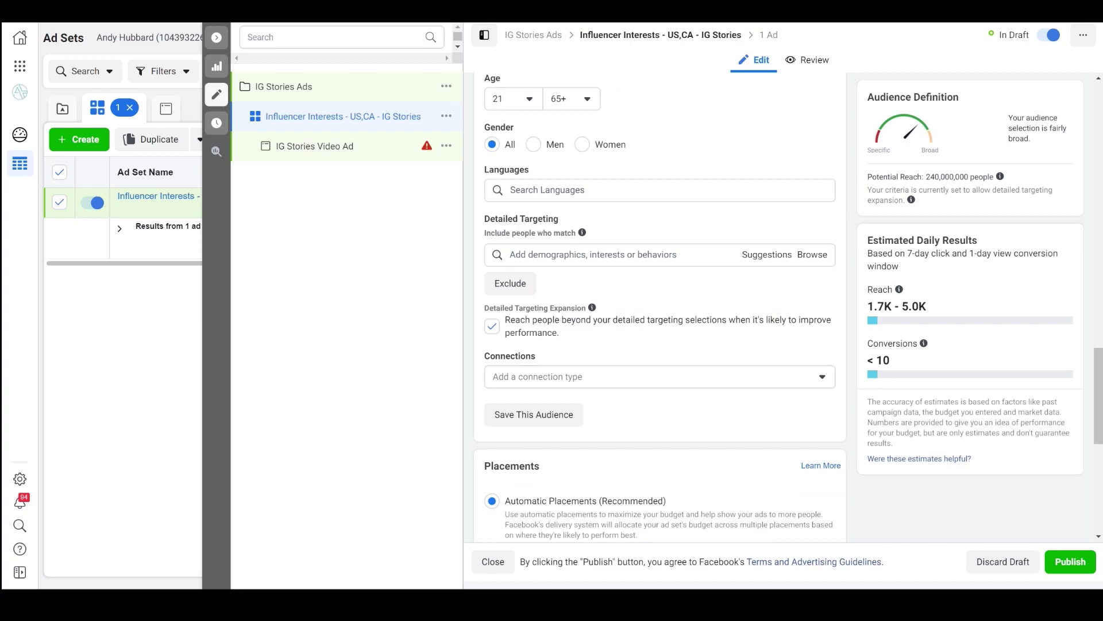
click(497, 183)
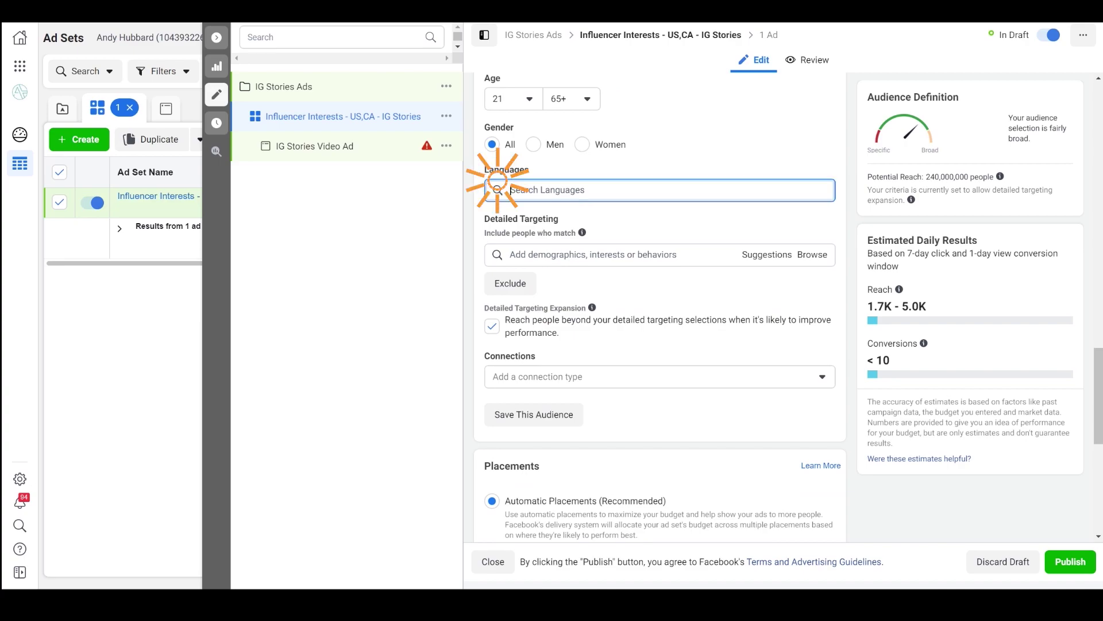
- Add Amy Porterfield, Marie Forleo, Jon Loomer Digital and Russell Brunson as detailed targeting interests
click(534, 254)
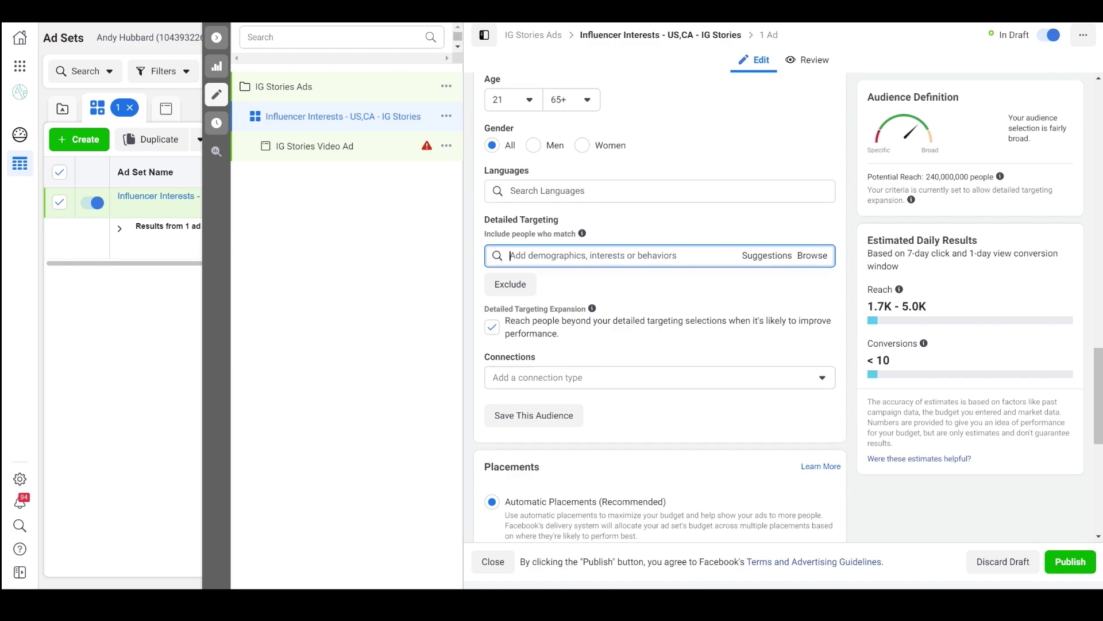
scroll(659, 304, up, 1)
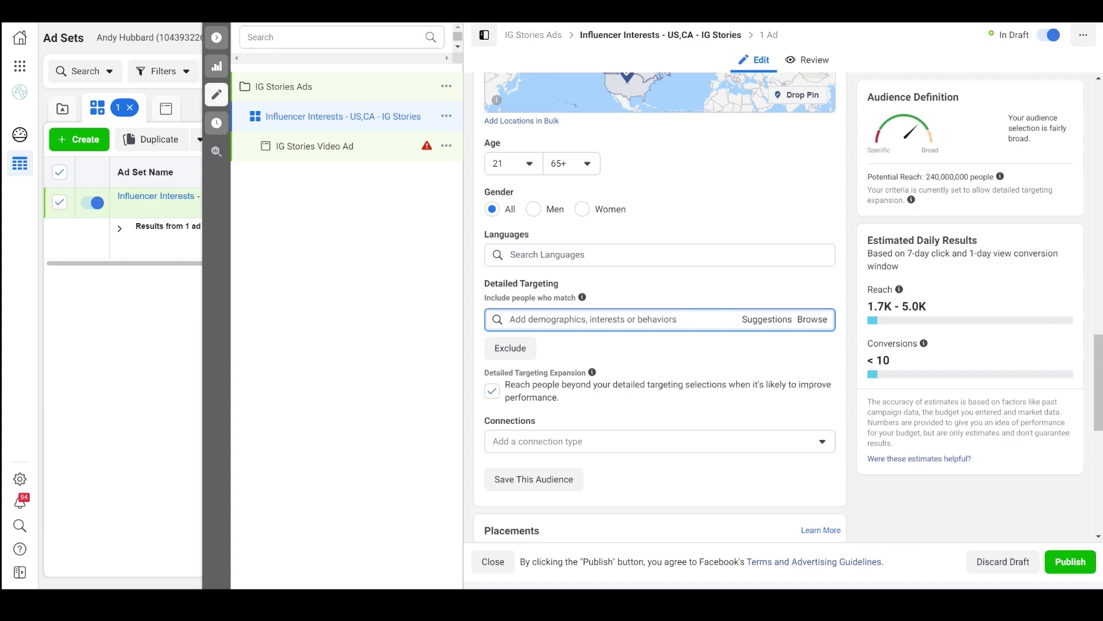
text(Amy porterfield)
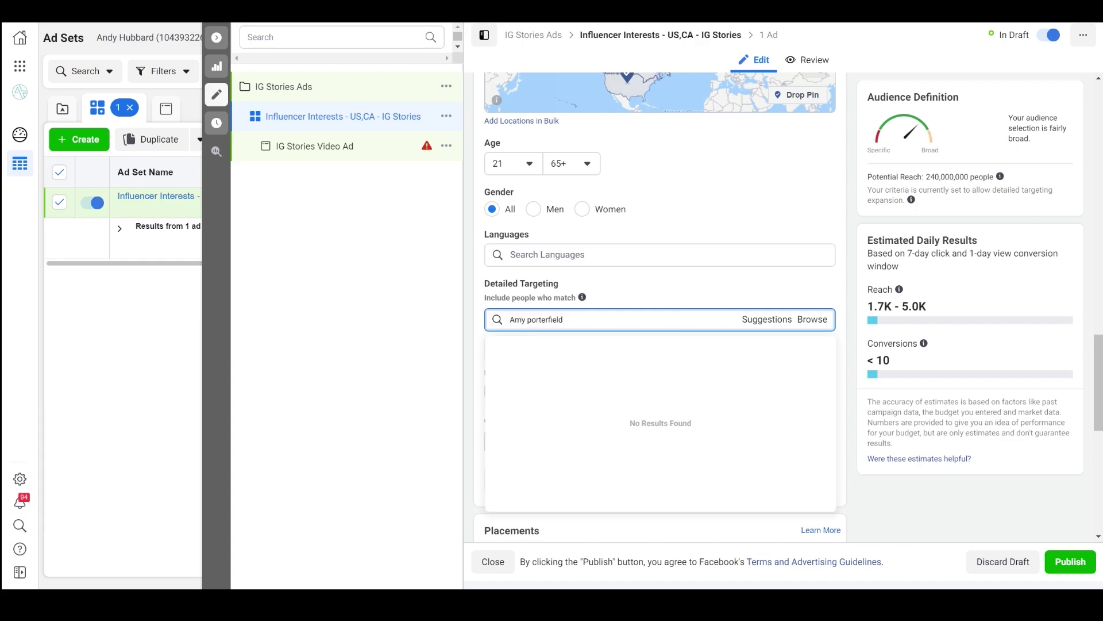
key(Return)
text(Marie Forleo)
key(Return)
text(Jon Loomer)
key(Return)
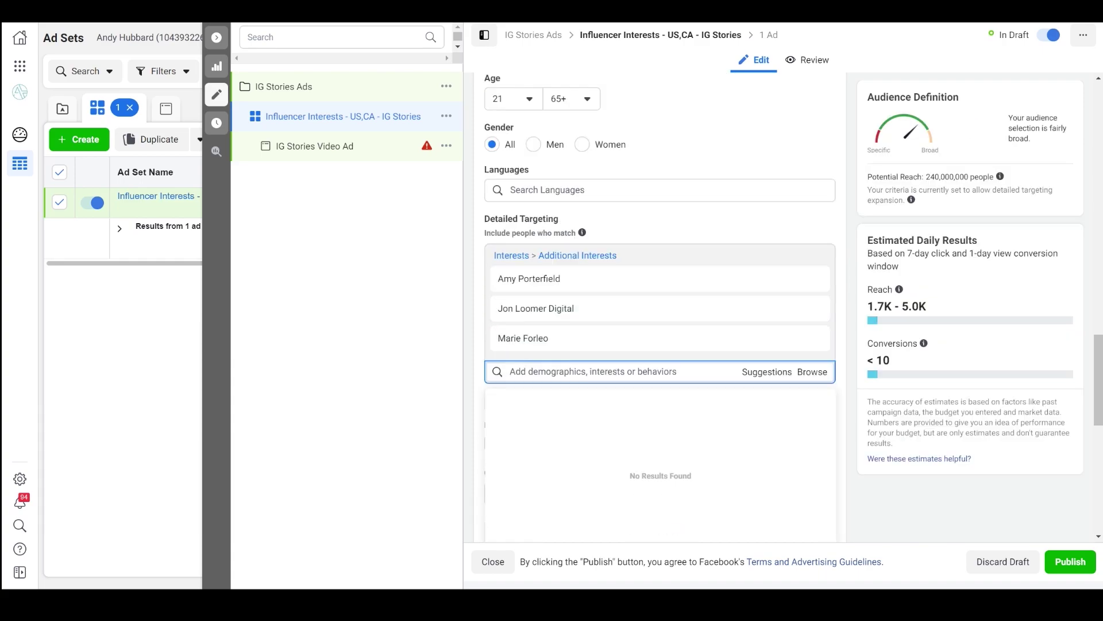
text(Russell Brunson)
key(Return)
- Add Lewis Howes and Mike Dillard from the suggested interests to the detailed targeting
scroll(526, 488, down, 2)
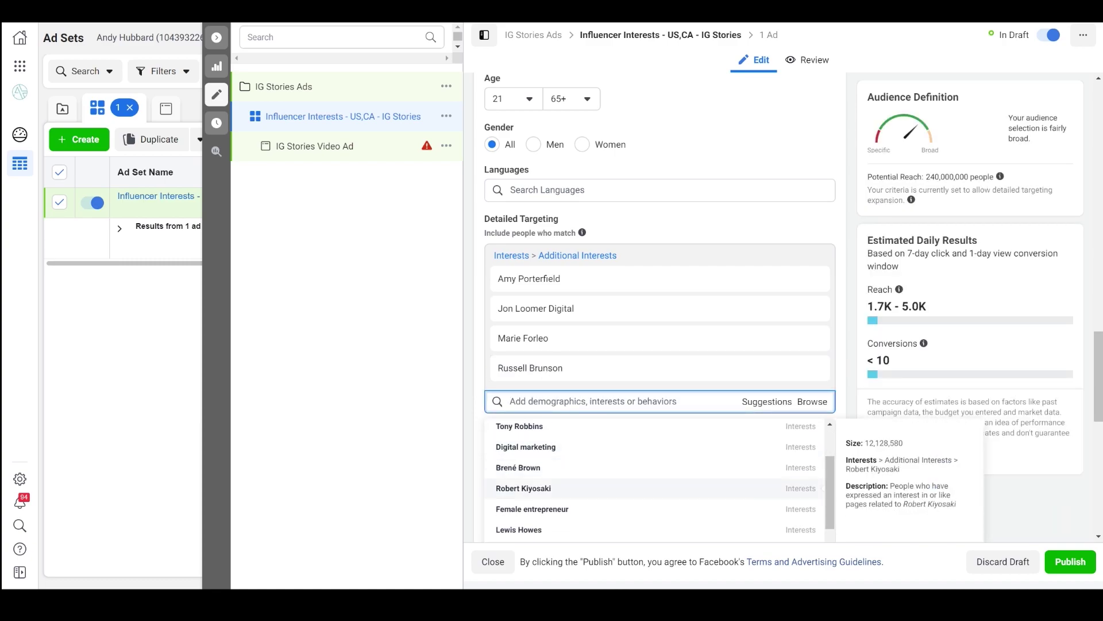
click(524, 465)
scroll(525, 489, down, 4)
click(521, 488)
- Turn off detailed targeting expansion so ads are not shown beyond the selected interests
scroll(522, 488, down, 1)
click(492, 443)
scroll(660, 305, down, 1)
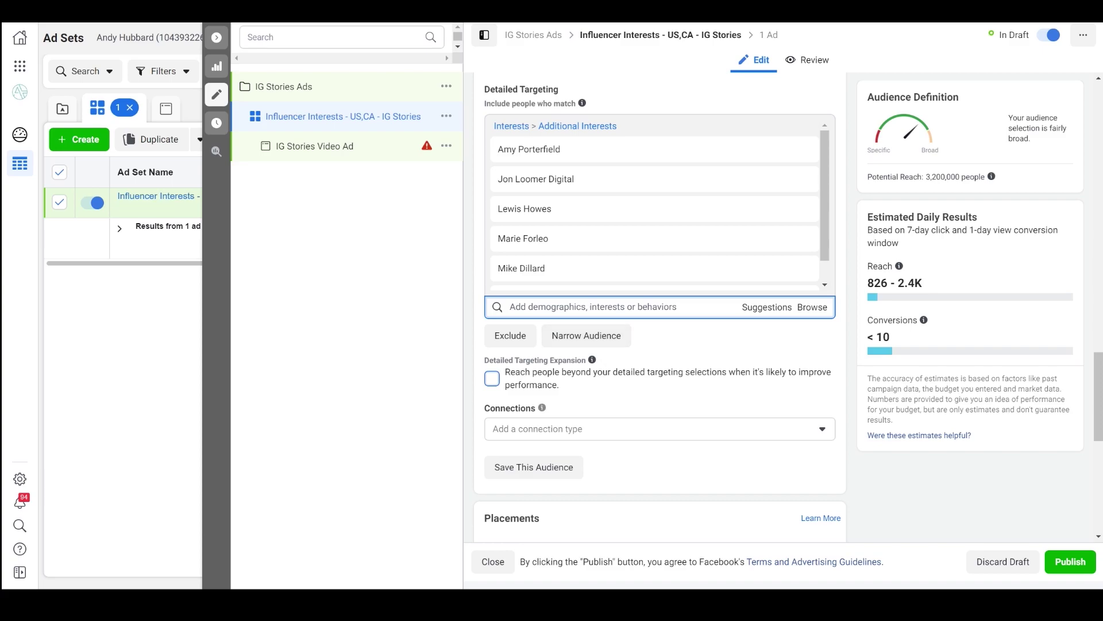
- Switch the ad set to manual placements and deselect the Facebook, Audience Network and Messenger platforms
scroll(660, 305, down, 1)
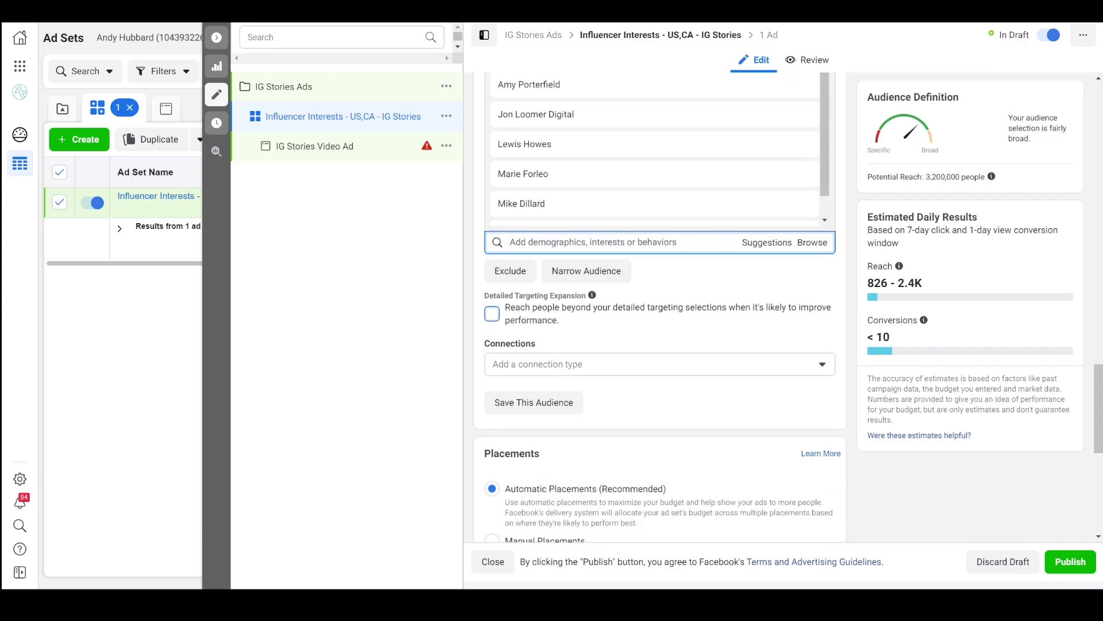
scroll(660, 304, down, 1)
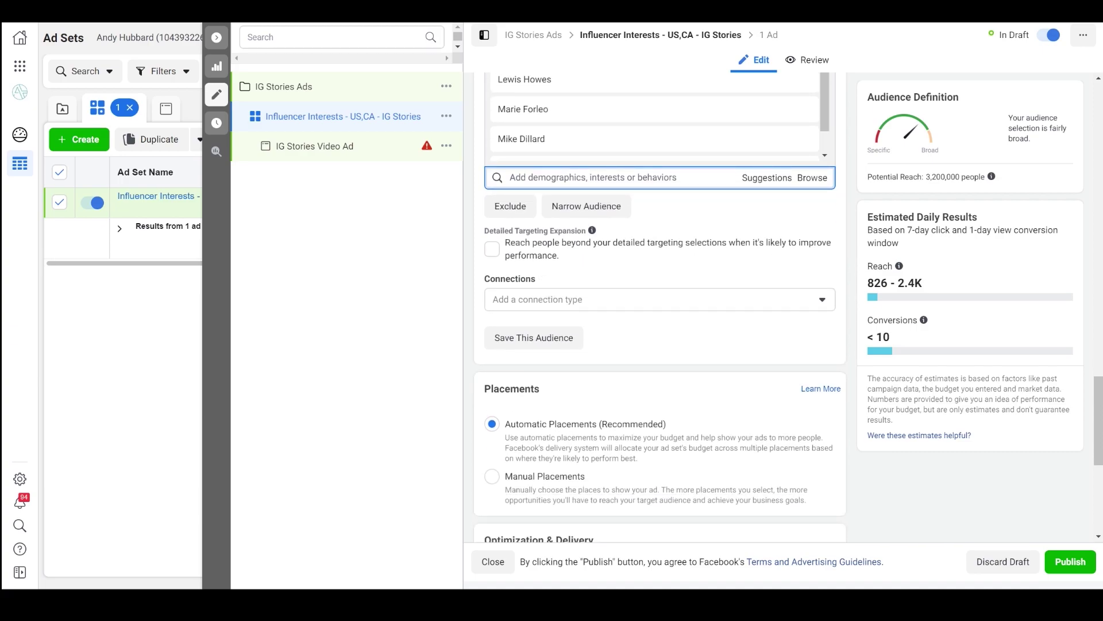
scroll(660, 305, down, 3)
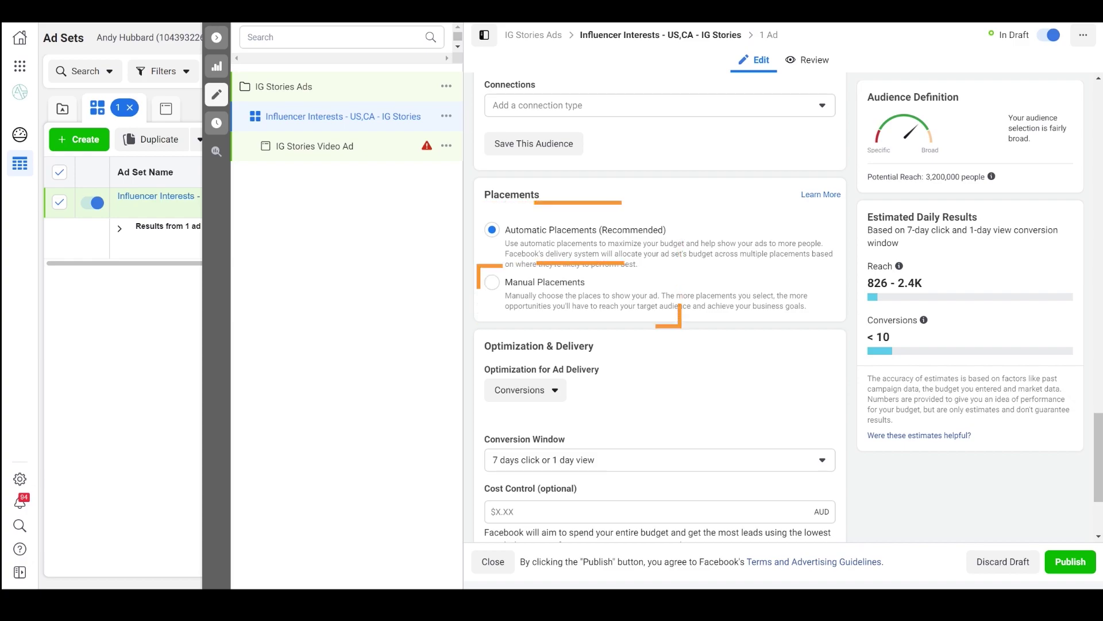
click(492, 282)
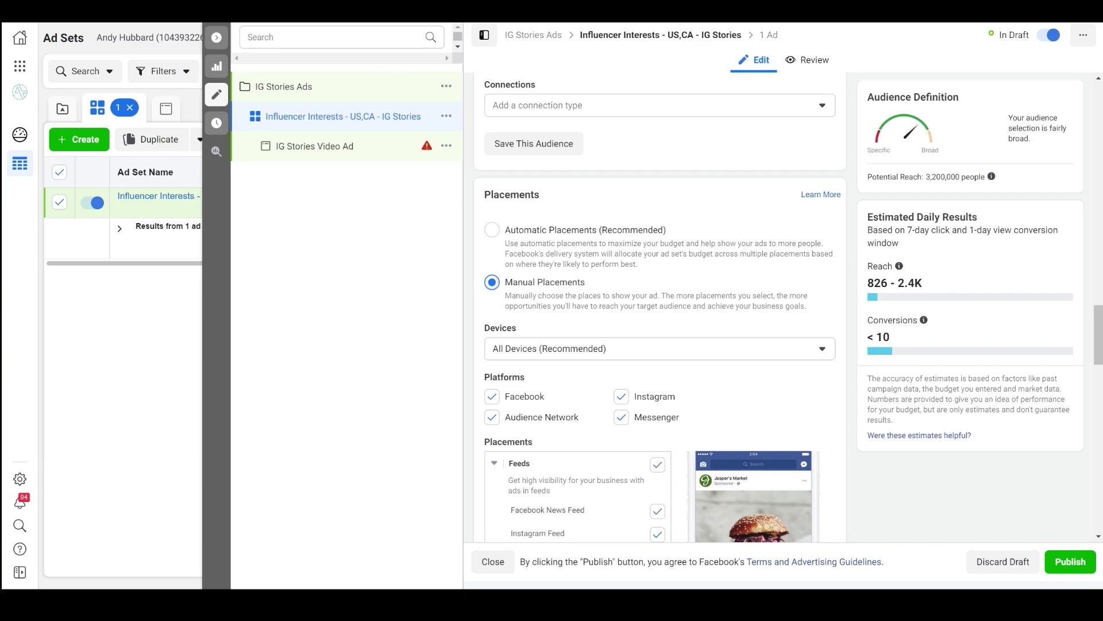
scroll(659, 310, down, 1)
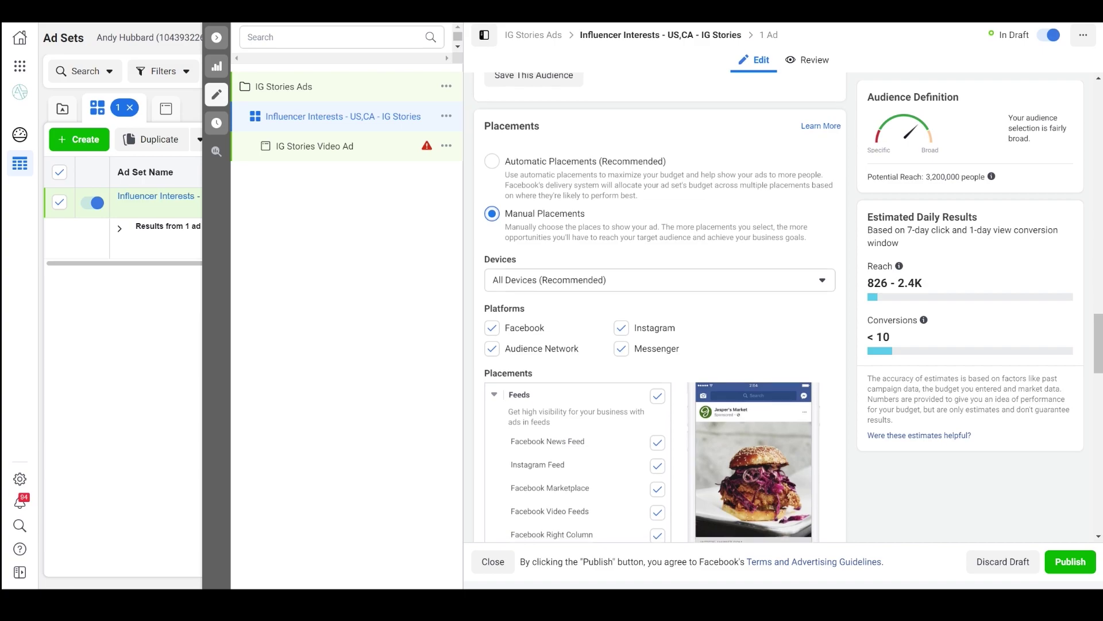
scroll(660, 310, down, 1)
scroll(659, 310, down, 1)
click(492, 202)
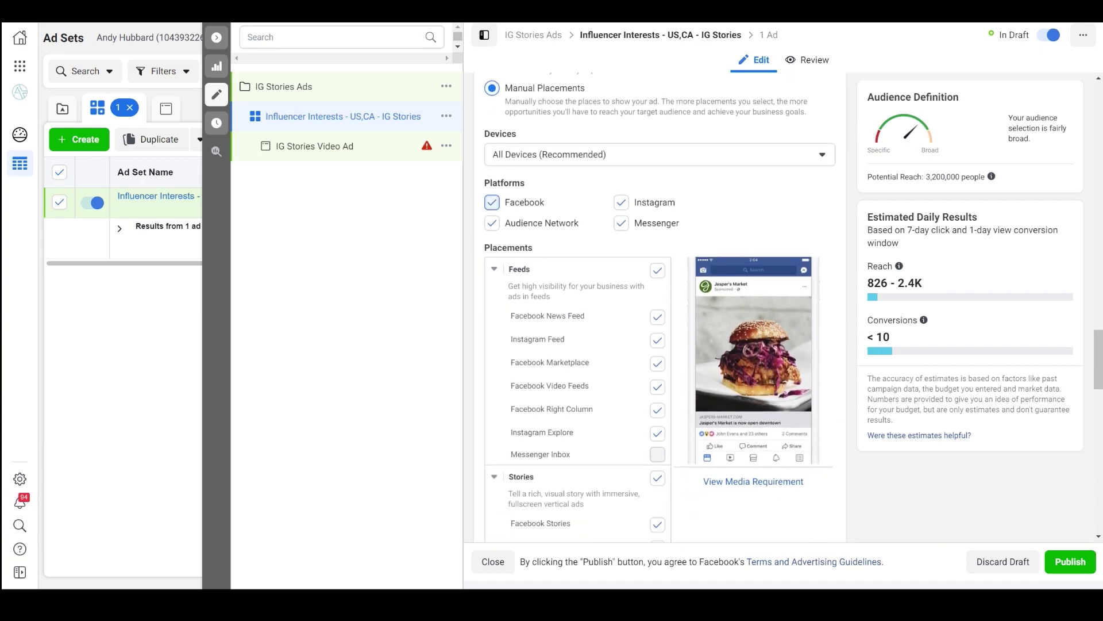
click(491, 222)
click(621, 222)
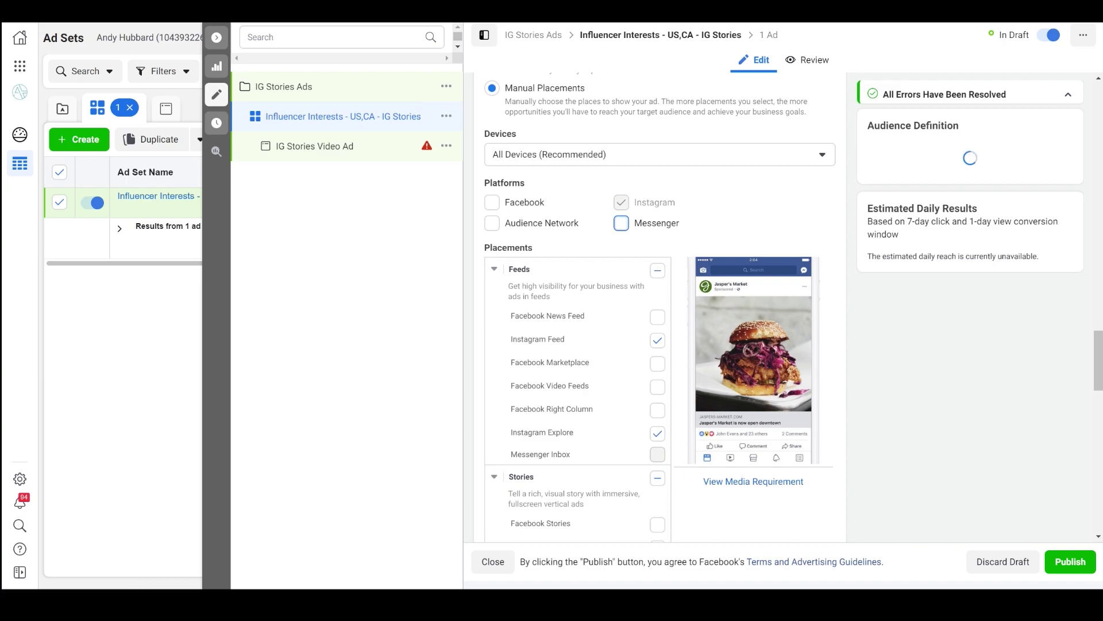
- Remove Instagram Feed and Instagram Explore from the feed placements, keeping Instagram Stories selected
scroll(659, 310, down, 1)
scroll(574, 210, down, 1)
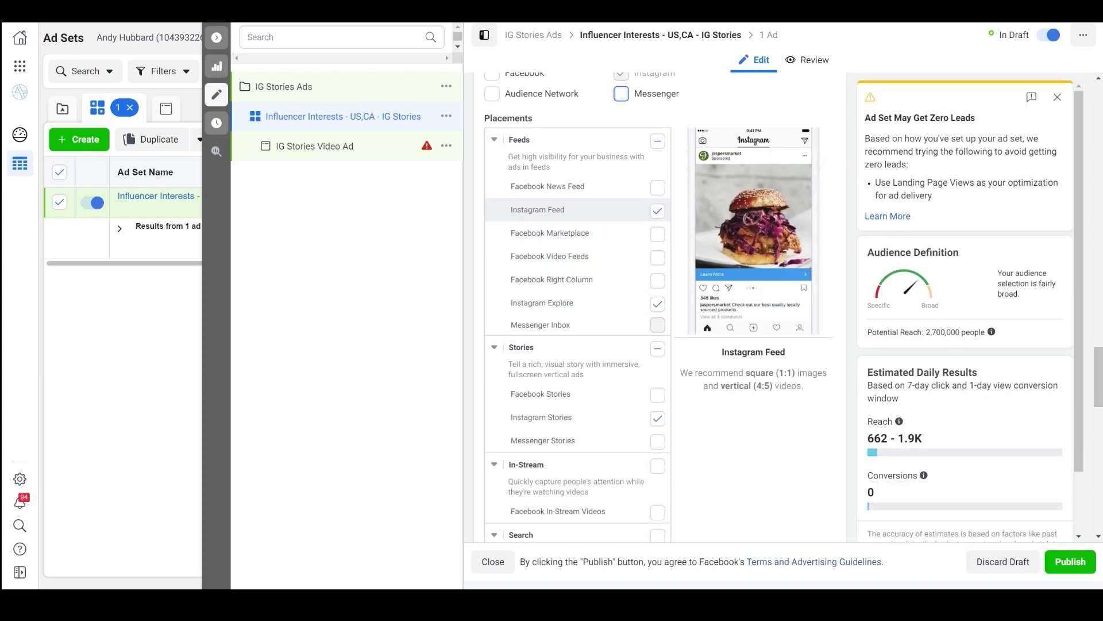
click(657, 211)
click(657, 303)
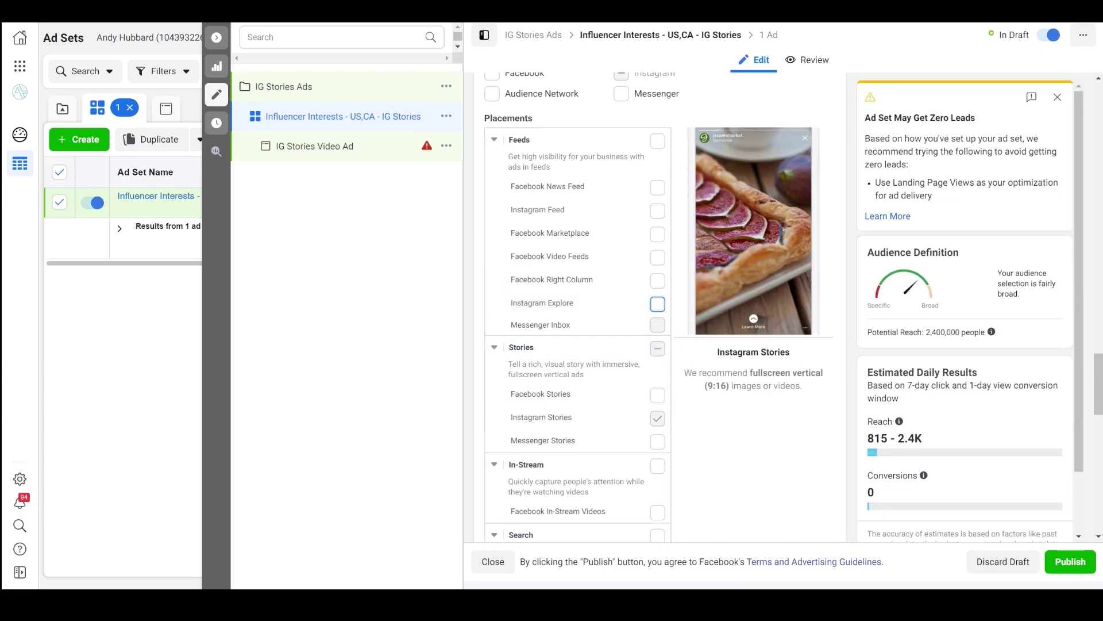
- Try adding Facebook Stories and Messenger Stories as placements and remove both again
scroll(577, 305, down, 2)
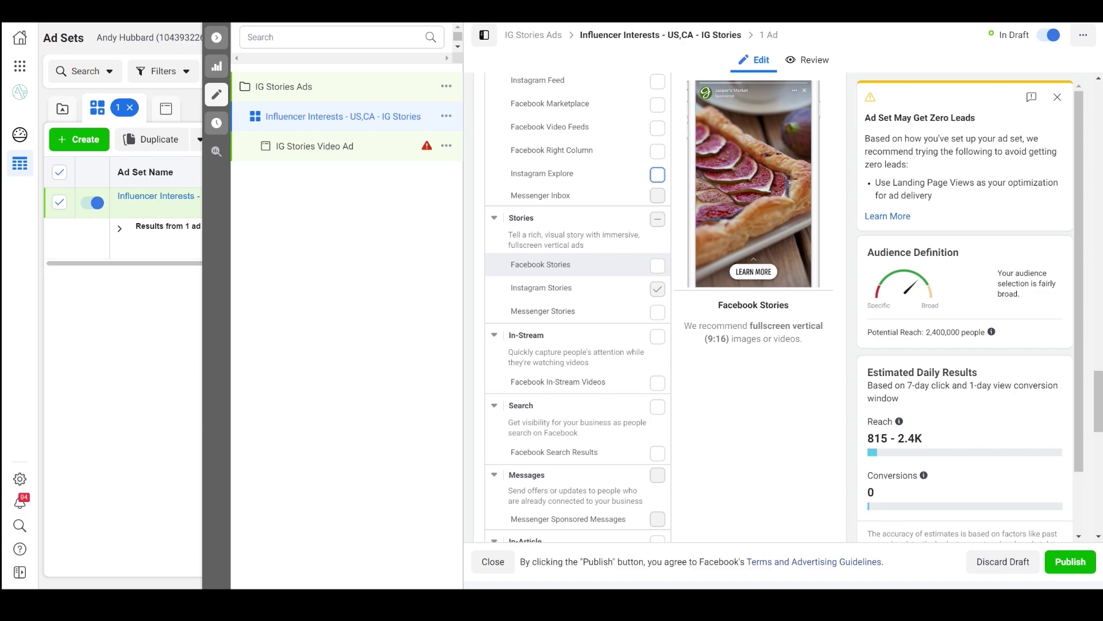
click(658, 266)
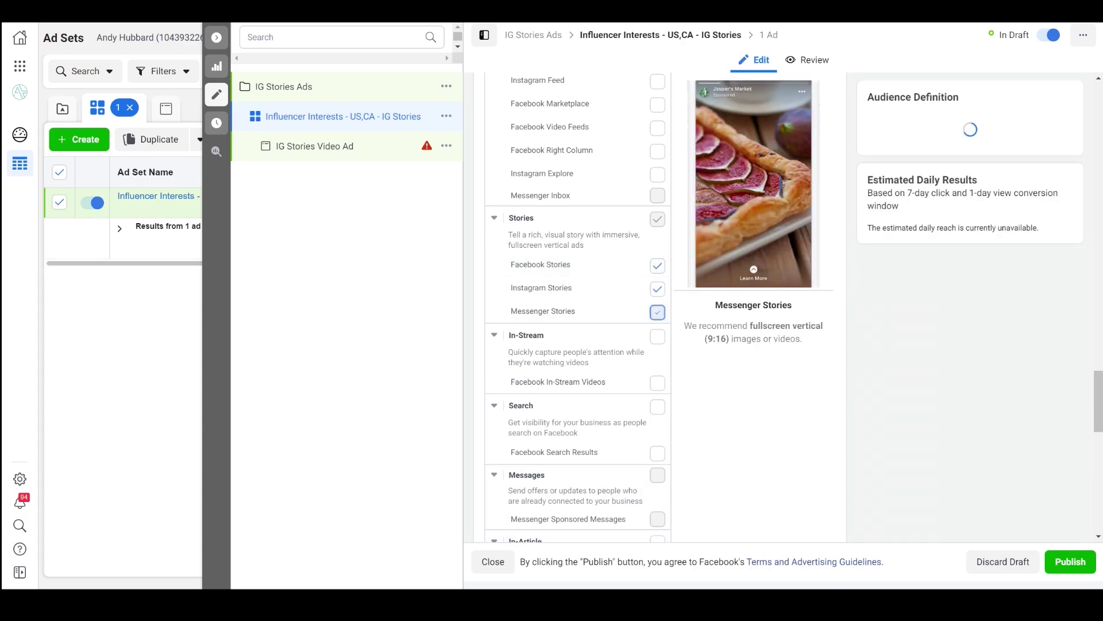
click(658, 312)
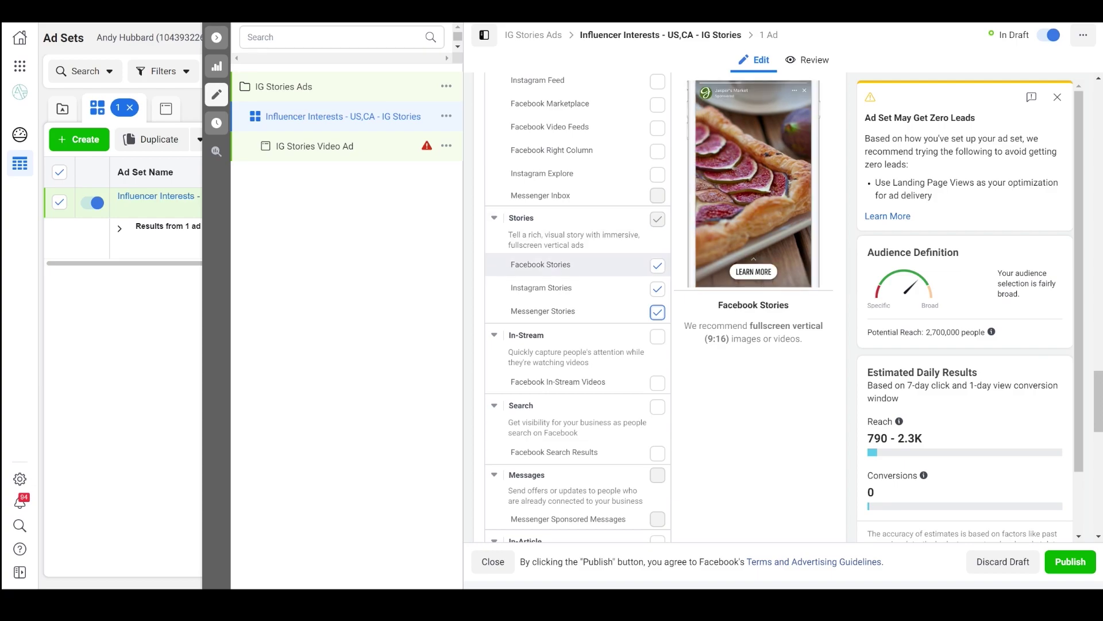
click(658, 266)
click(657, 312)
- Set the ad set's conversion window to 1 day click in the optimization and delivery settings
scroll(658, 312, down, 1)
scroll(660, 305, down, 8)
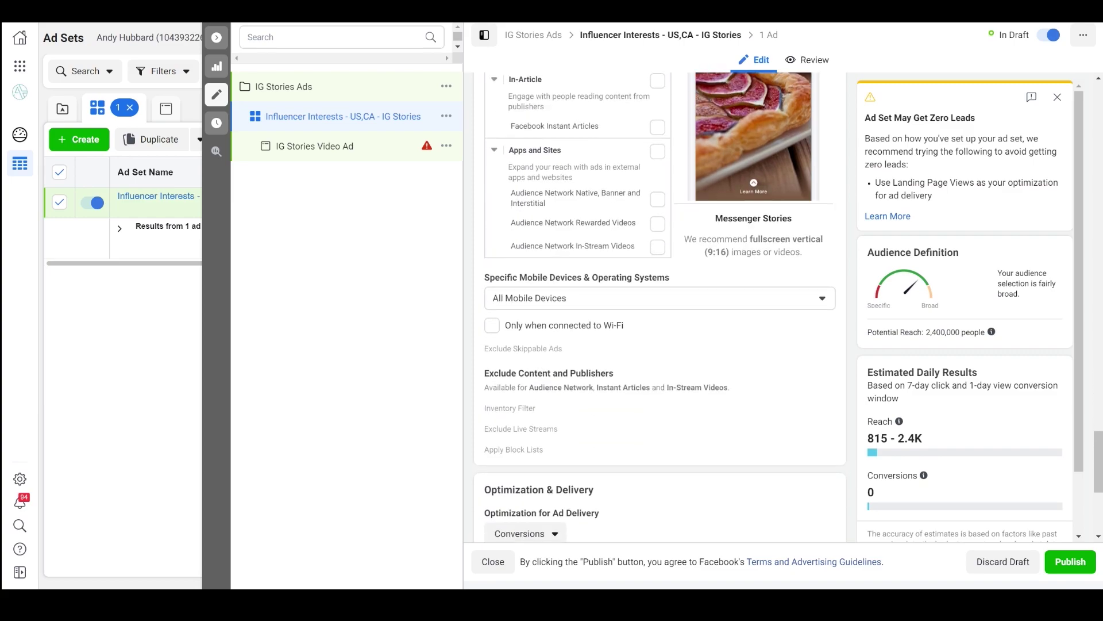
scroll(660, 304, down, 3)
mouse_move(570, 285)
click(603, 305)
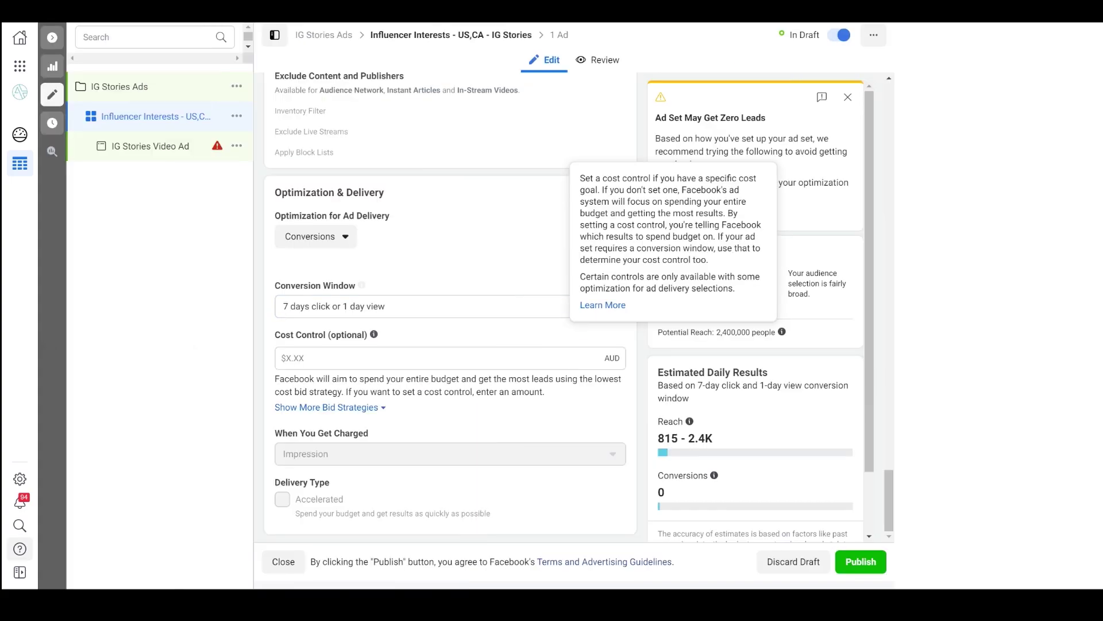
click(540, 306)
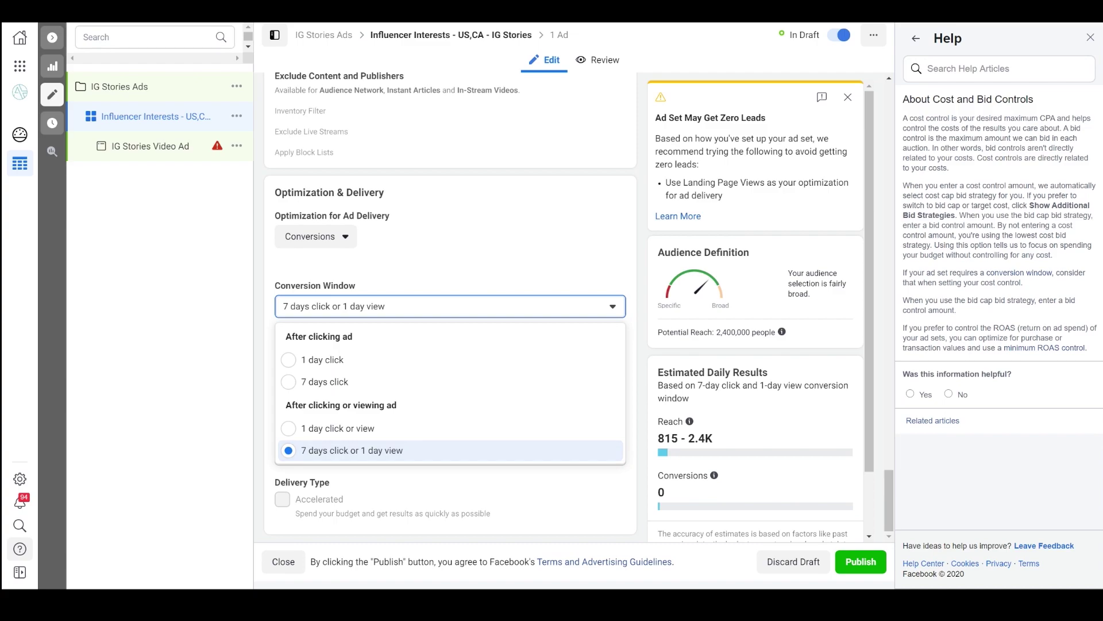
click(1090, 37)
click(660, 306)
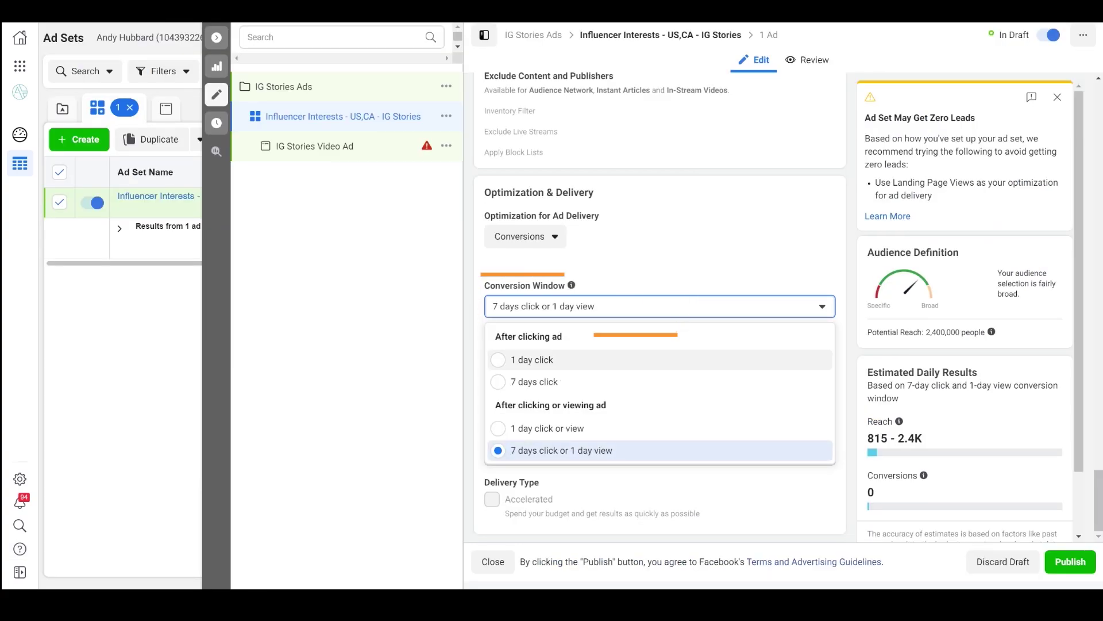
click(534, 360)
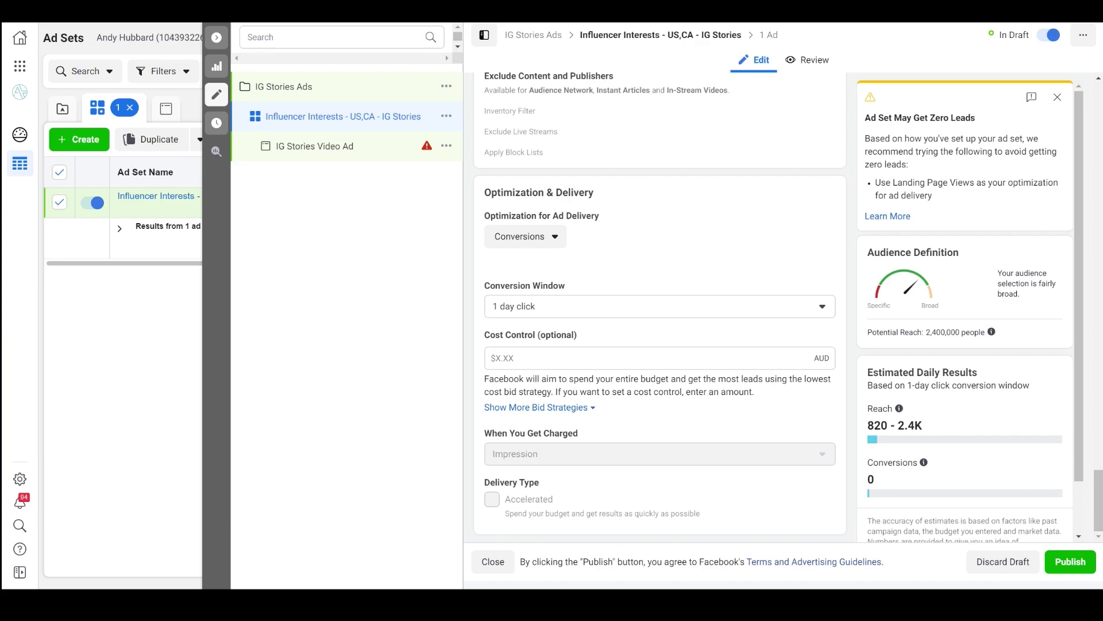
- Open the IG Stories Video Ad for editing and select the advertiser's own Instagram account as its identity
click(217, 38)
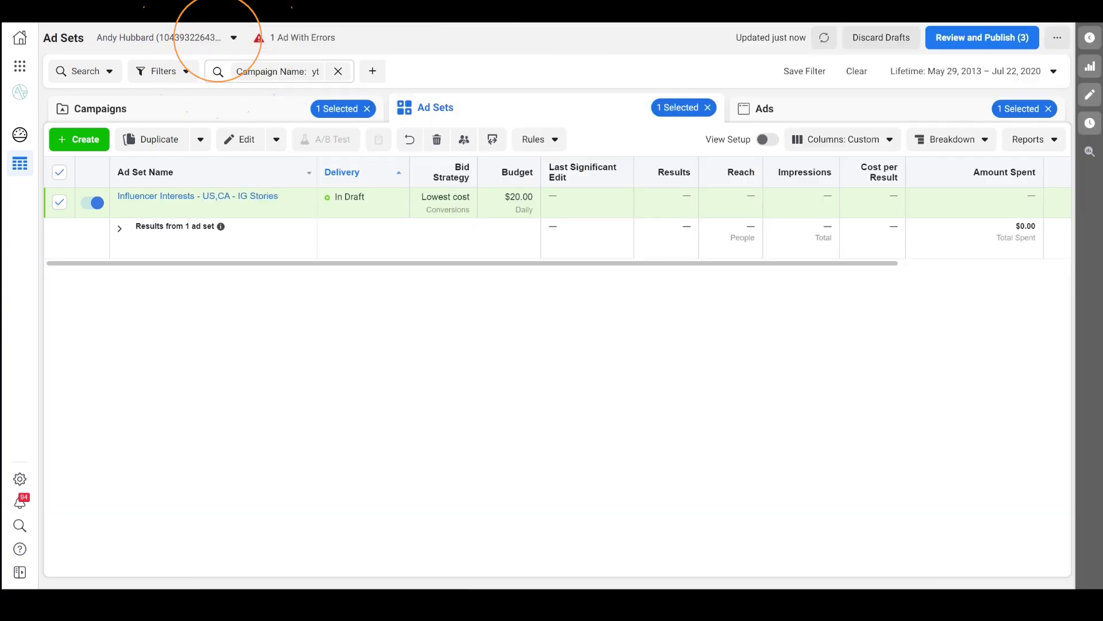
click(750, 108)
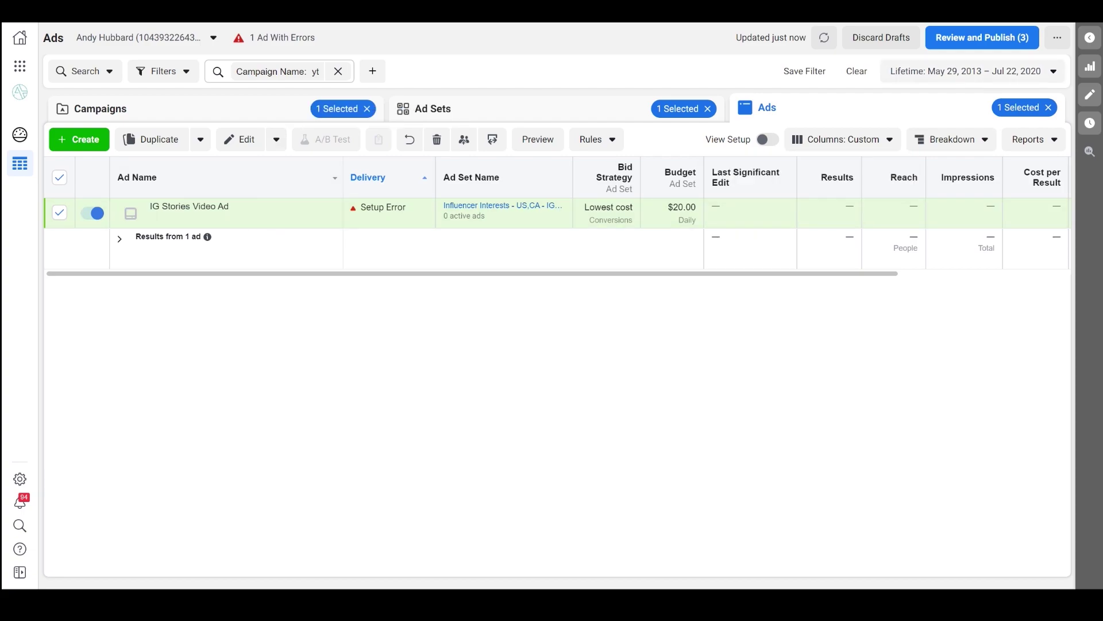
click(1090, 95)
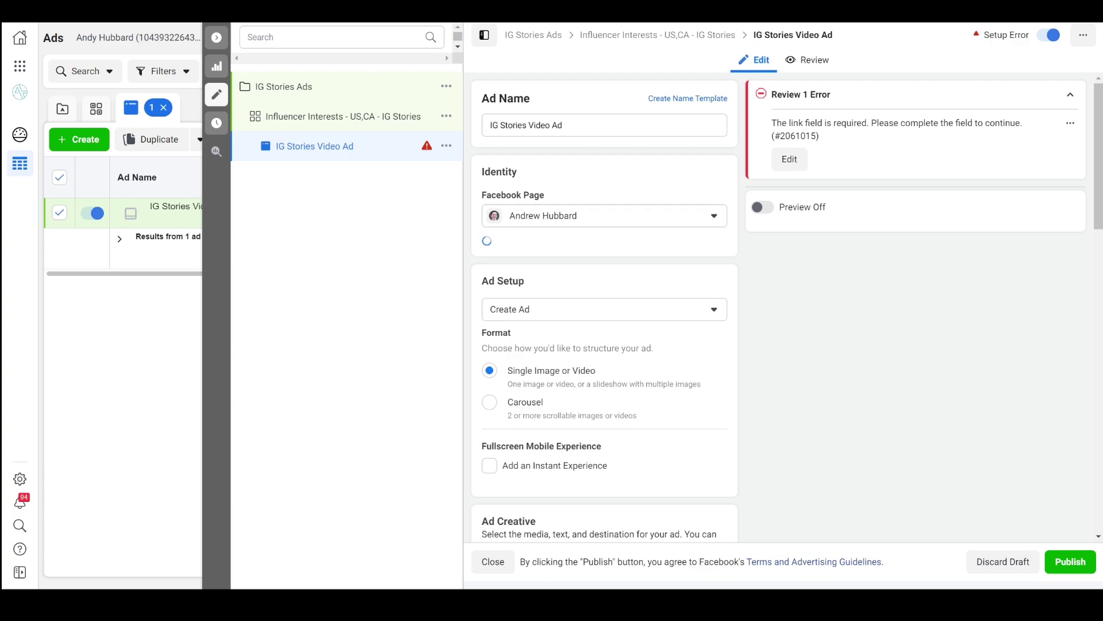
click(604, 262)
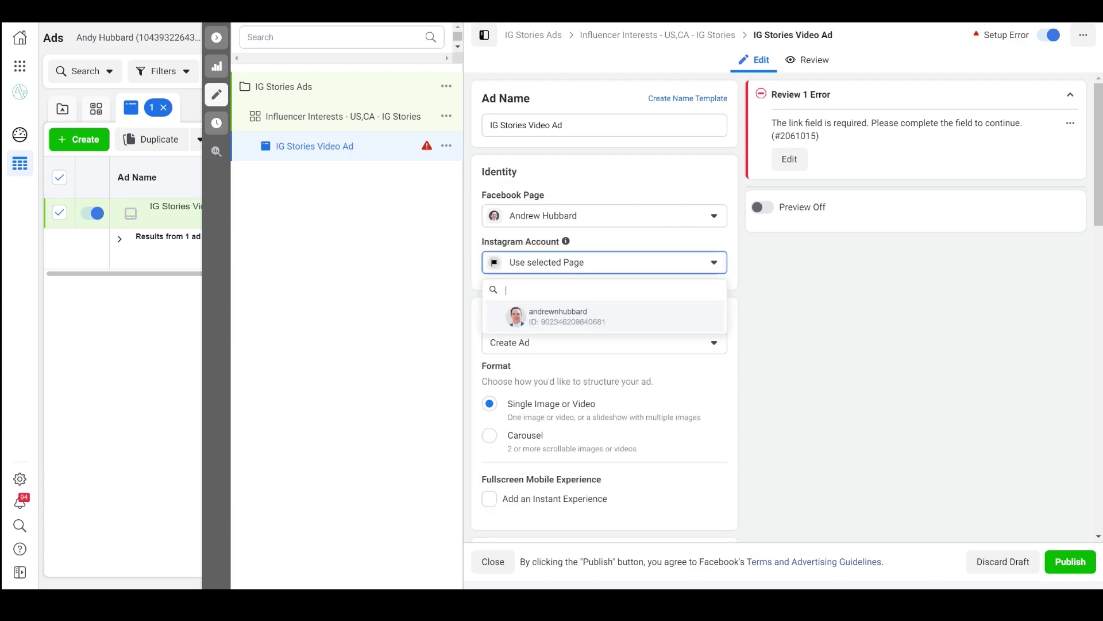
click(557, 316)
scroll(604, 316, down, 1)
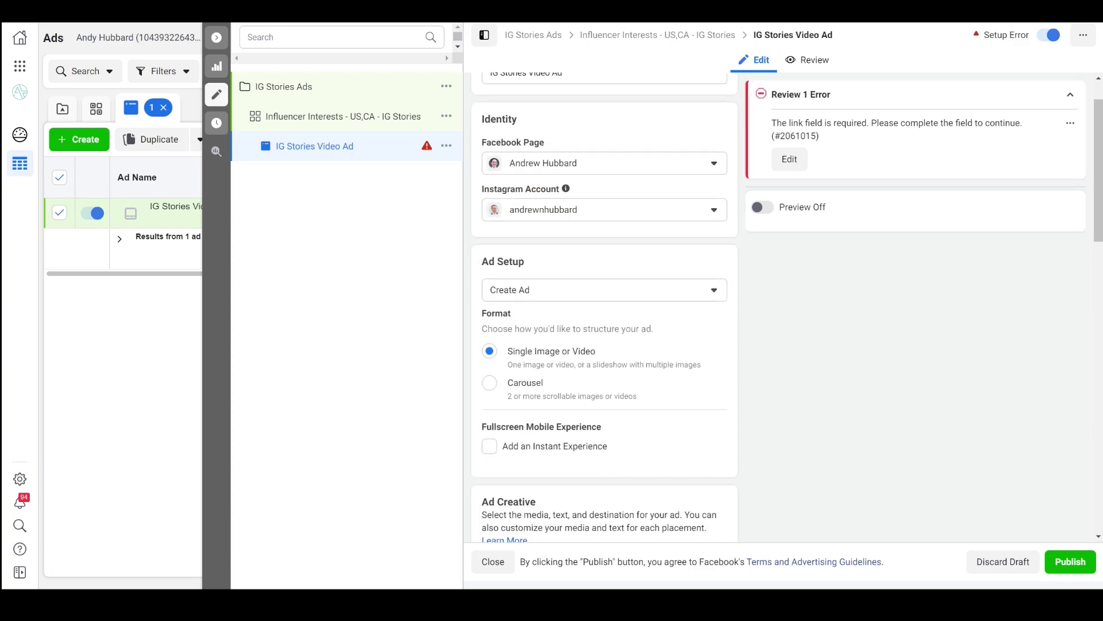
- Add the account video IG Video Ad Example.mp4 as the media of the IG Stories Video Ad
scroll(603, 311, down, 1)
scroll(603, 310, down, 4)
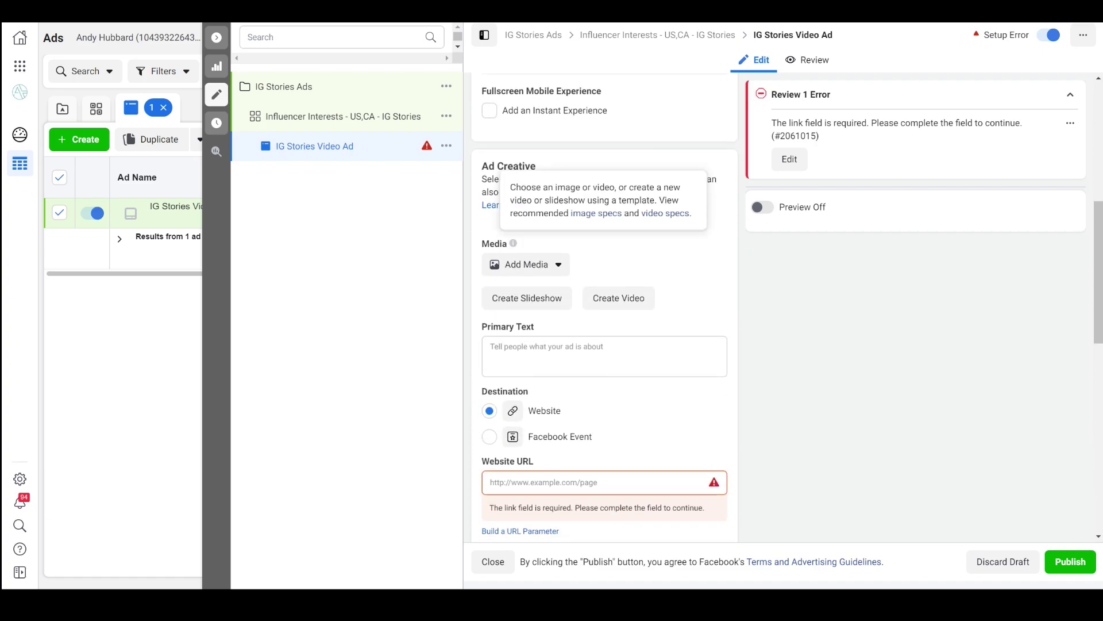
click(526, 264)
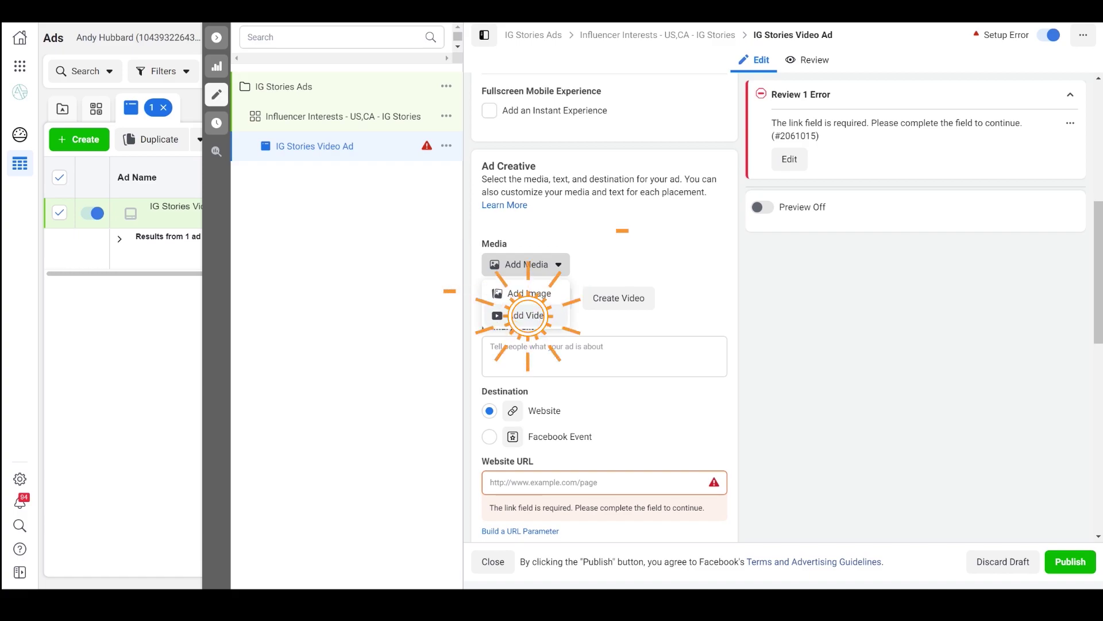
click(523, 315)
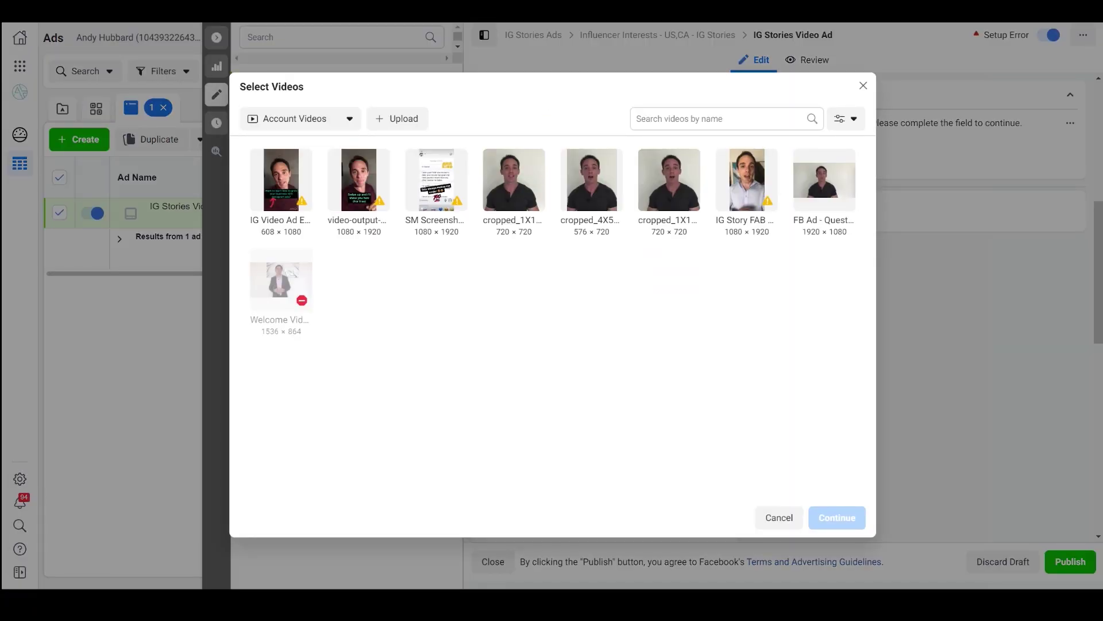
click(281, 180)
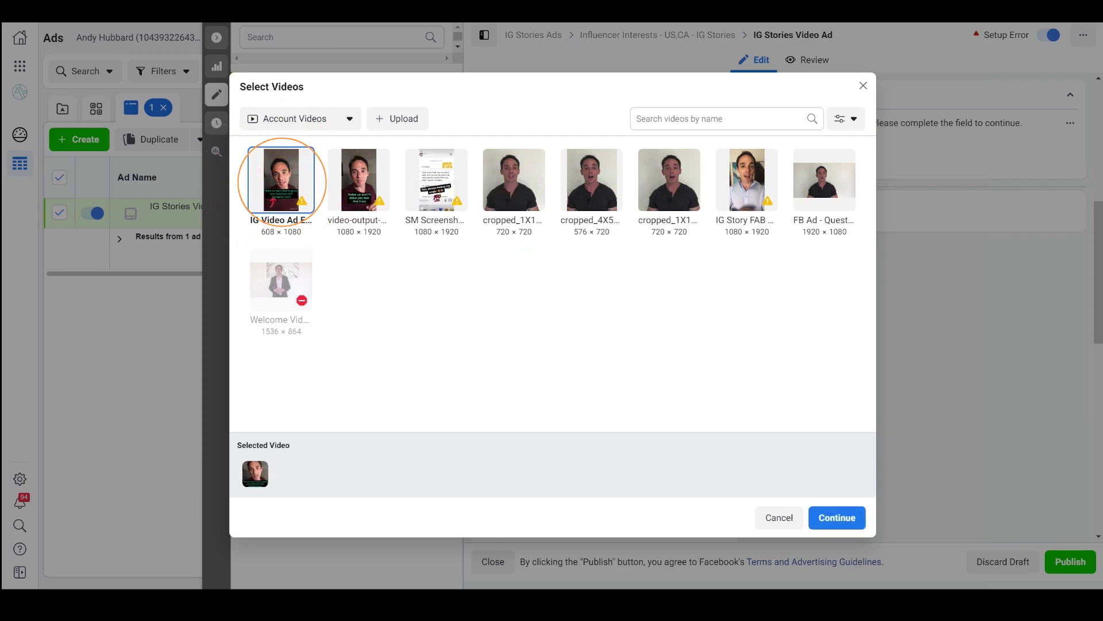
click(837, 517)
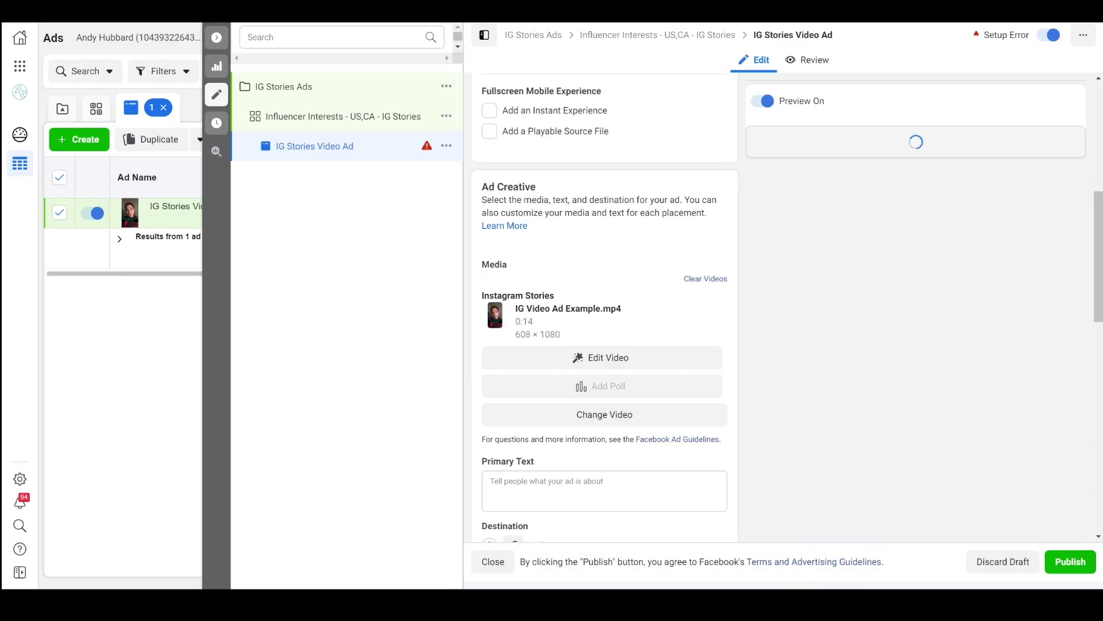
- Set the ad's website URL to the advertiser's own domain followed by /training
scroll(604, 310, down, 3)
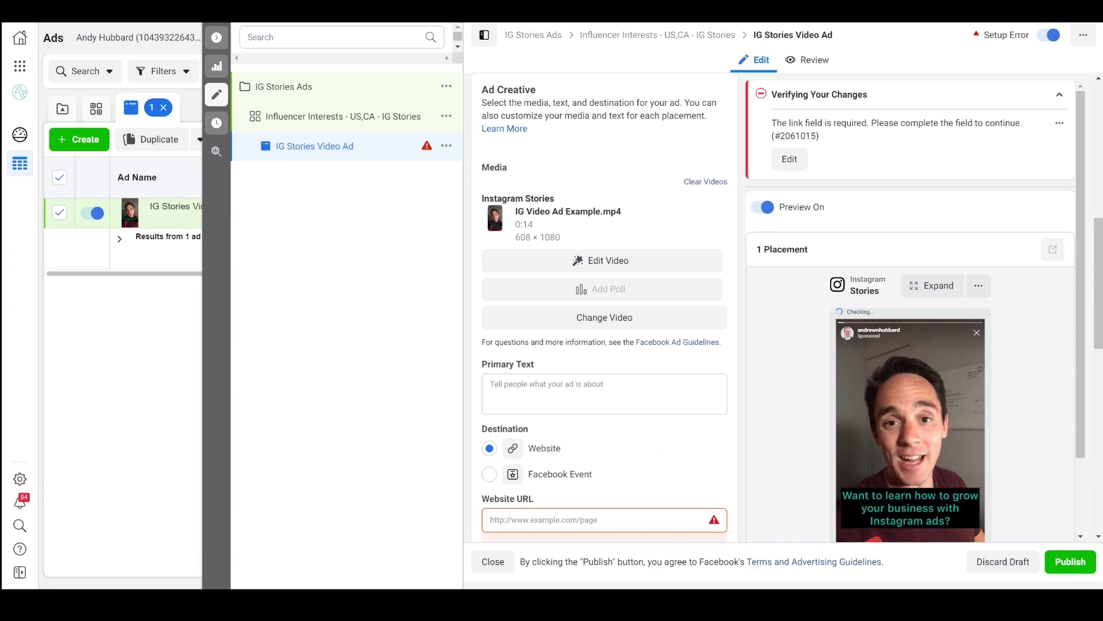
scroll(604, 311, down, 2)
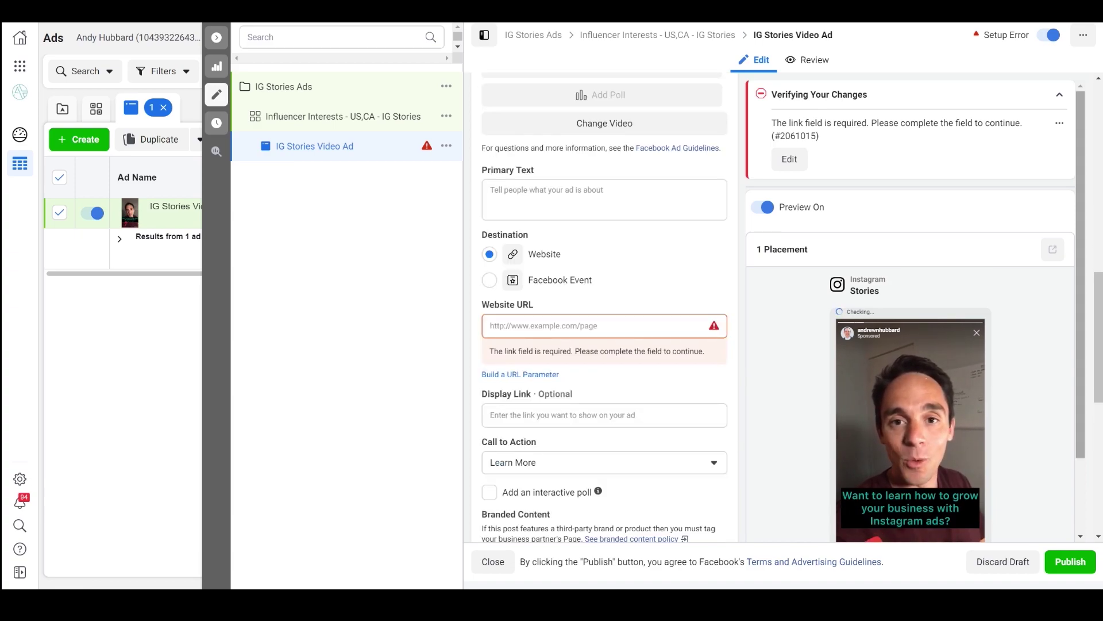
scroll(913, 310, down, 1)
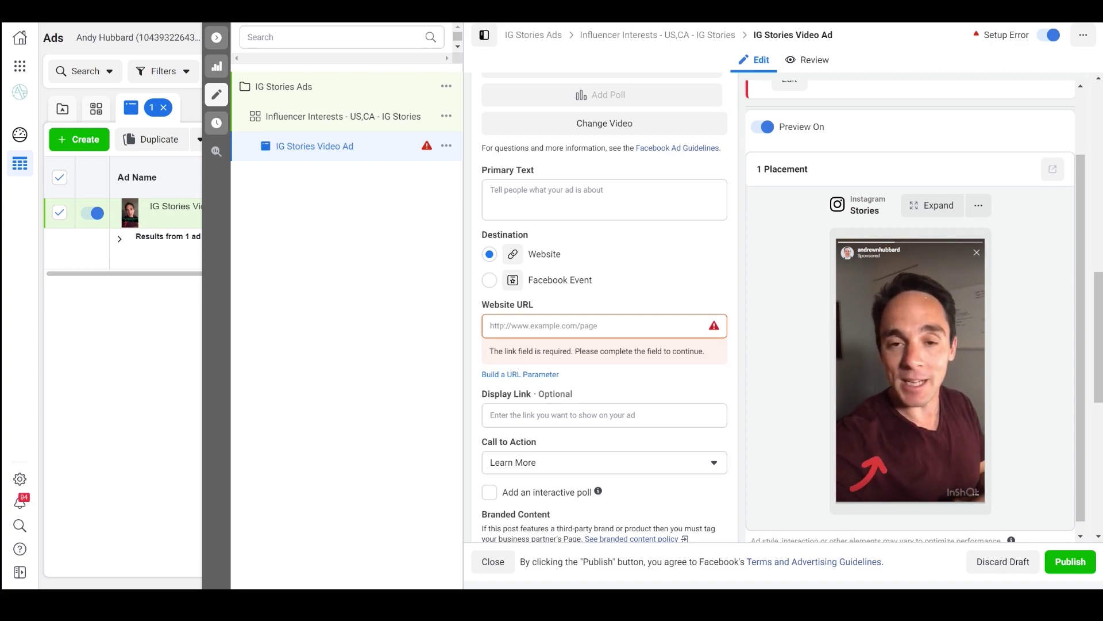
click(490, 325)
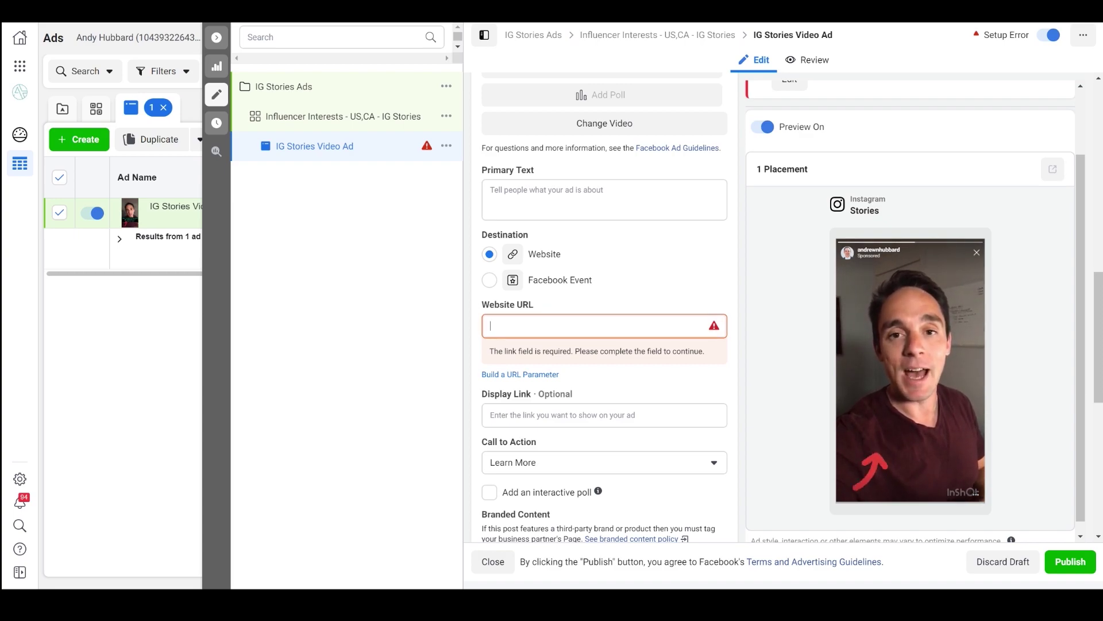
text(andrewhubbard.co/)
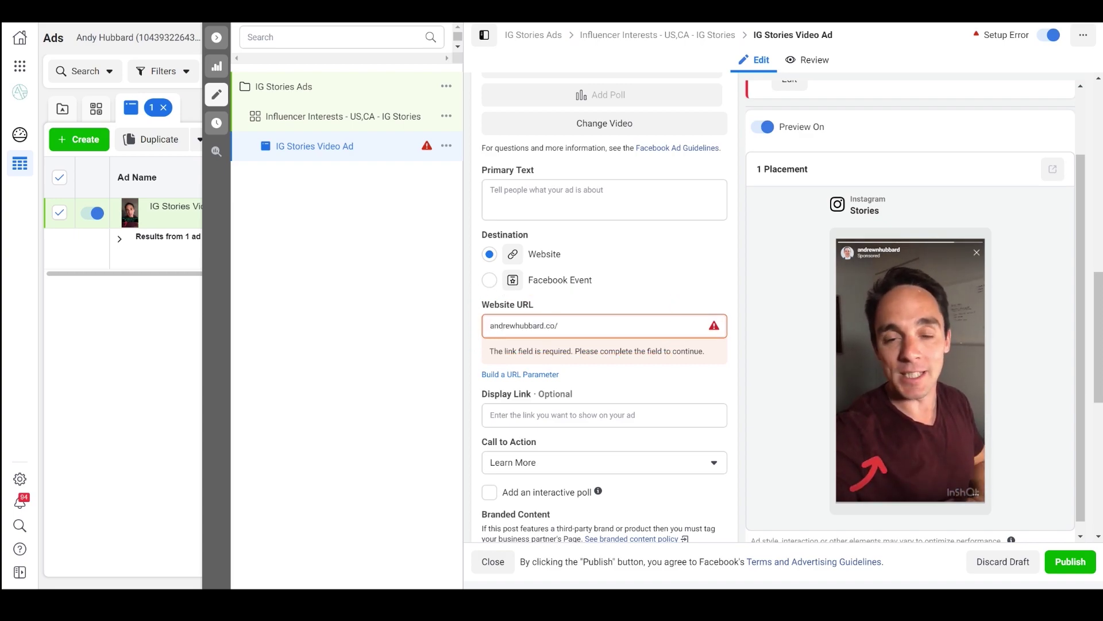
click(558, 325)
text(training)
- Examine the ad's media, primary text and destination fields alongside the Instagram Stories preview, leaving the primary text empty
scroll(604, 321, up, 2)
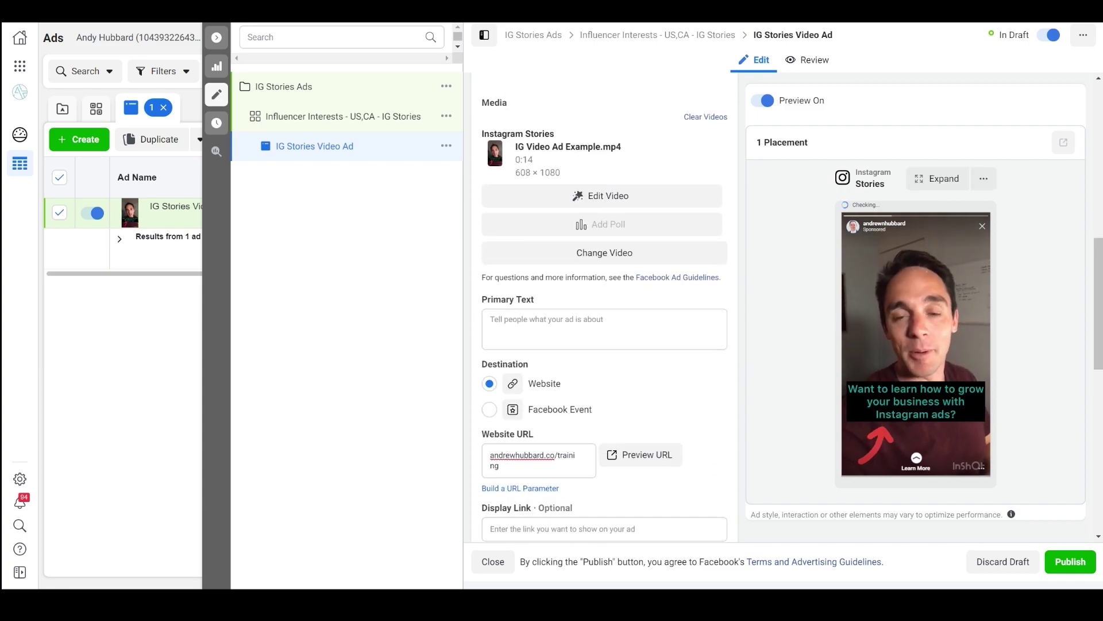
scroll(604, 310, up, 1)
scroll(604, 311, down, 2)
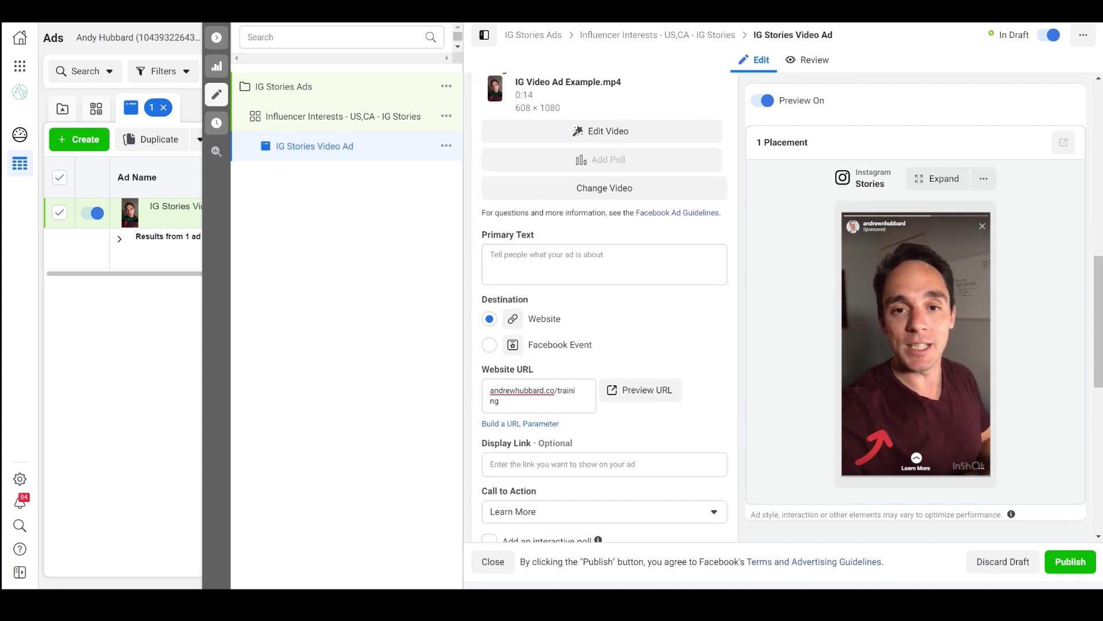
click(604, 264)
click(638, 328)
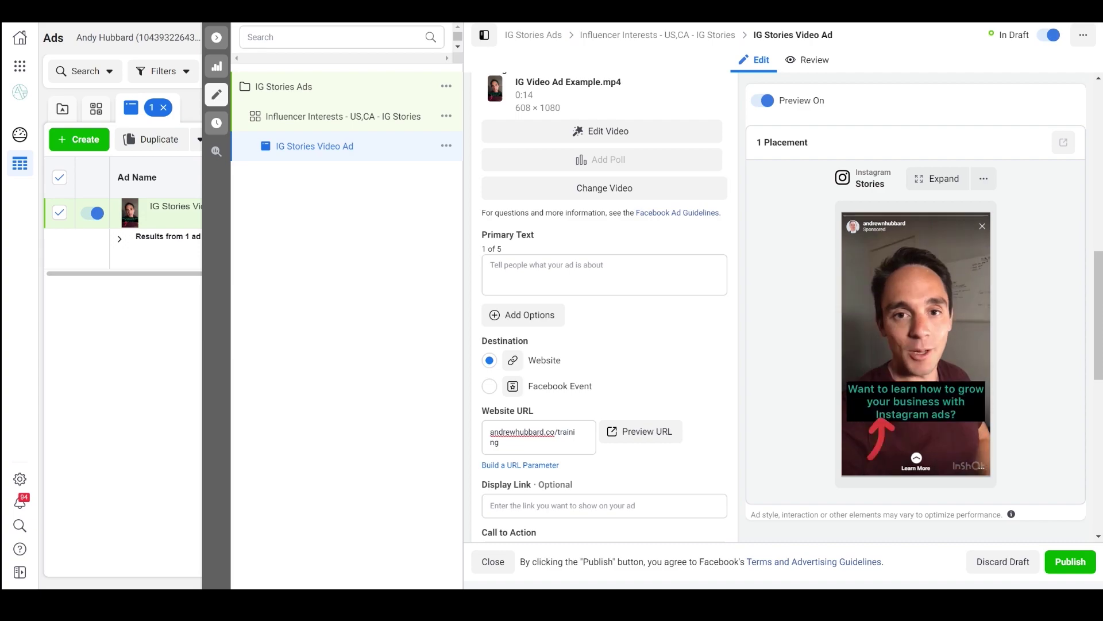
scroll(604, 160, up, 1)
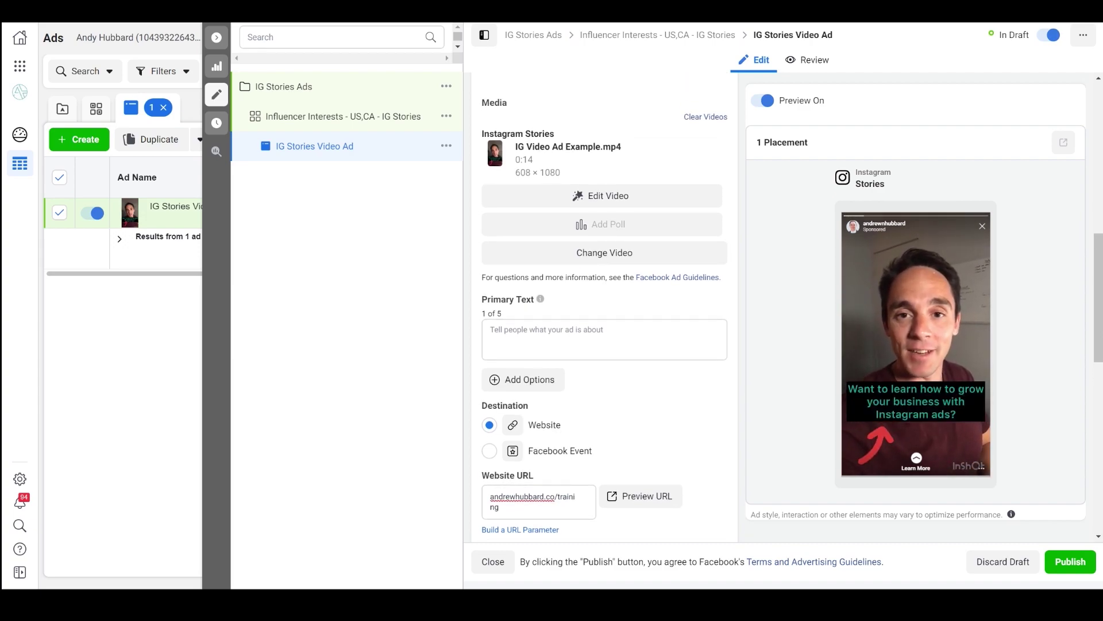
scroll(603, 161, up, 2)
scroll(603, 161, down, 3)
scroll(603, 230, down, 3)
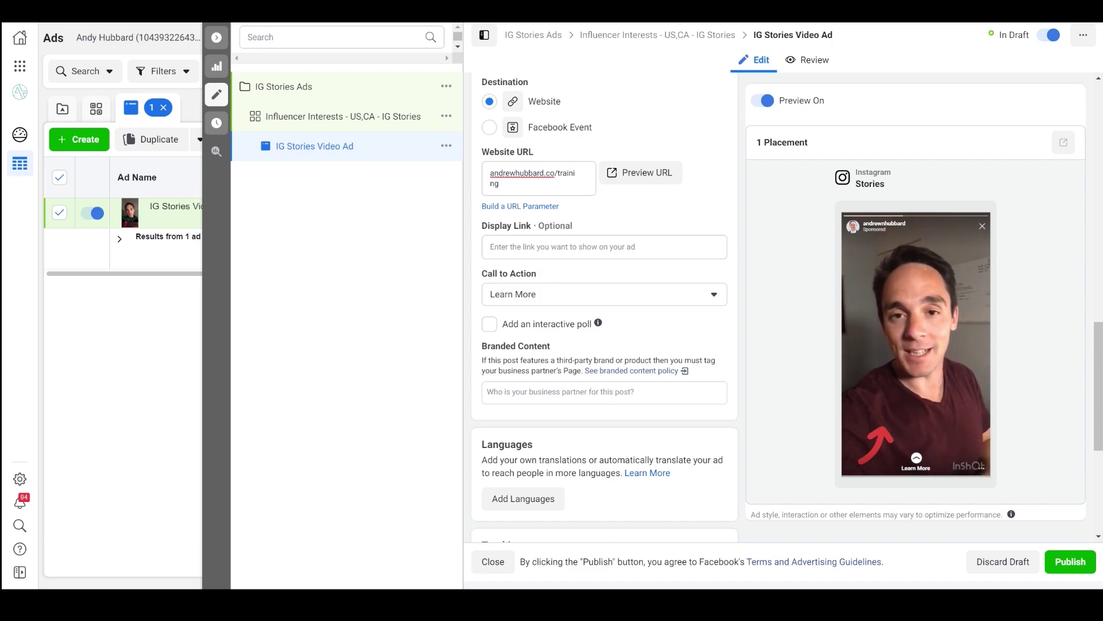
- Look through the call-to-action options and set the ad's call to action to Sign Up
click(604, 294)
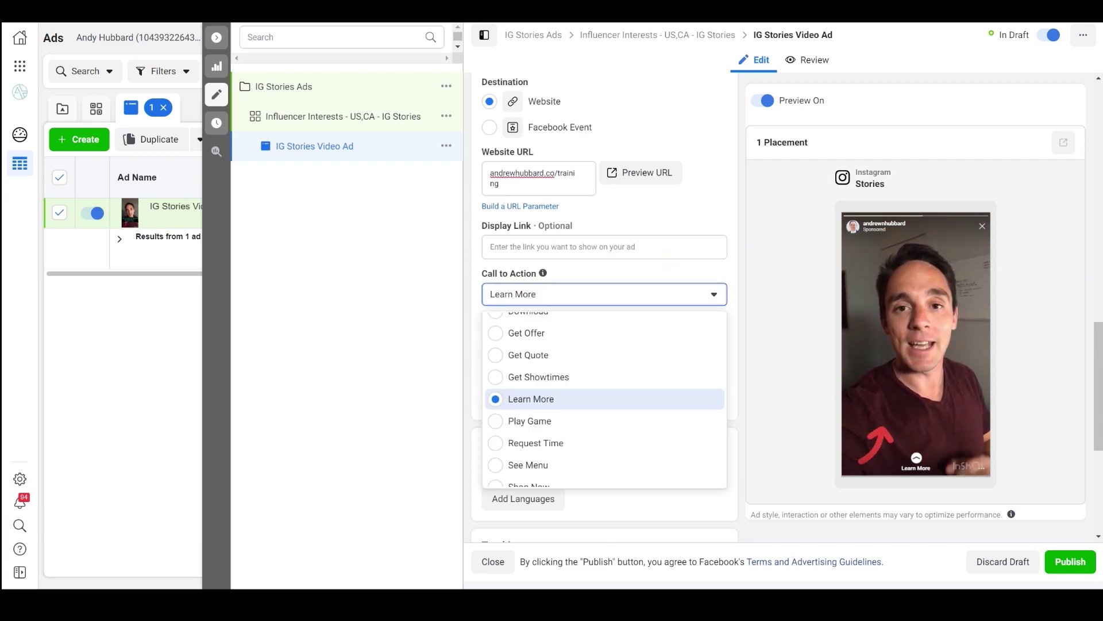
key(Escape)
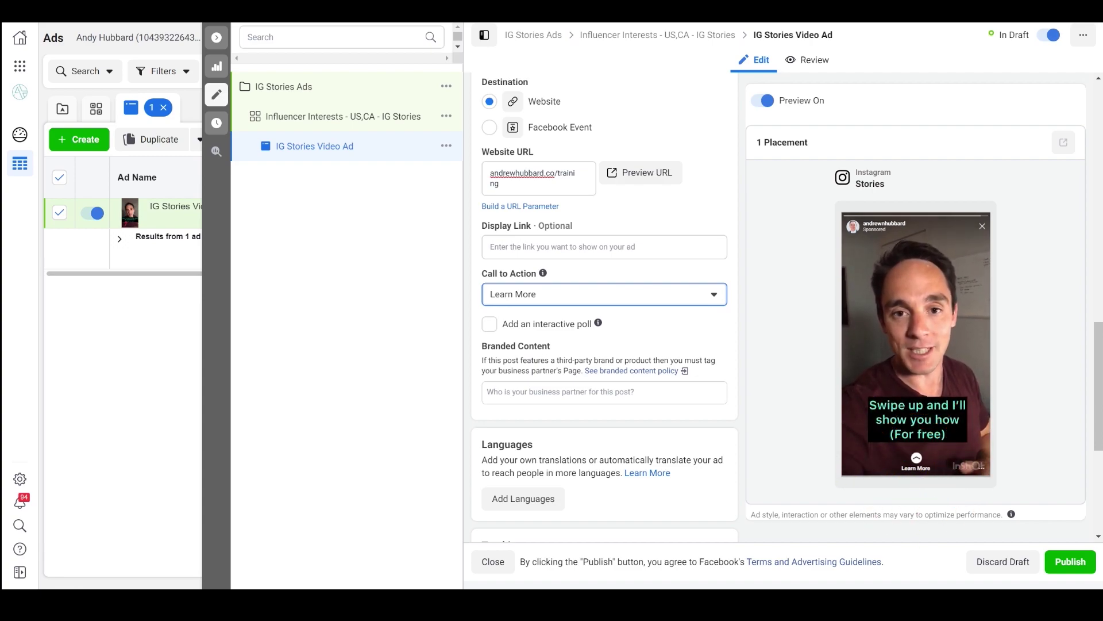
click(603, 294)
scroll(603, 399, up, 3)
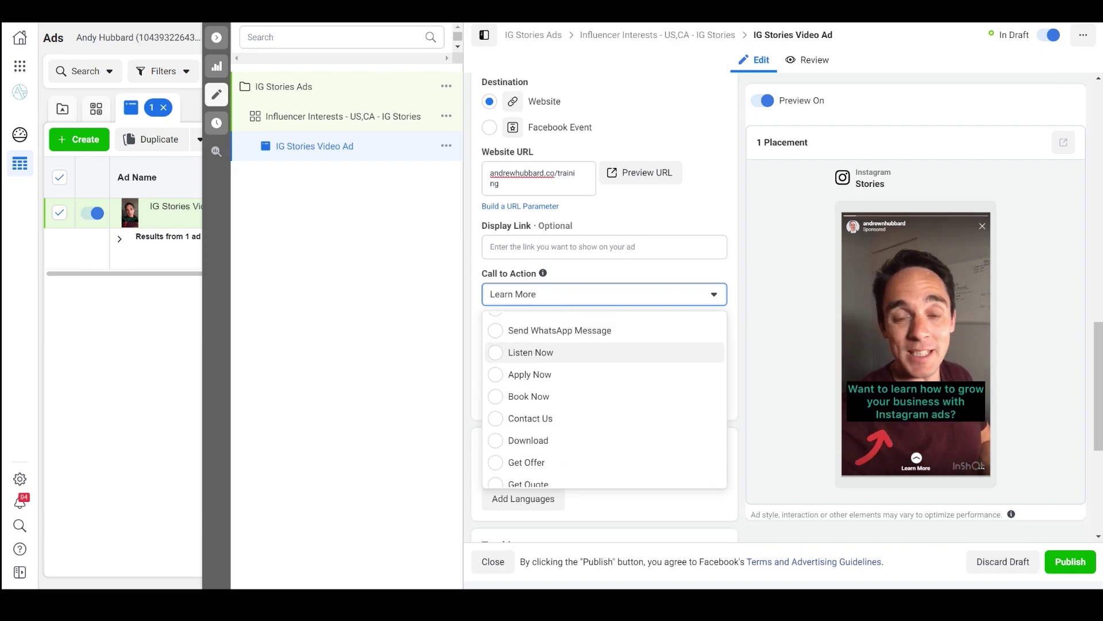
scroll(604, 399, down, 5)
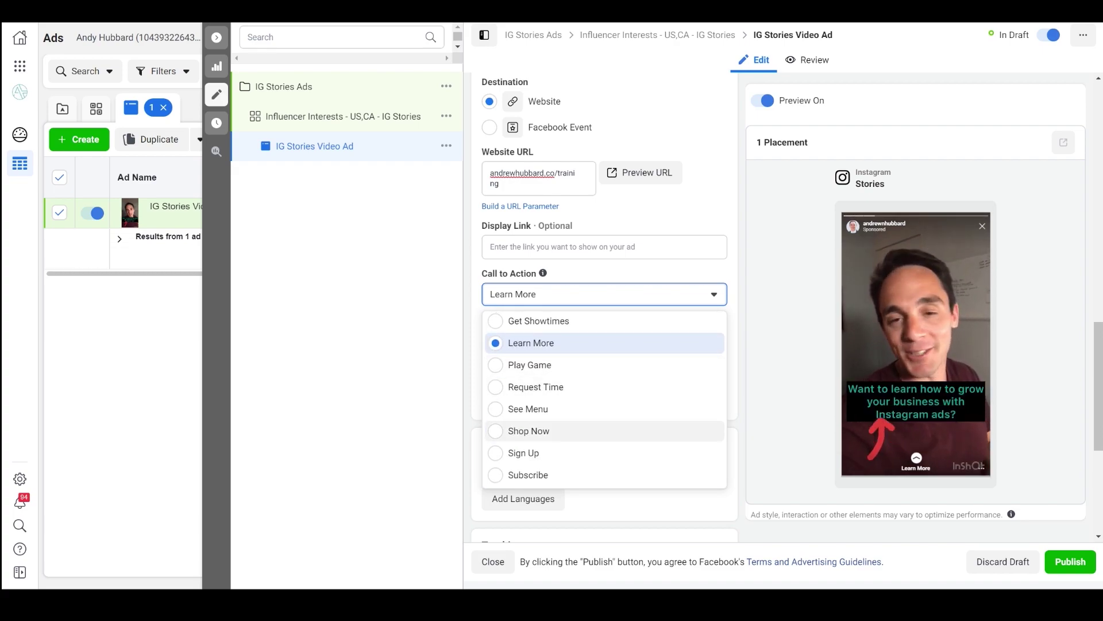
click(494, 452)
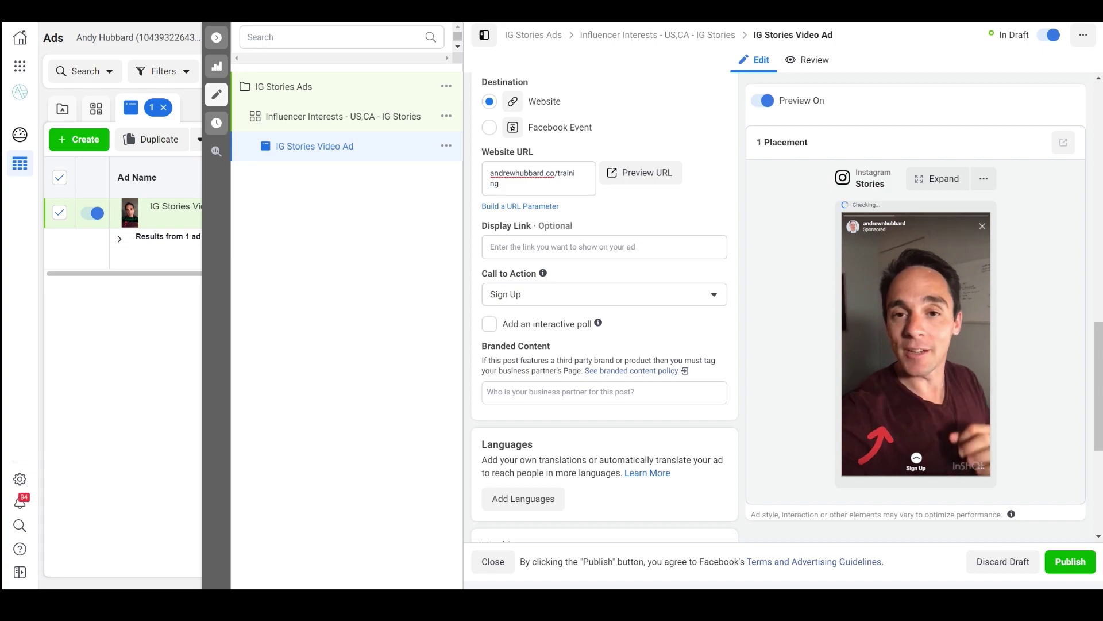
- Set the ad's call to action to Learn More
click(603, 294)
scroll(603, 350, up, 2)
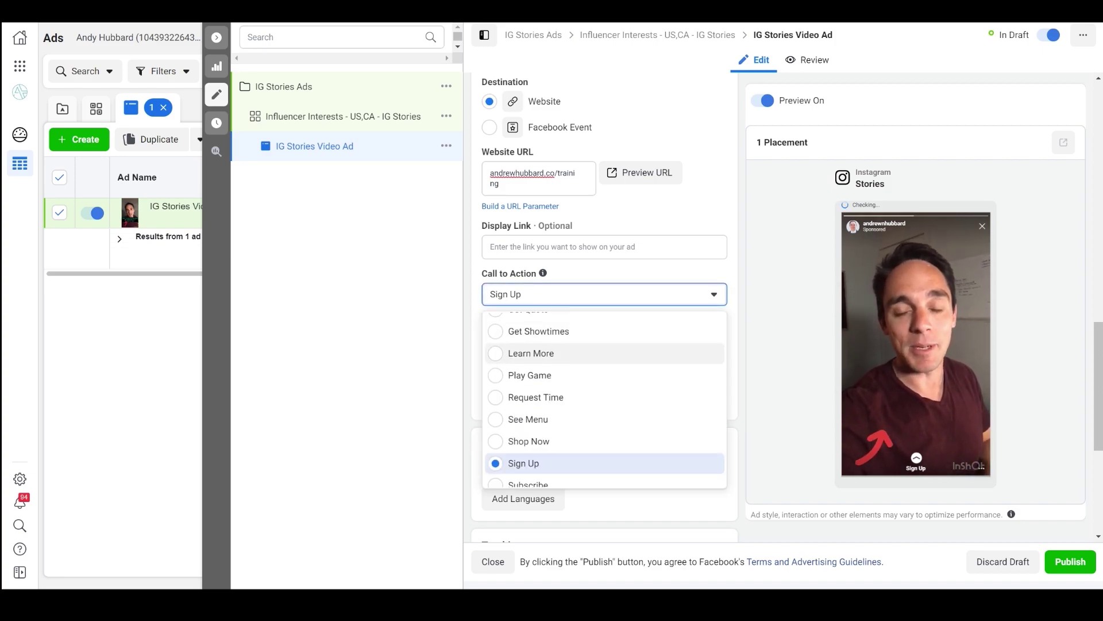
scroll(603, 399, up, 4)
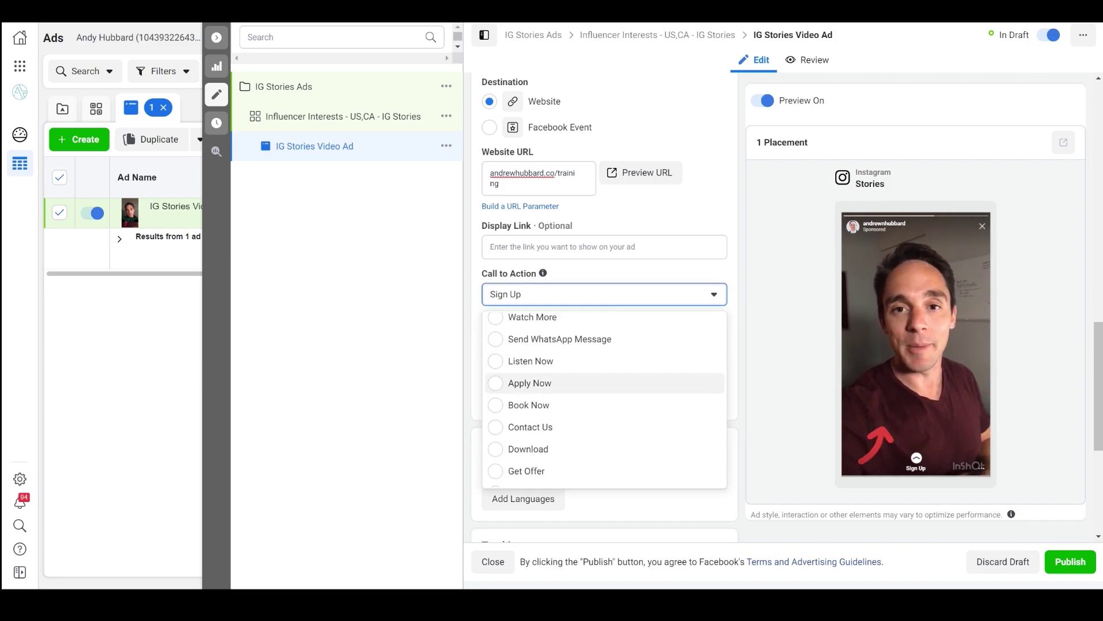
scroll(517, 396, down, 5)
click(493, 414)
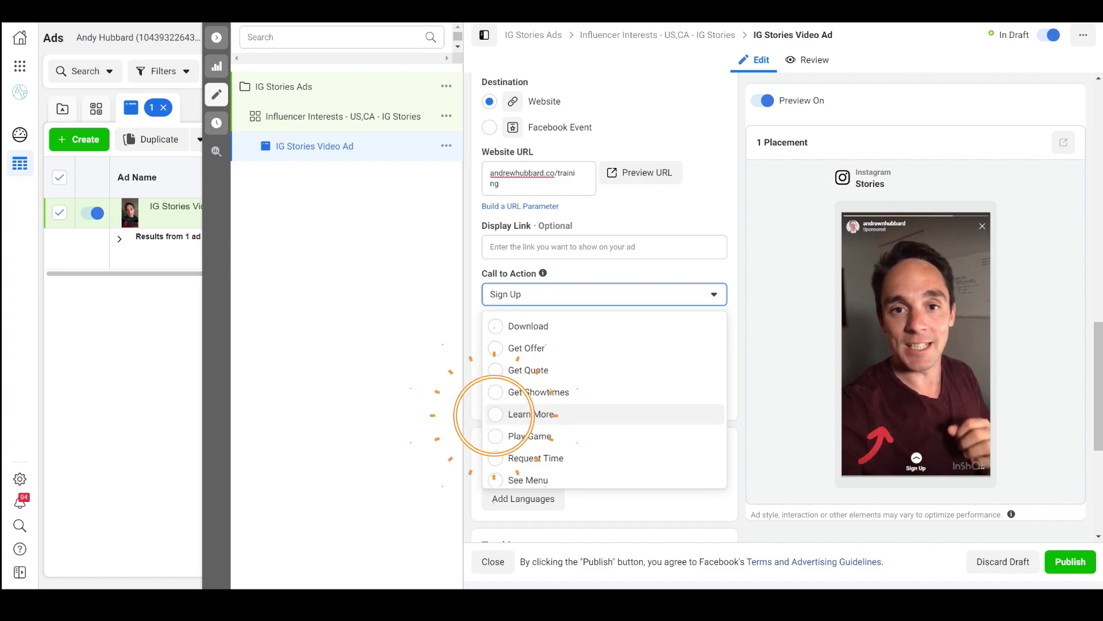
- Duplicate the IG Stories Video Ad once within its original campaign and rename the copy IG Stories Image Ad
scroll(603, 305, down, 5)
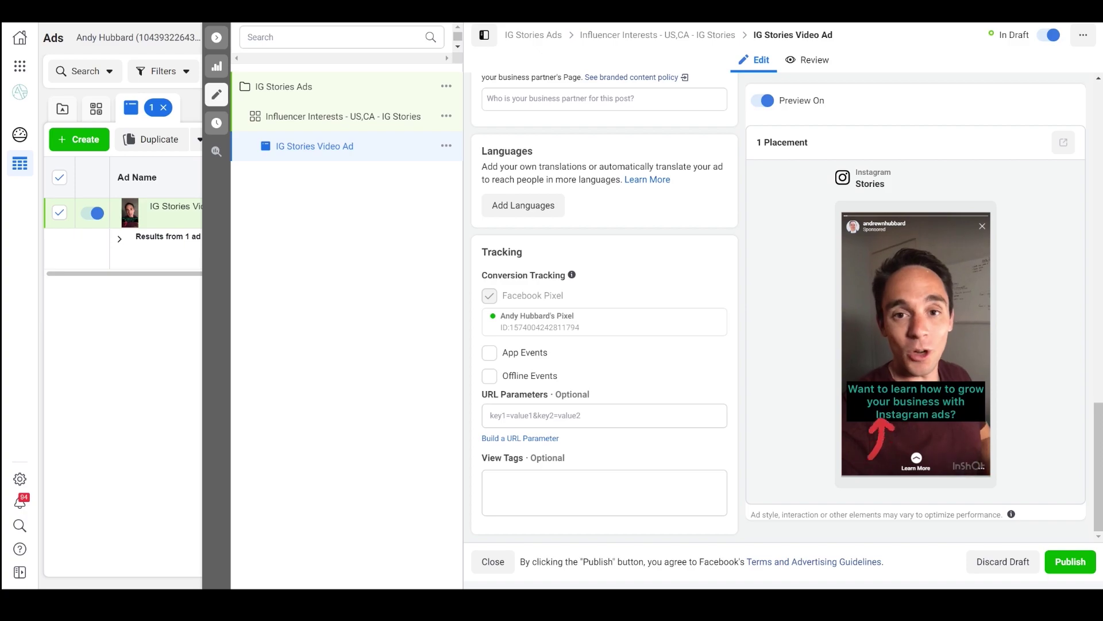
scroll(603, 304, up, 10)
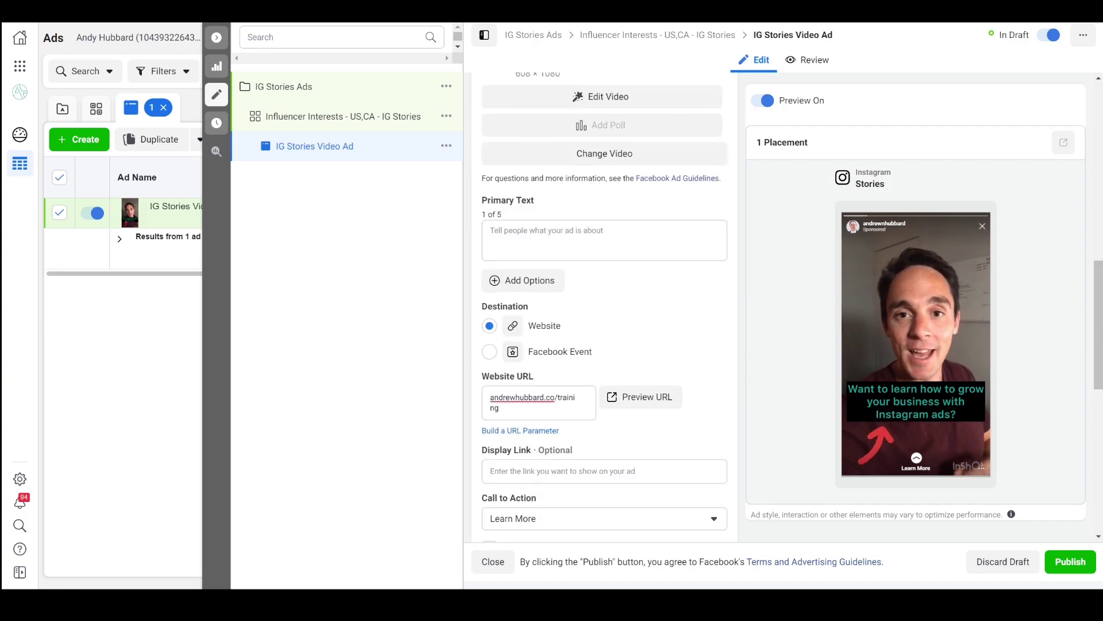
scroll(603, 305, up, 7)
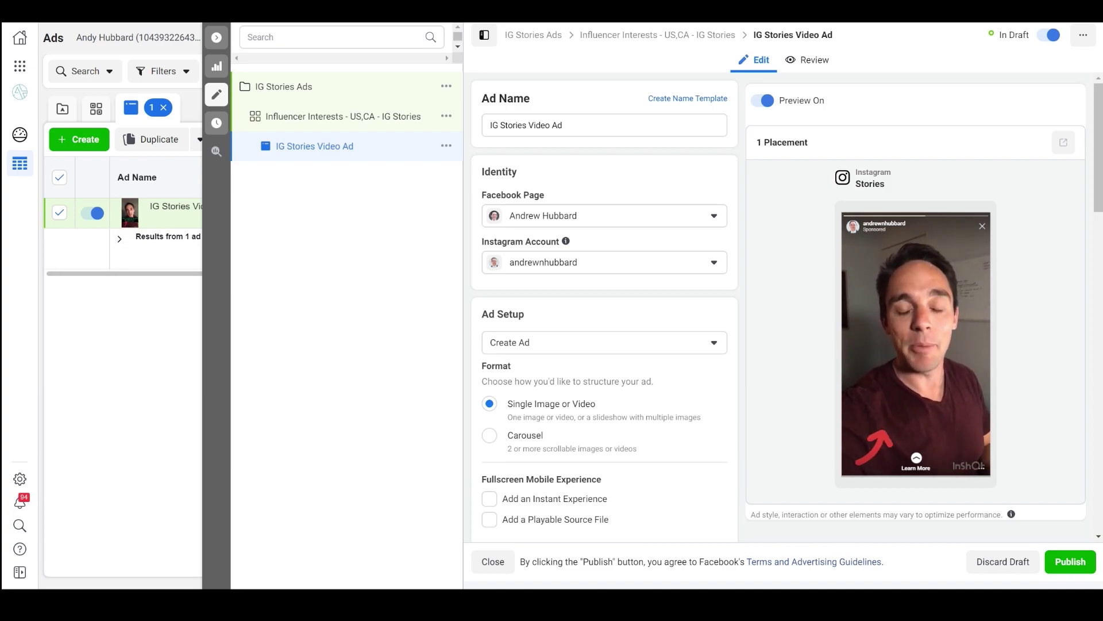
click(216, 37)
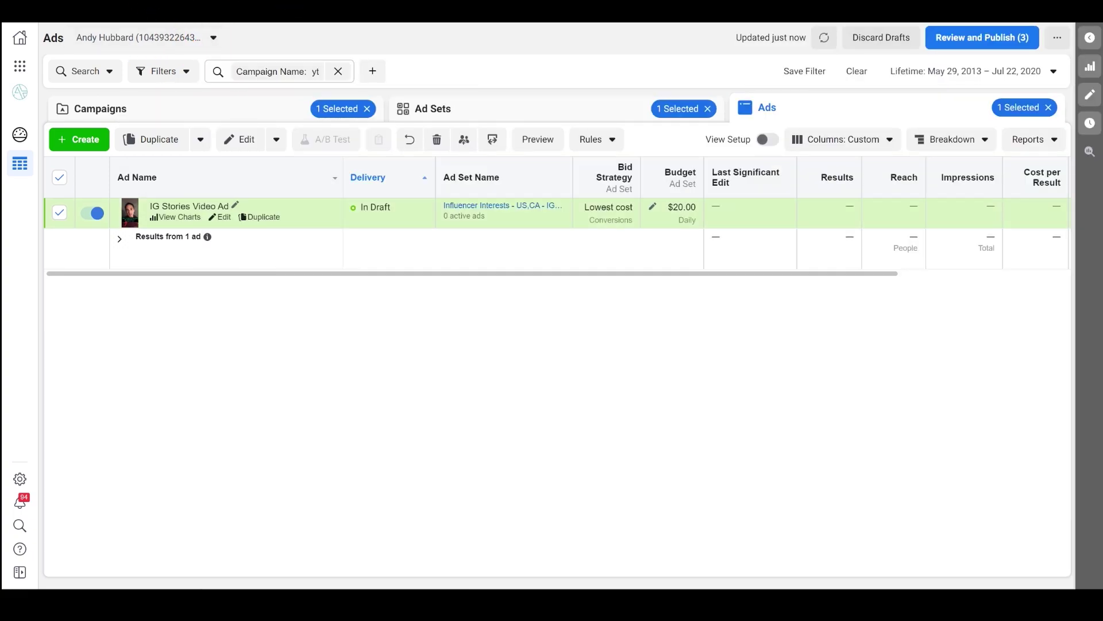
click(59, 212)
click(59, 212)
click(151, 139)
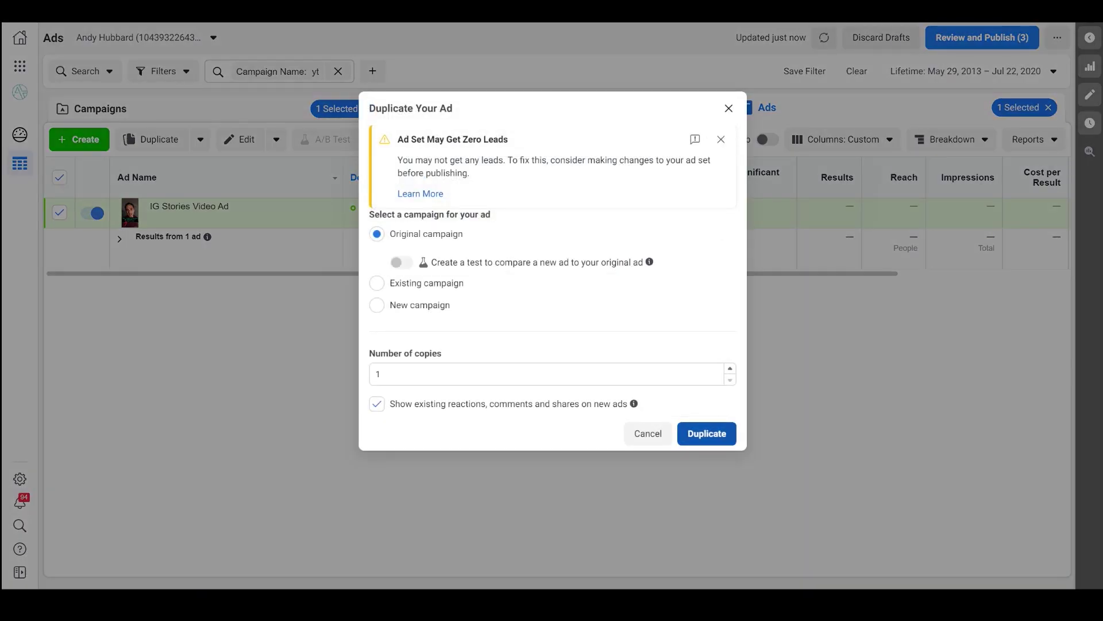
click(707, 434)
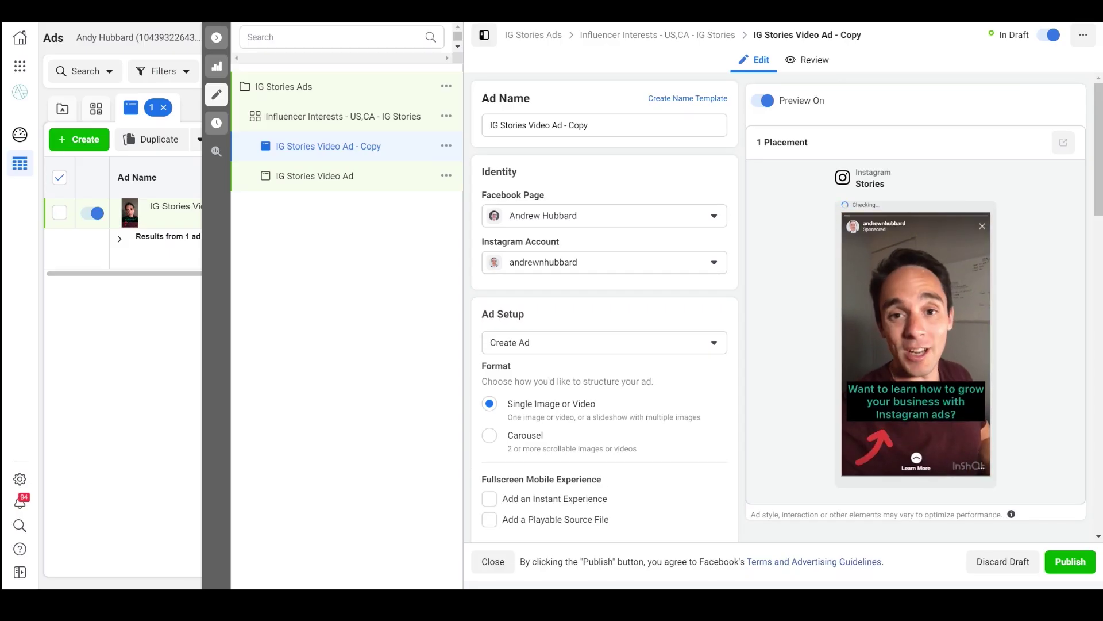
drag(528, 124, 588, 125)
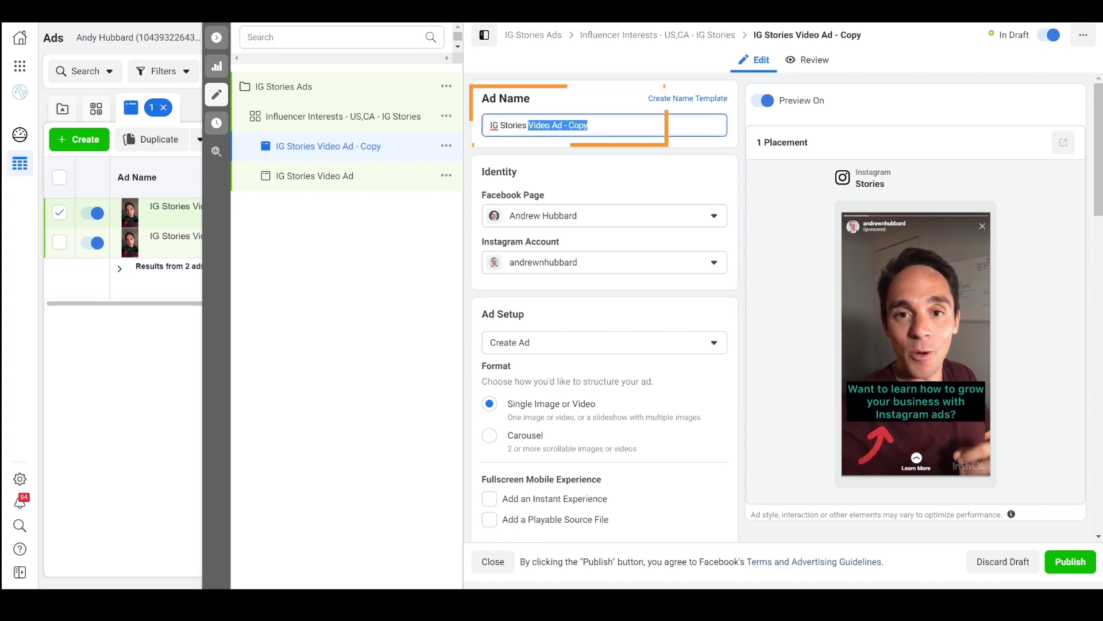
text(Image Ad)
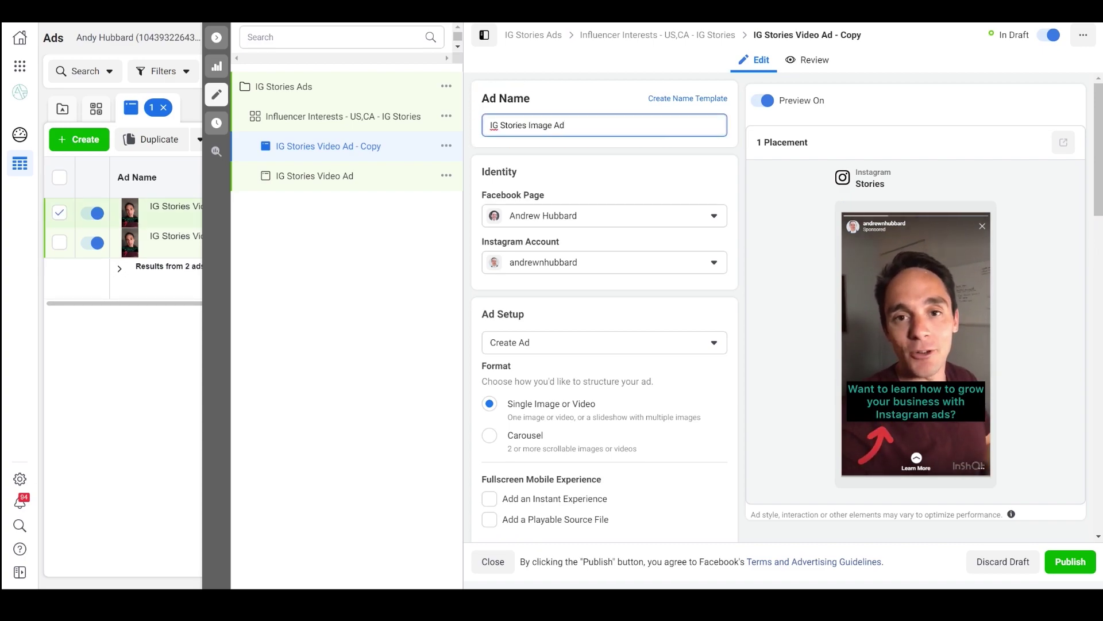
- Clear the video from the IG Stories Image Ad and add the 1080 × 1920 account image starting with 61A9B65E-7C as its media
scroll(604, 310, down, 1)
scroll(603, 310, down, 5)
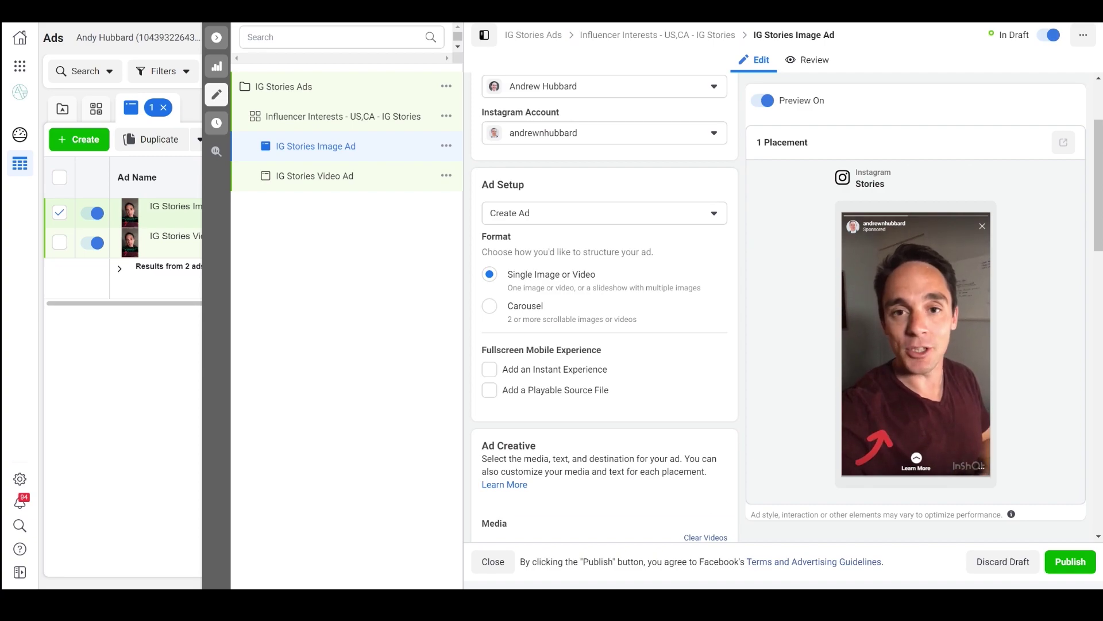
click(705, 214)
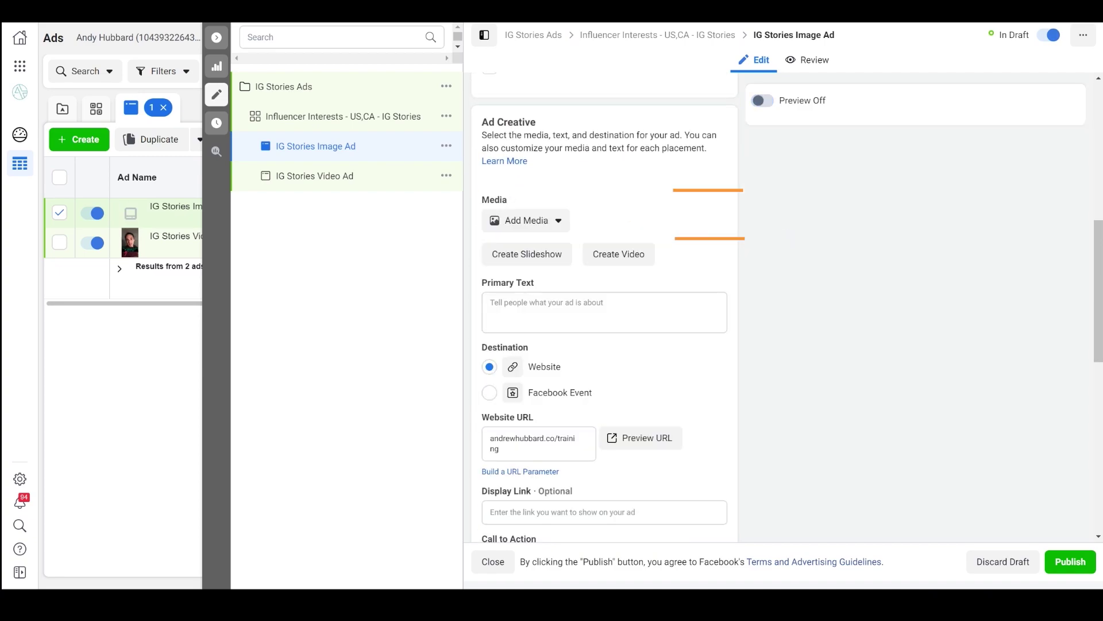
click(526, 262)
click(529, 291)
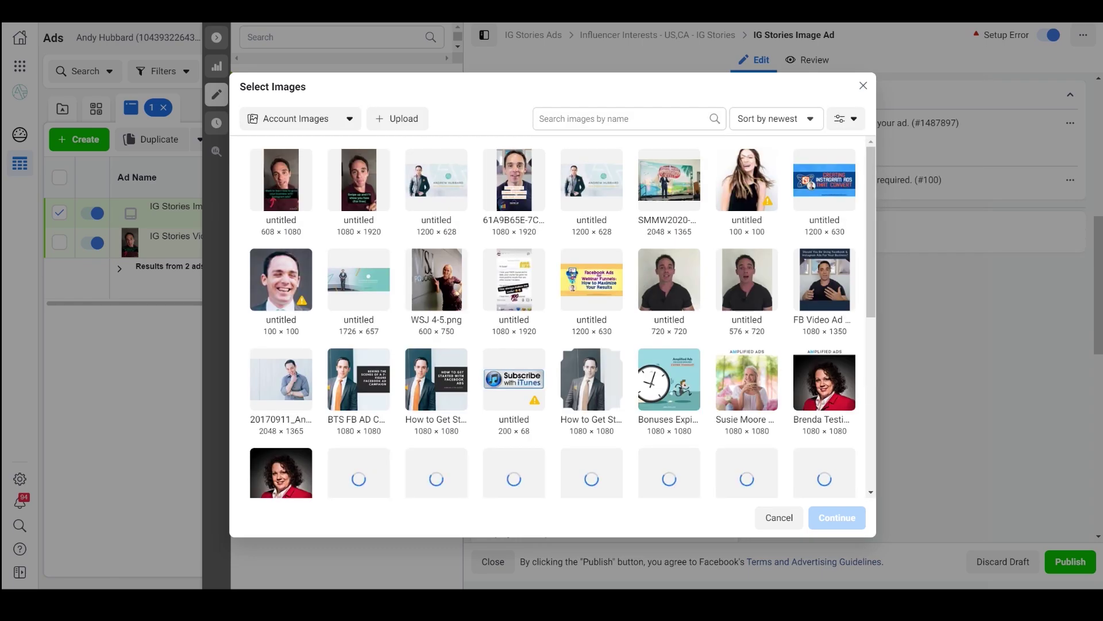
click(513, 183)
click(838, 517)
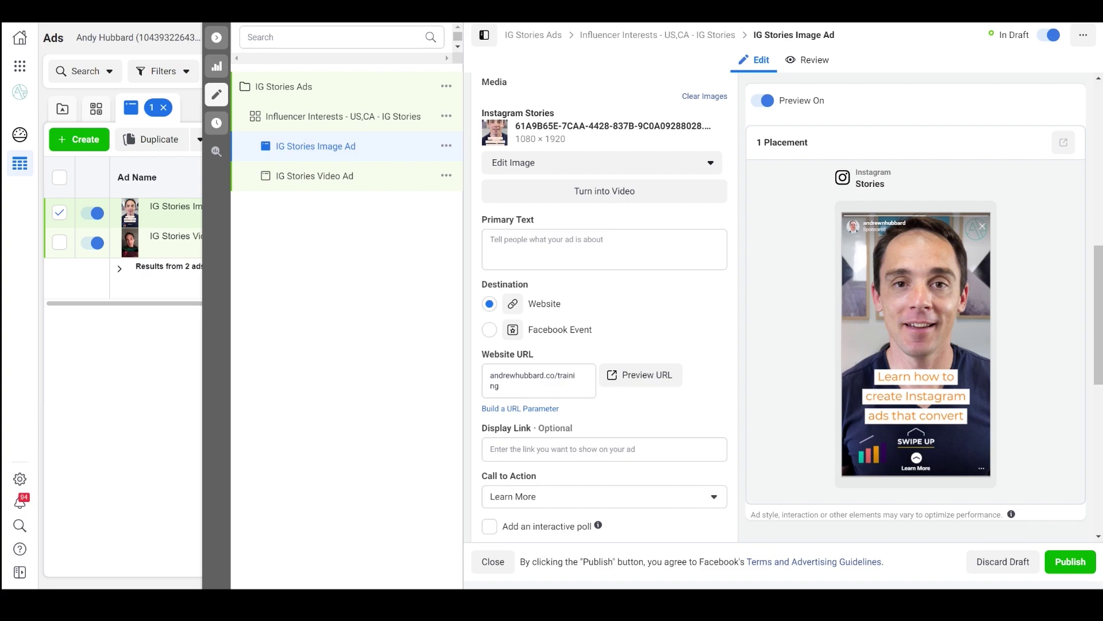
- Review the rest of the IG Stories Image Ad's settings, from destination and call to action down to languages and tracking
scroll(603, 304, down, 3)
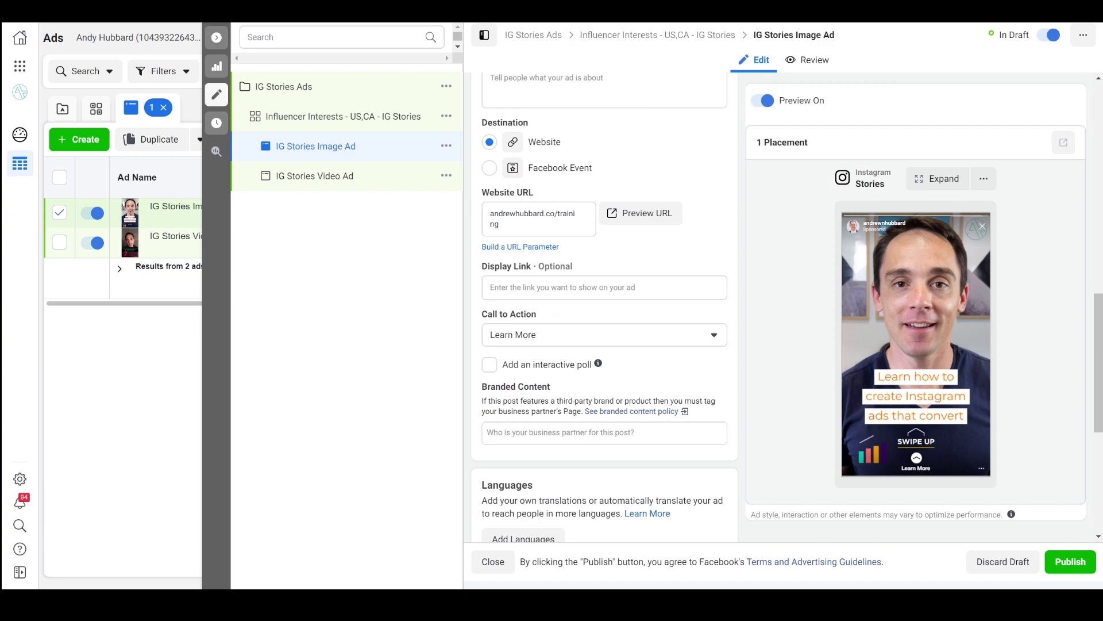
scroll(603, 305, down, 1)
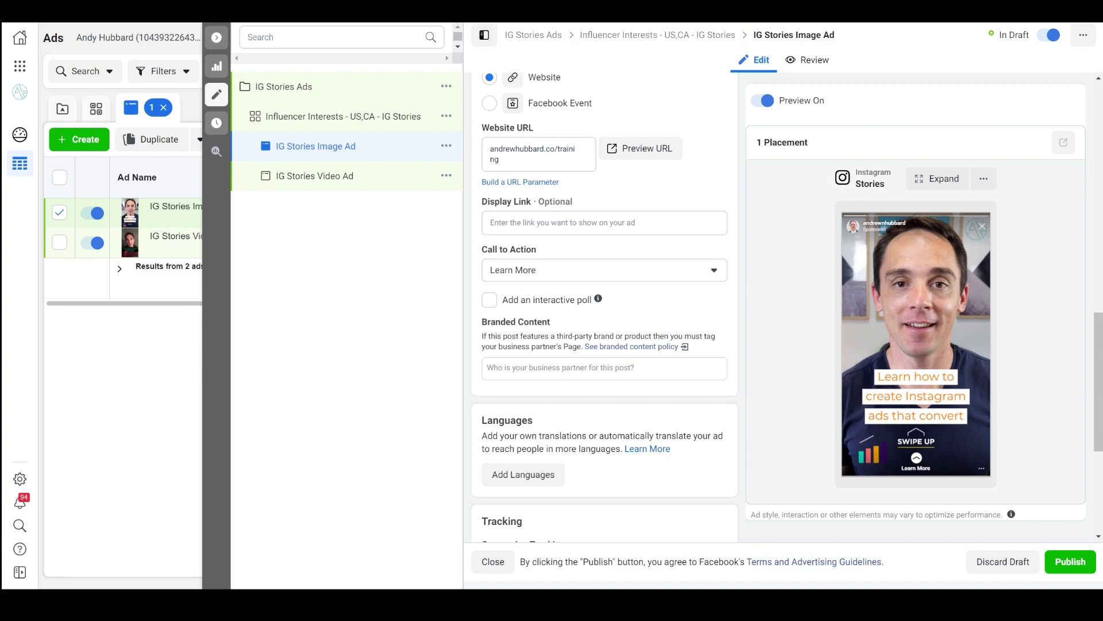
scroll(604, 311, up, 1)
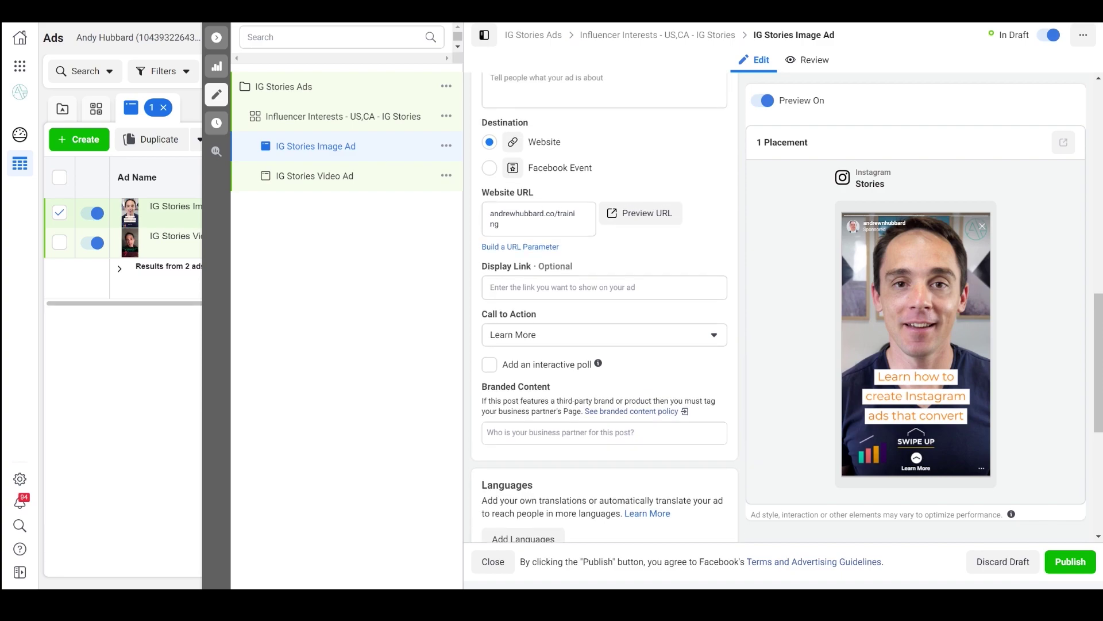
scroll(605, 310, down, 2)
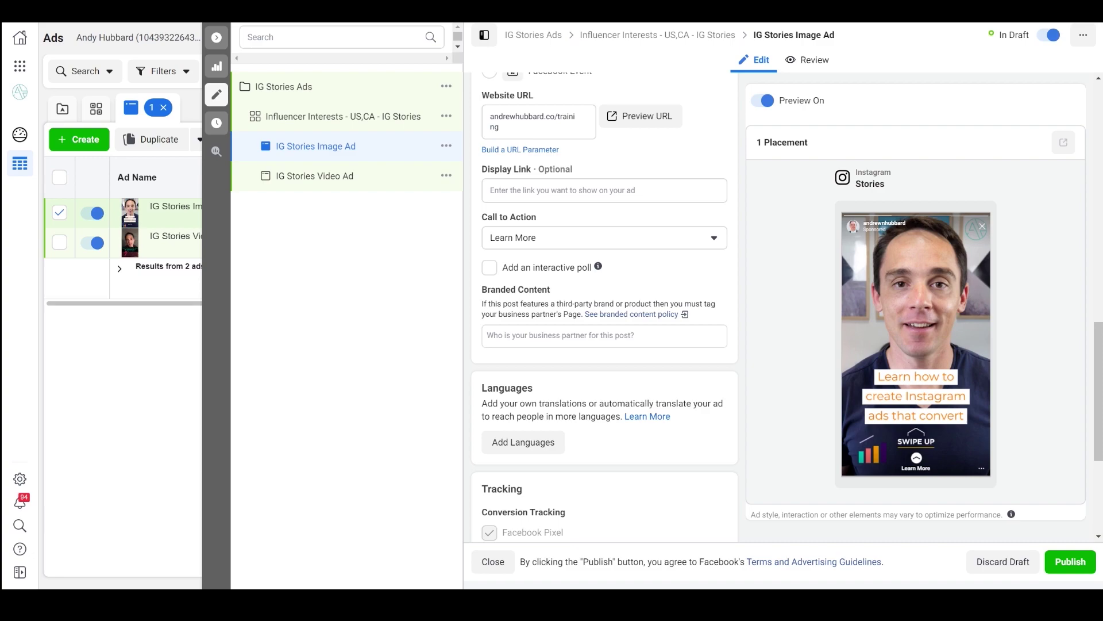
scroll(604, 304, up, 2)
scroll(604, 305, down, 3)
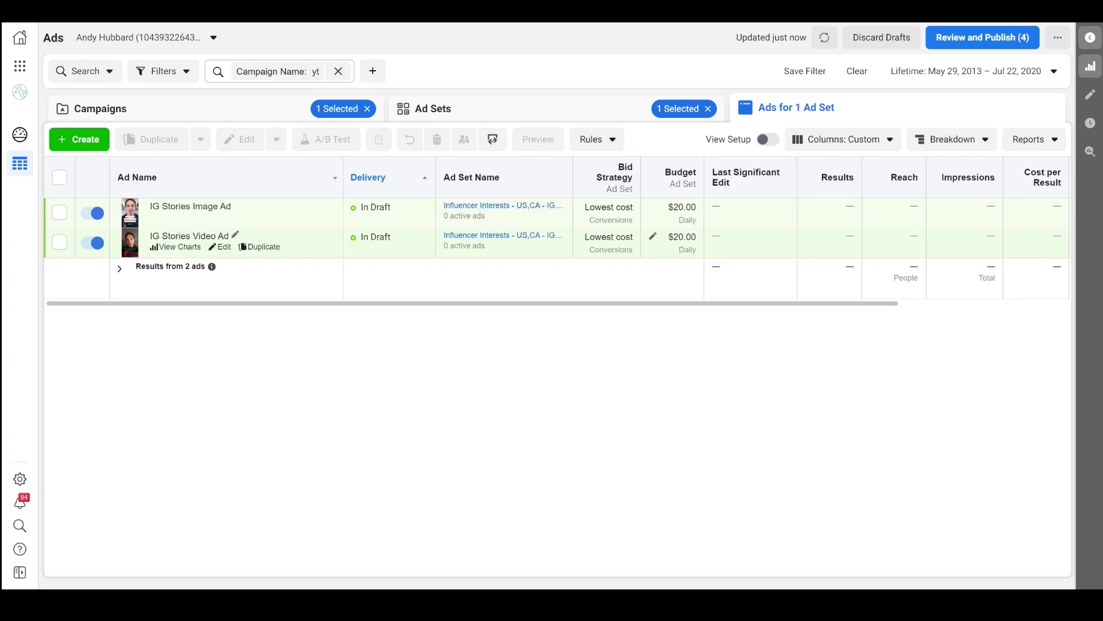
- Duplicate the IG Stories Video Ad once within its original campaign and rename the copy IG Stories Carousel Video Ad
click(59, 242)
click(152, 139)
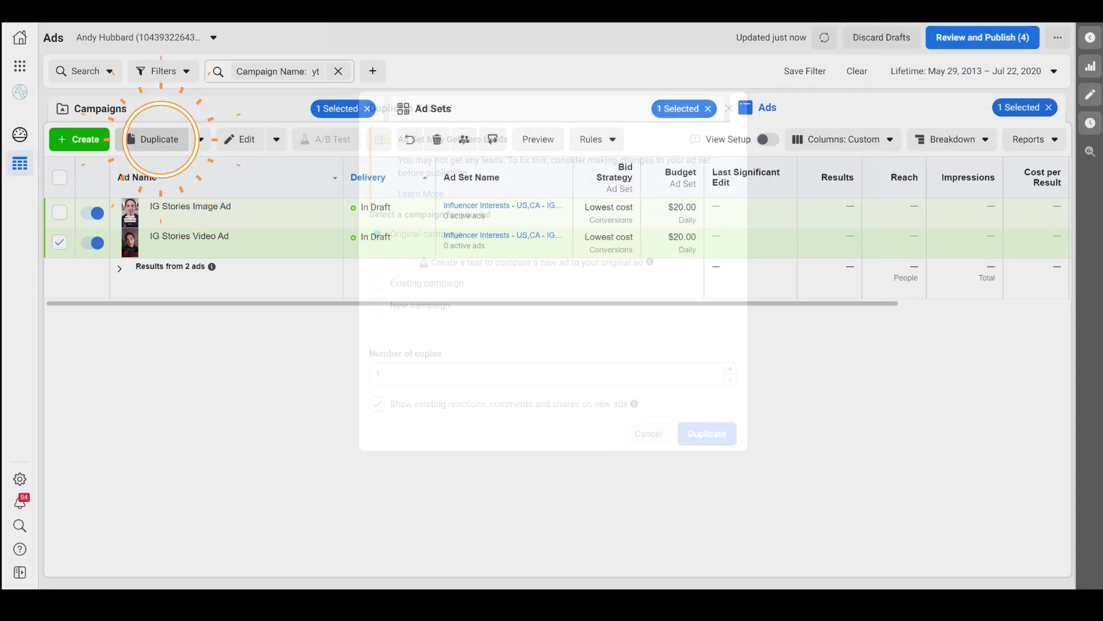
click(707, 433)
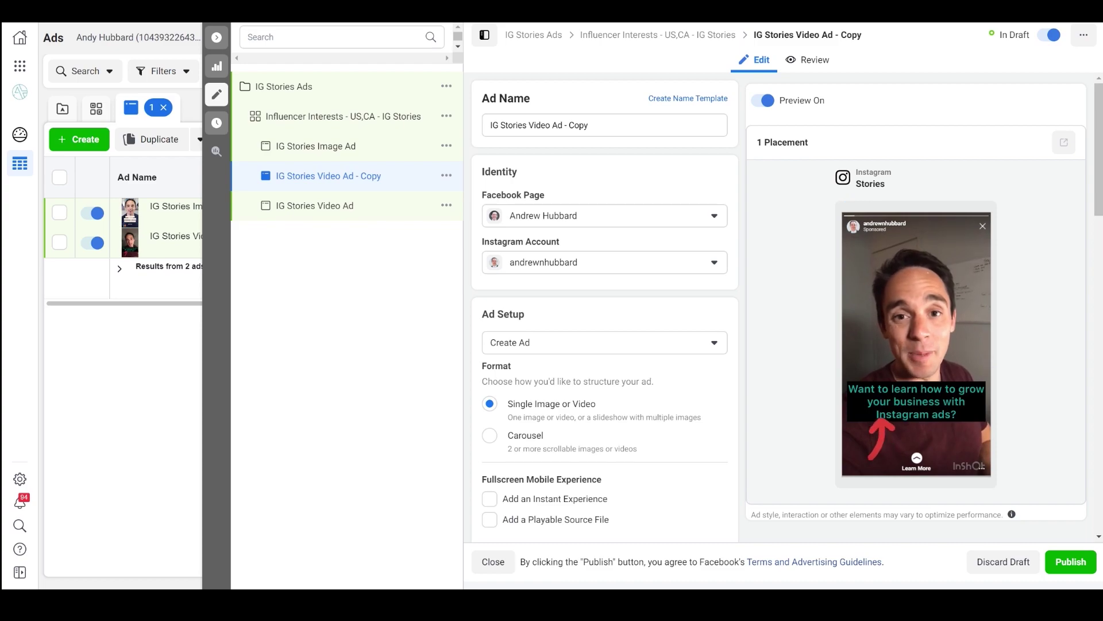
key(BackSpace)
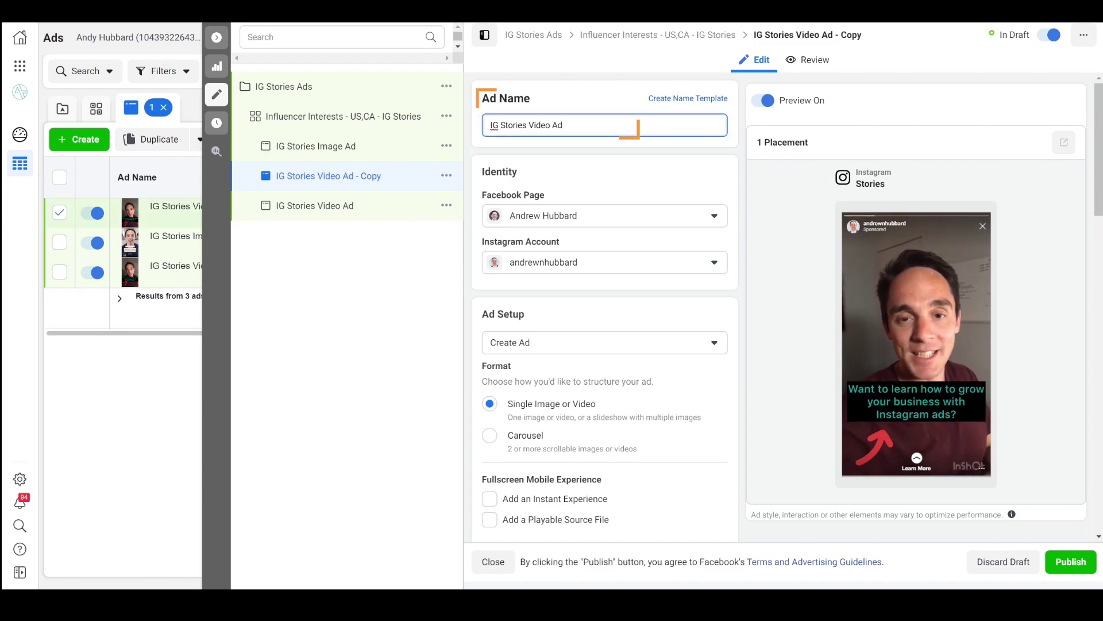
double_click(513, 125)
key(Right)
text(Carousel)
key(Tab)
- Change the format of the IG Stories Carousel Video Ad to Carousel
scroll(605, 310, down, 7)
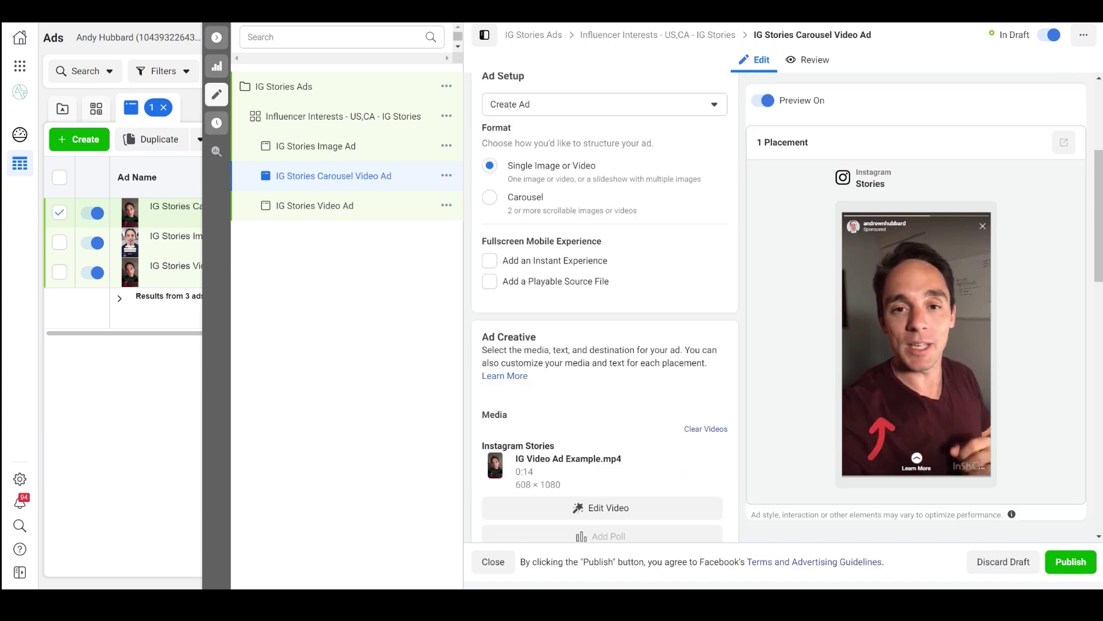
scroll(604, 310, up, 4)
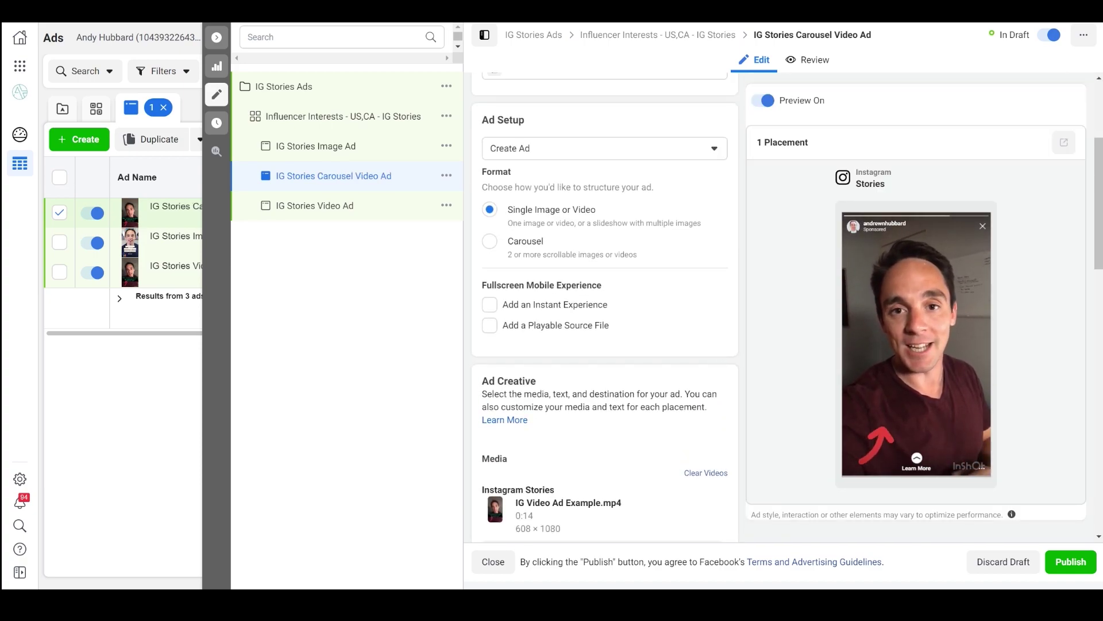
drag(654, 187, 487, 186)
click(488, 187)
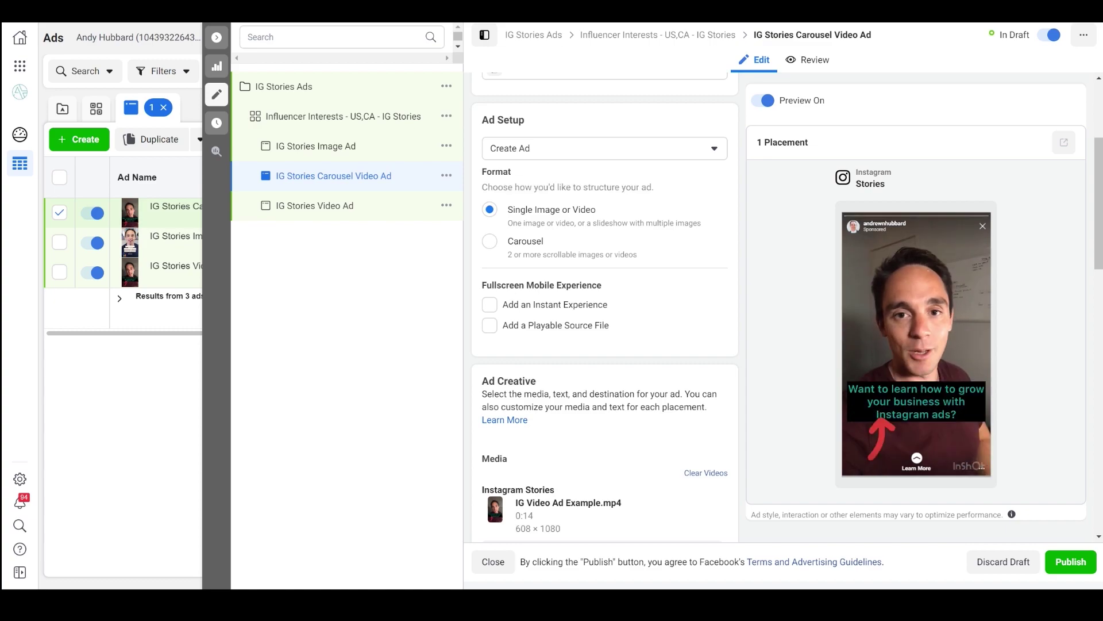
click(489, 241)
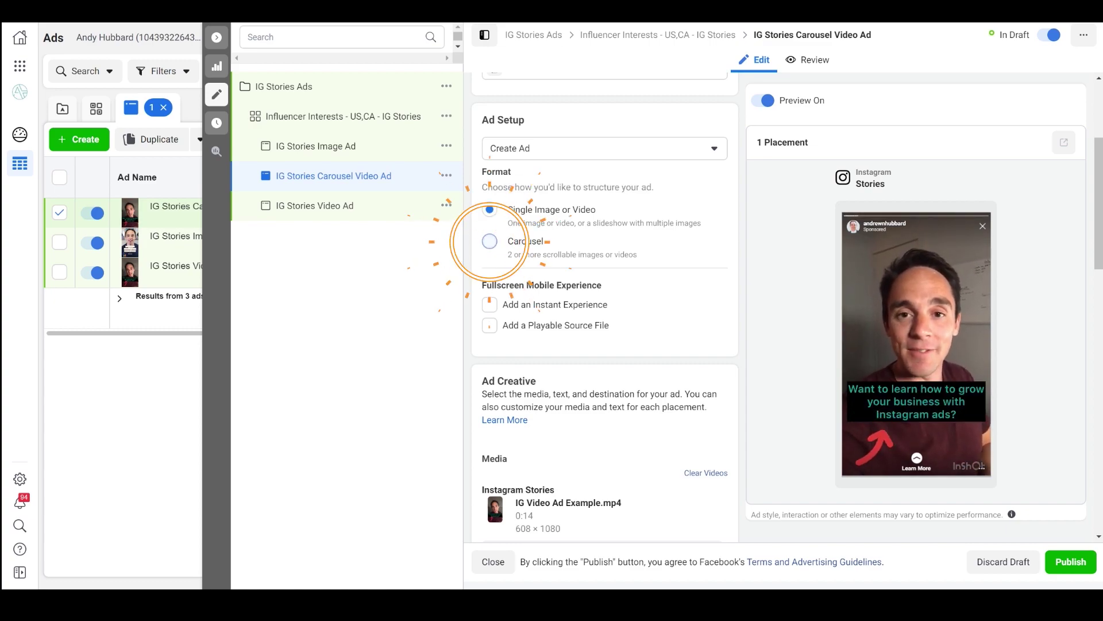
- Go through the three empty carousel cards and remove the third one
scroll(605, 310, down, 4)
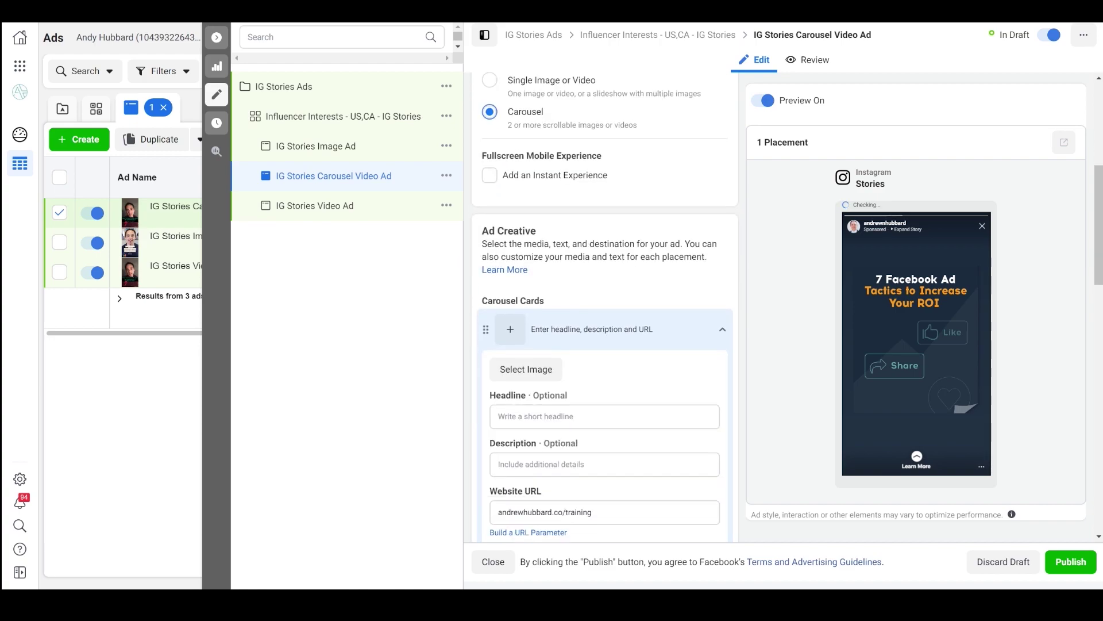
scroll(604, 310, down, 2)
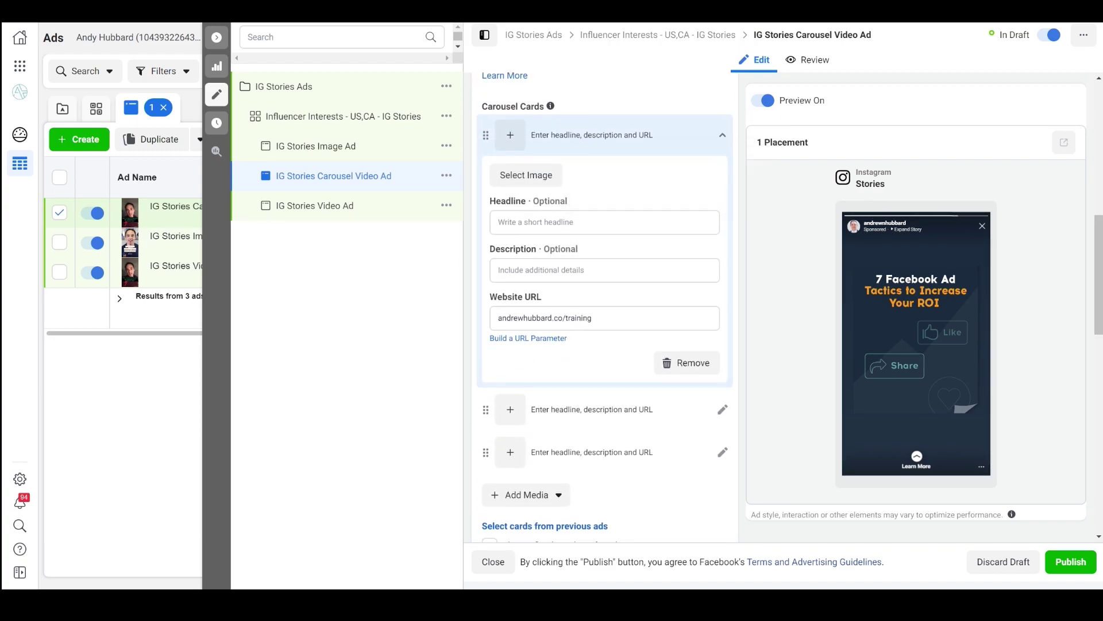
click(722, 135)
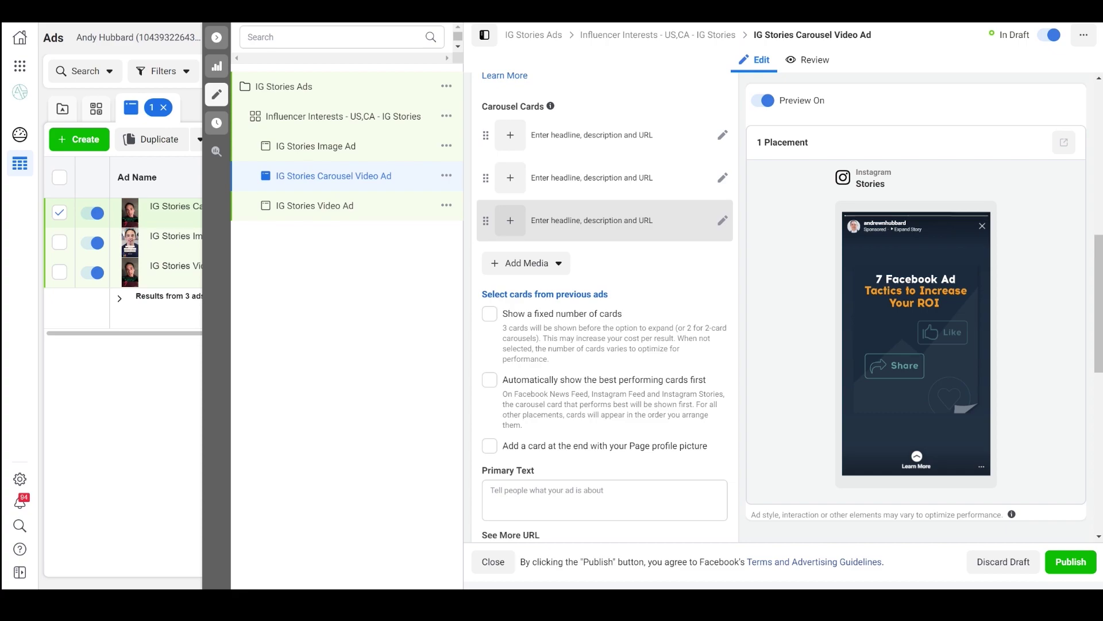
click(722, 135)
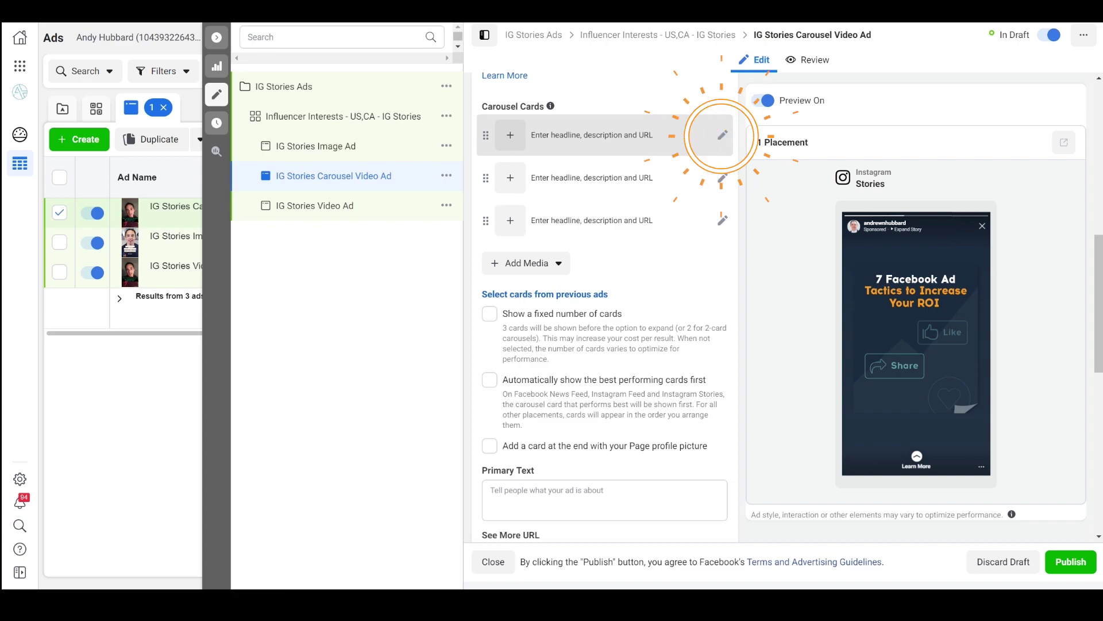
click(526, 175)
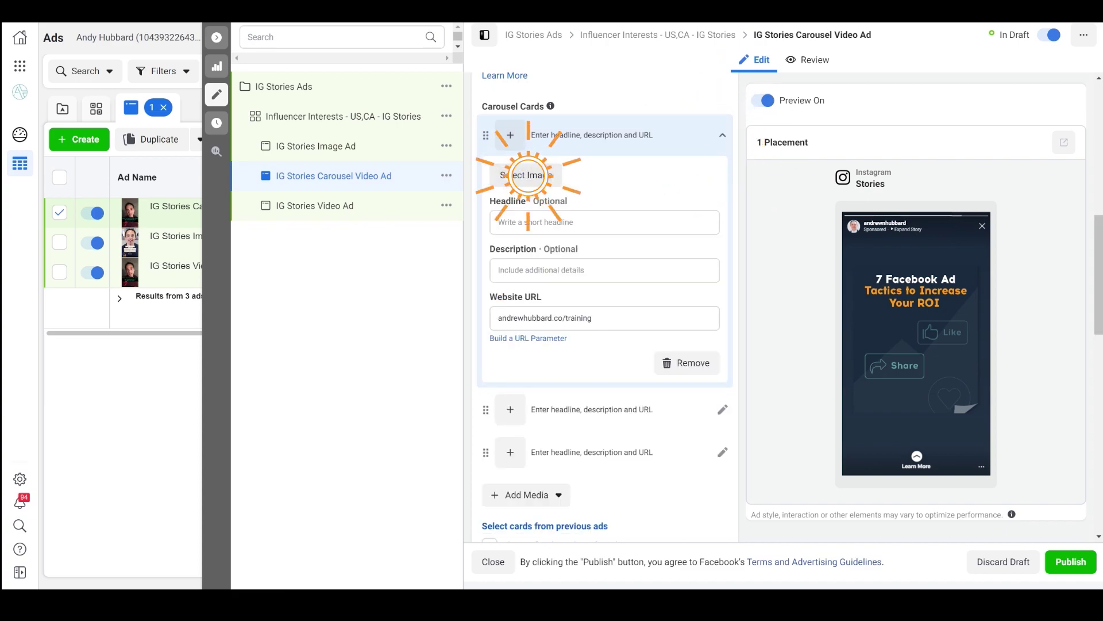
click(722, 409)
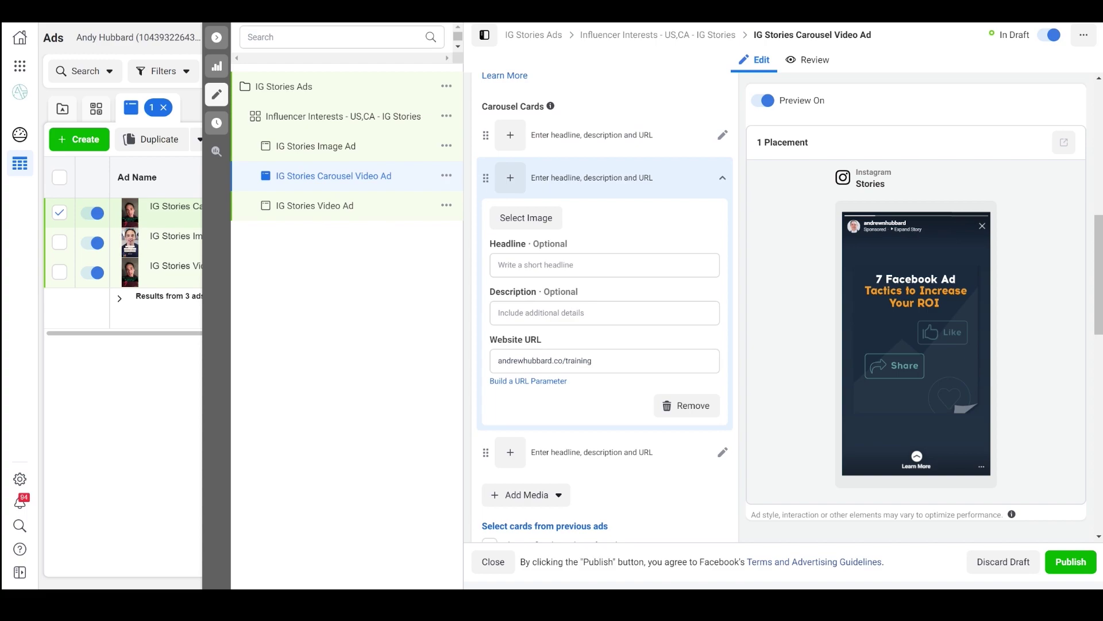
click(715, 388)
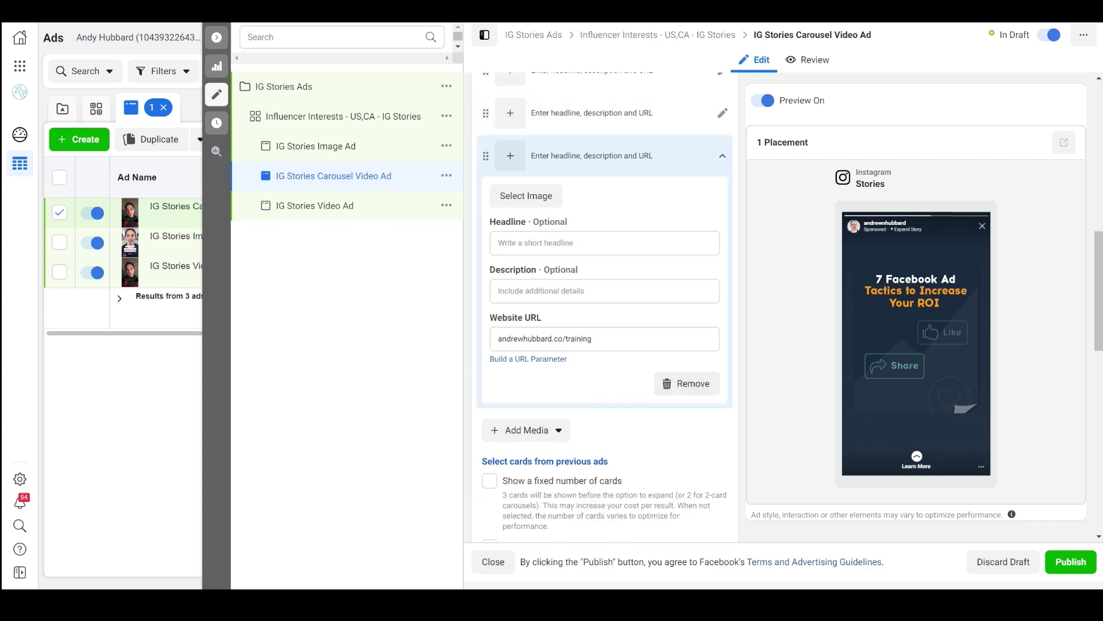
click(686, 383)
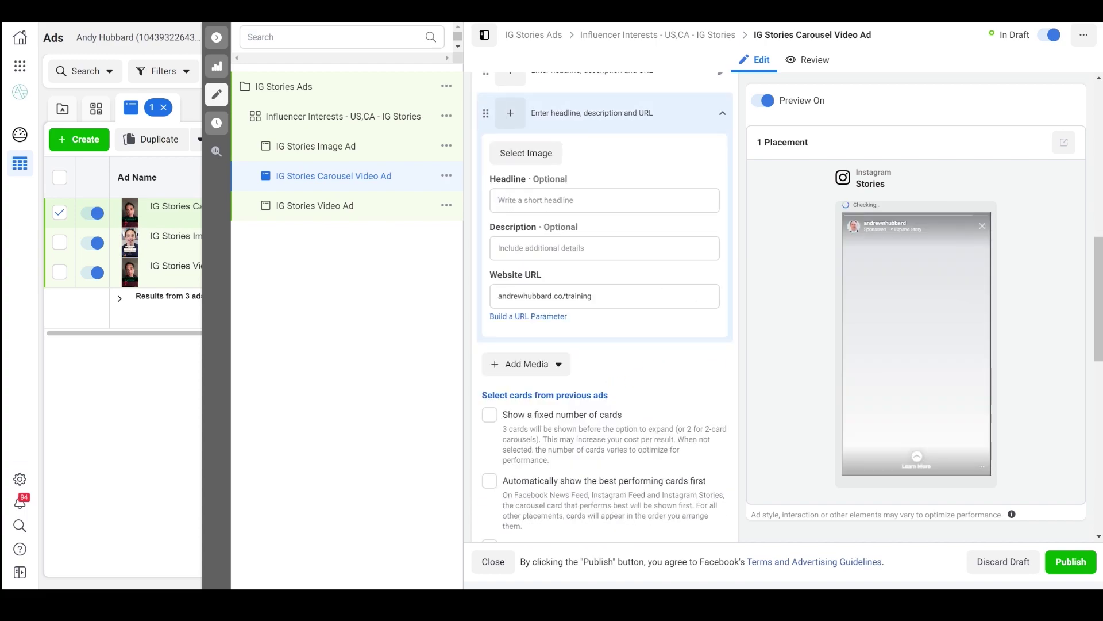
click(722, 178)
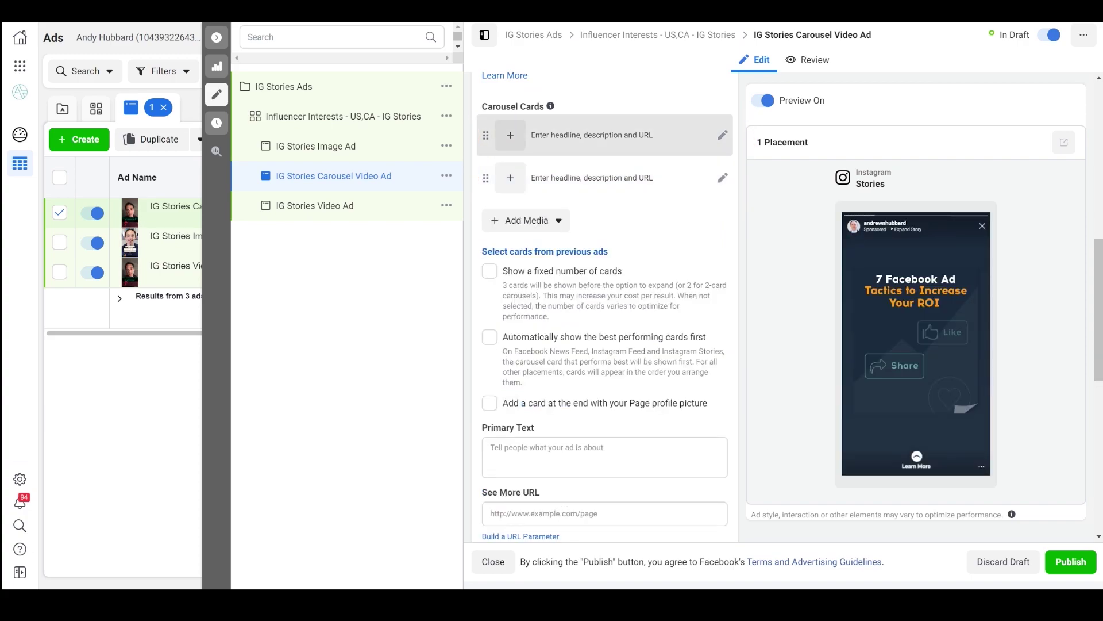
click(723, 178)
click(722, 178)
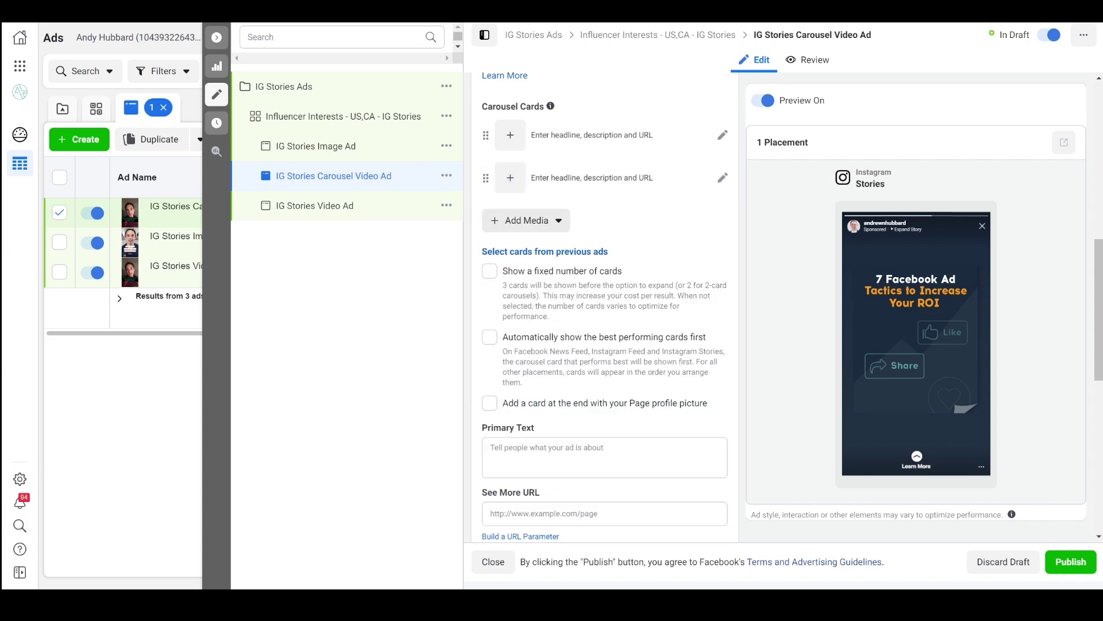
- Add a video card after the two empty cards in the carousel
click(526, 220)
click(526, 220)
click(530, 217)
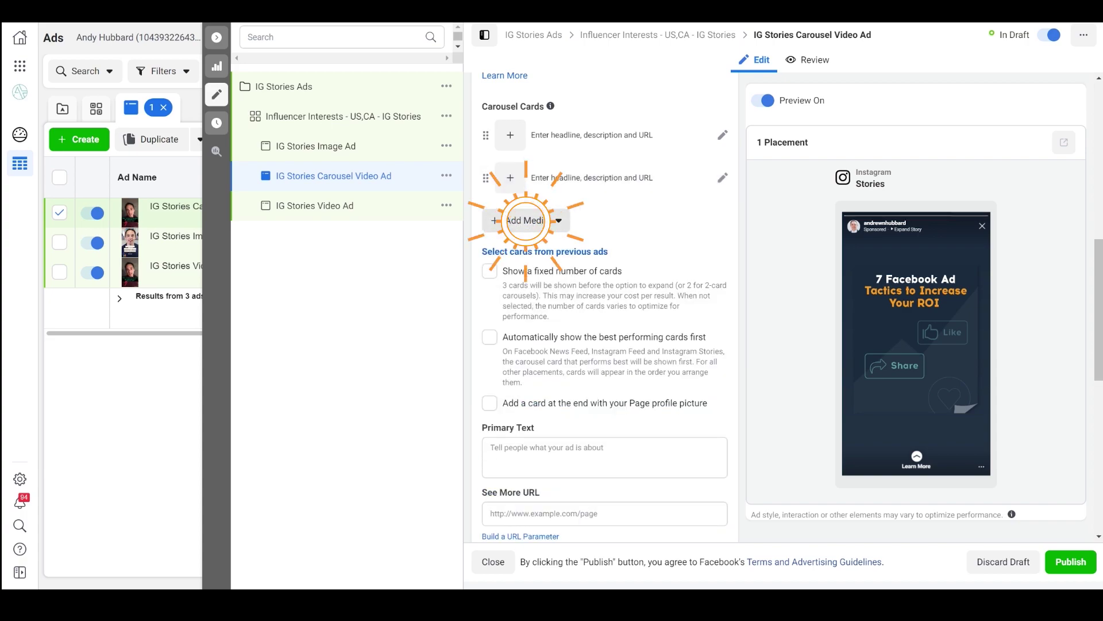
click(525, 220)
scroll(603, 288, up, 1)
click(526, 283)
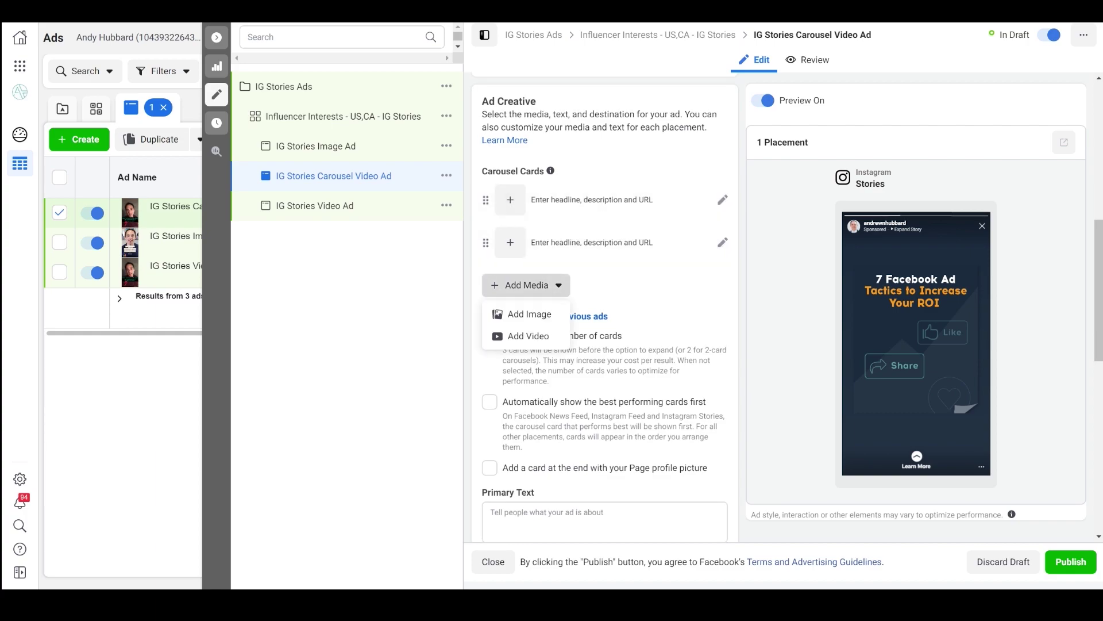
click(523, 333)
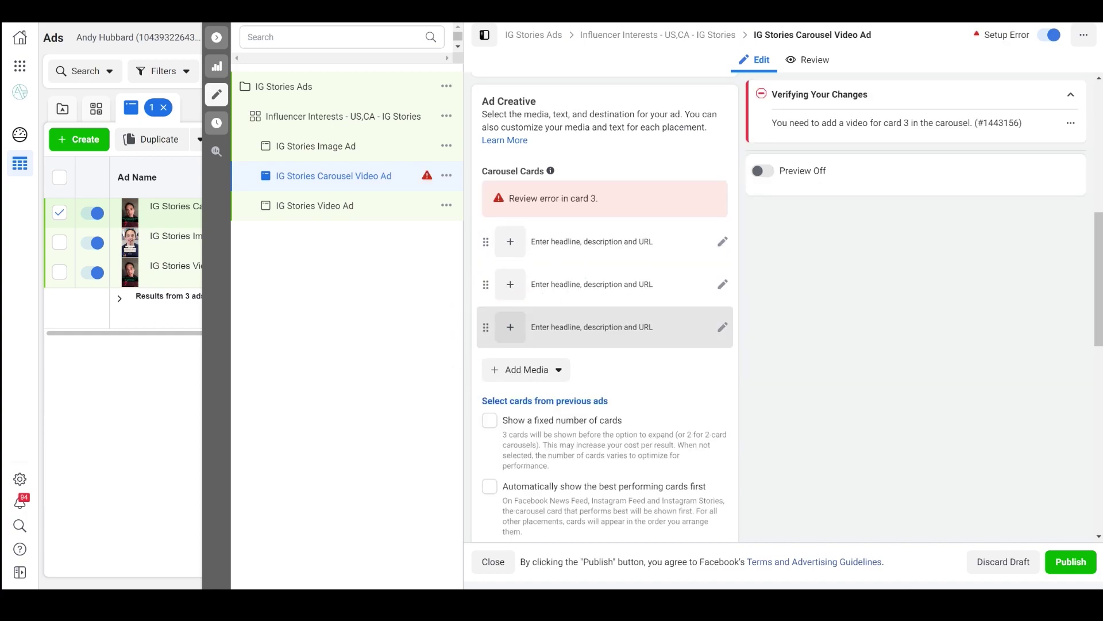
- Assign the account video P1.mp4 to the new third carousel card
click(605, 327)
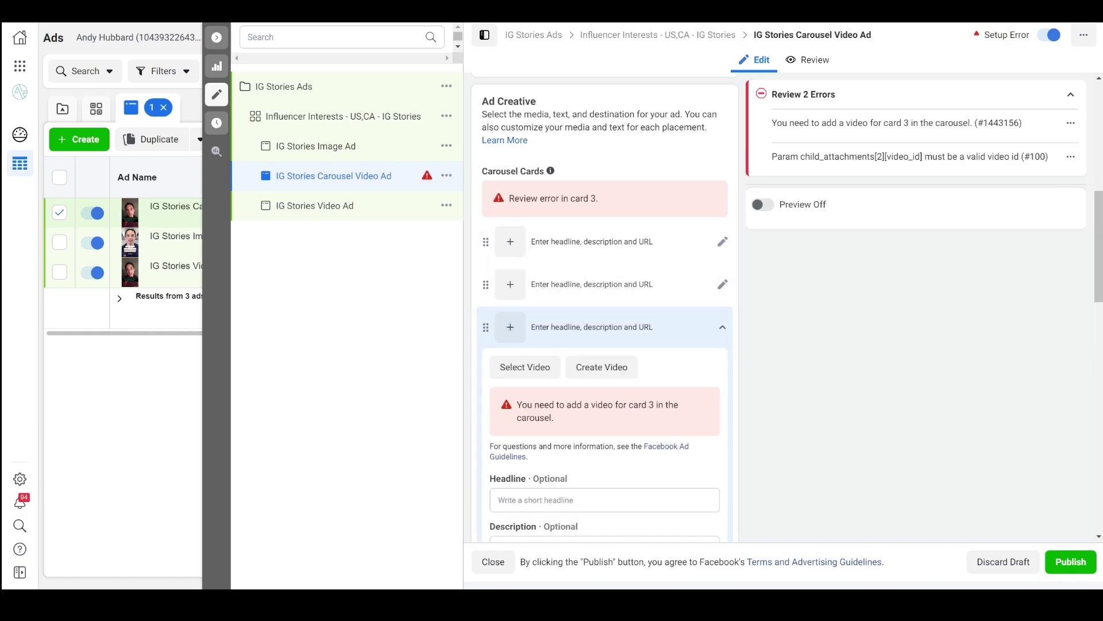
scroll(604, 327, down, 1)
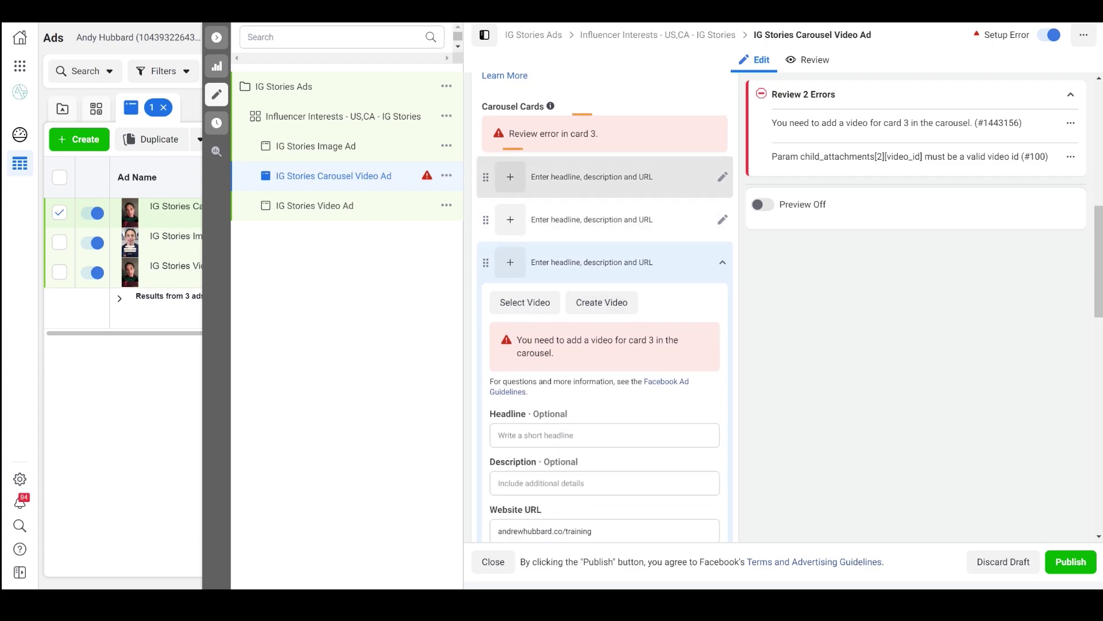
scroll(603, 161, down, 1)
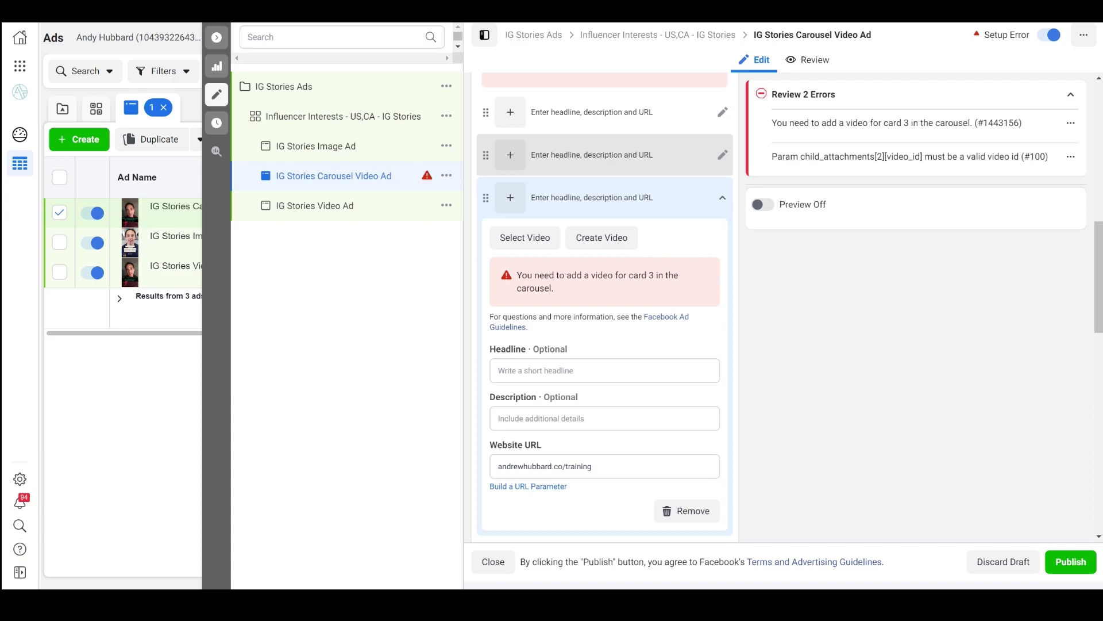
click(524, 237)
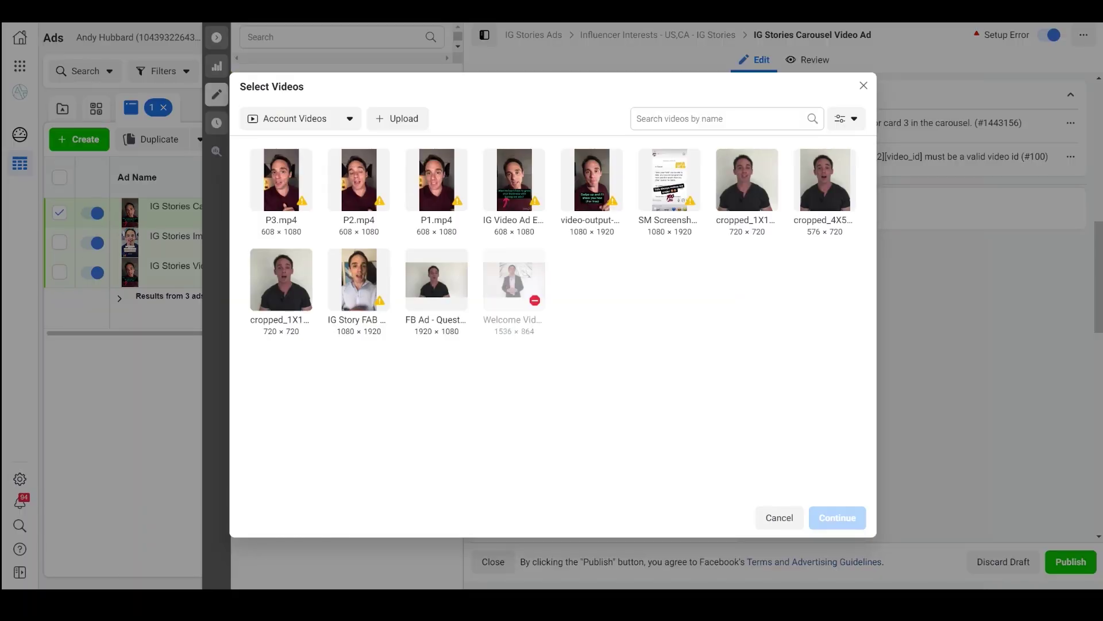
click(436, 180)
click(837, 517)
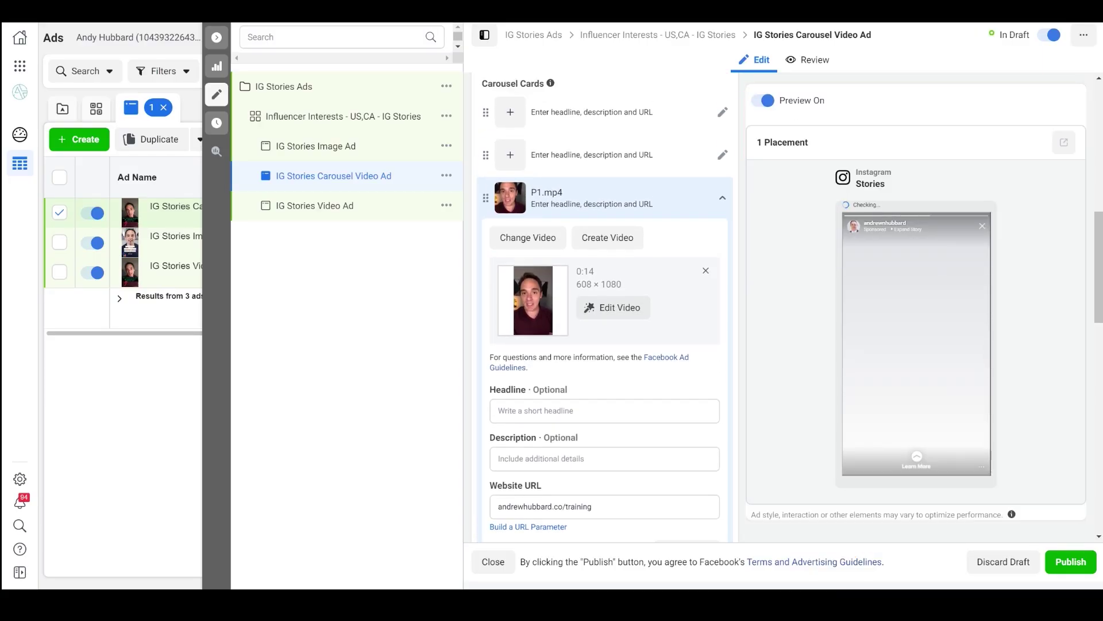
- Add a fourth carousel card for video and assign the account video P2.mp4 to it
click(526, 240)
click(511, 291)
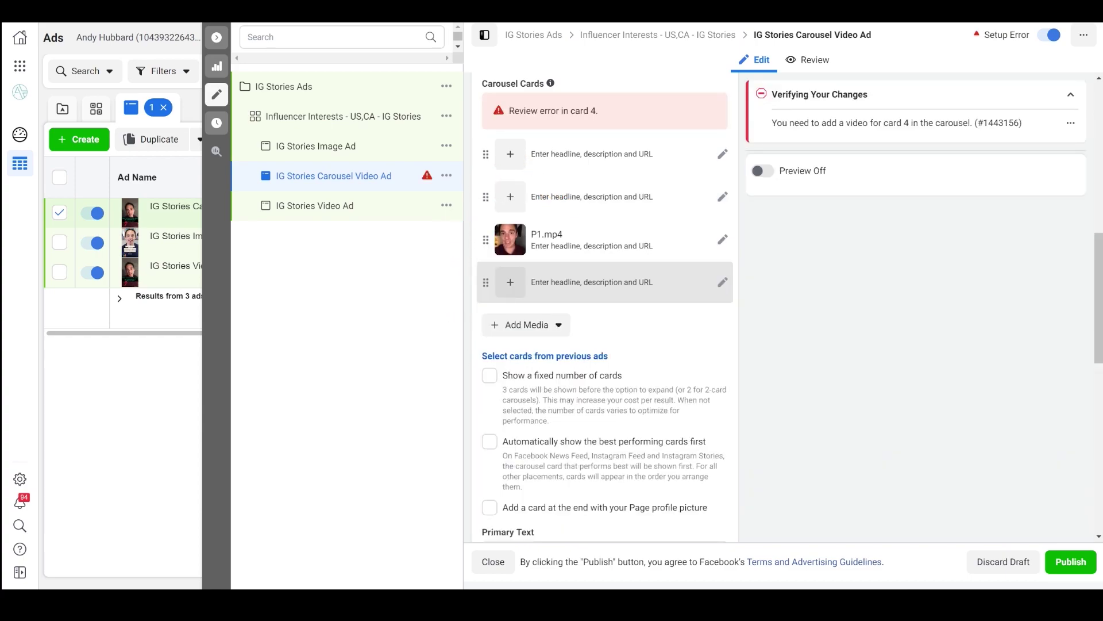
click(511, 283)
click(511, 282)
click(511, 282)
click(525, 322)
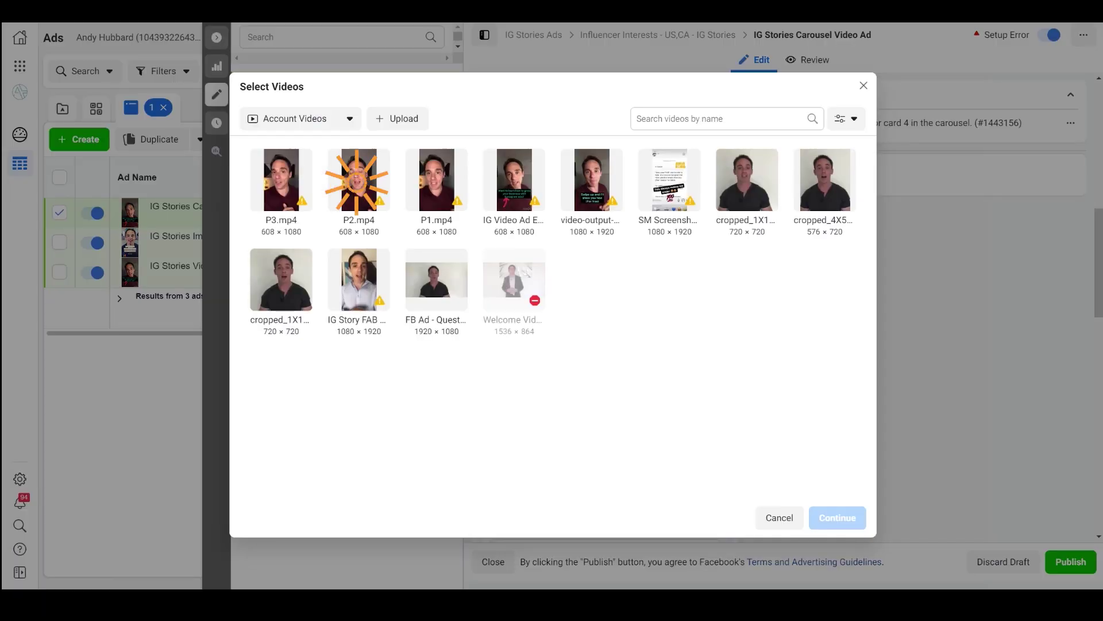
click(359, 179)
click(837, 517)
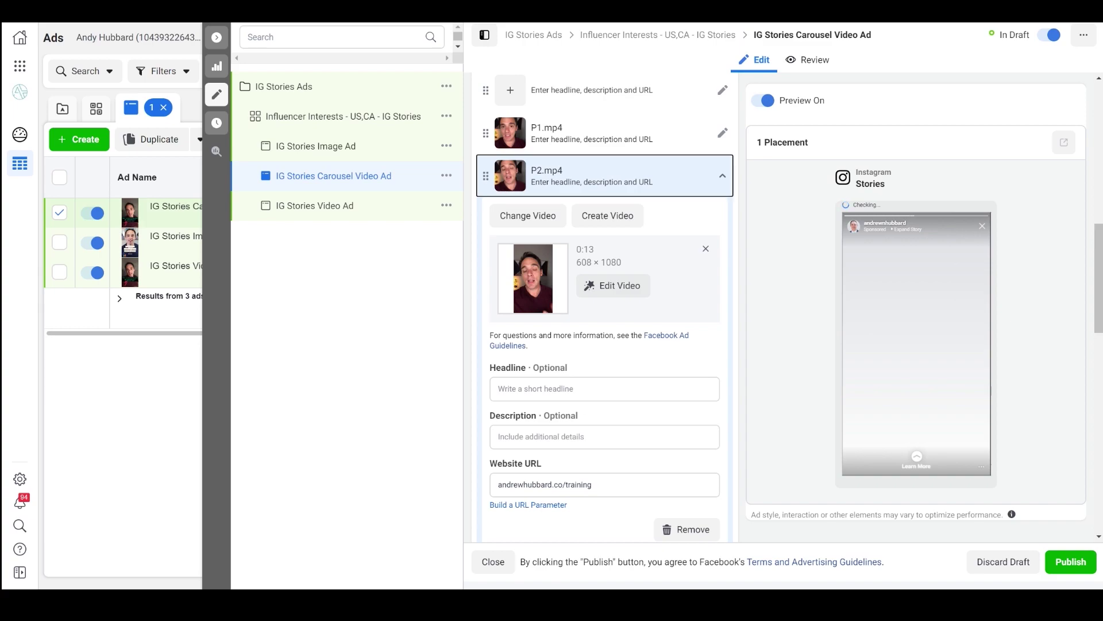
- Add a fifth carousel card for video and assign the account video P3.mp4 to it
click(546, 175)
click(527, 218)
click(526, 269)
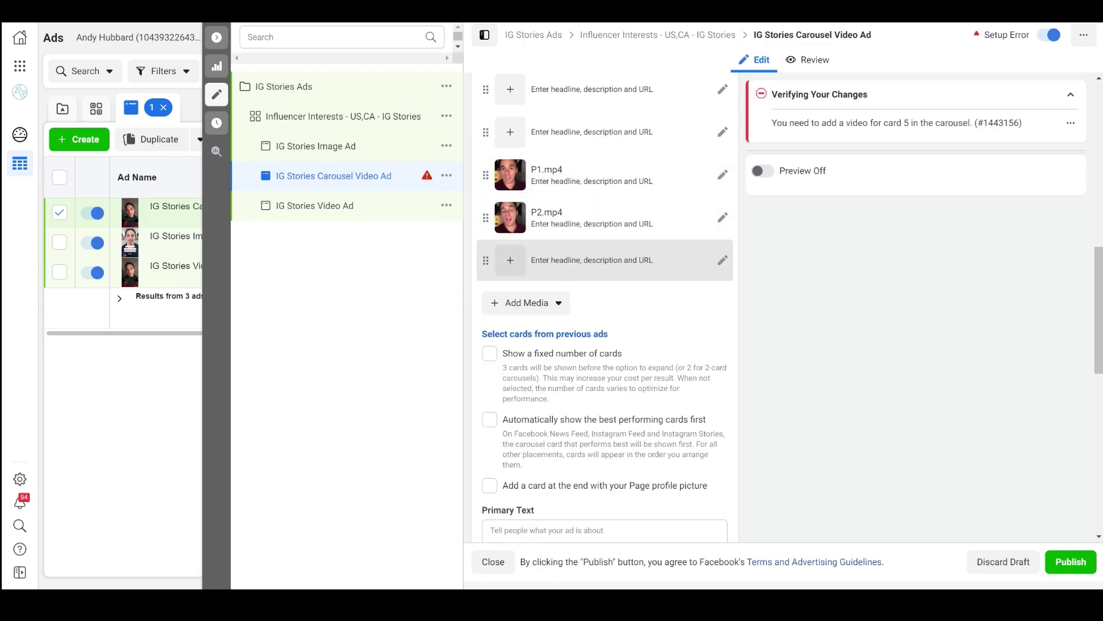
click(592, 260)
click(525, 300)
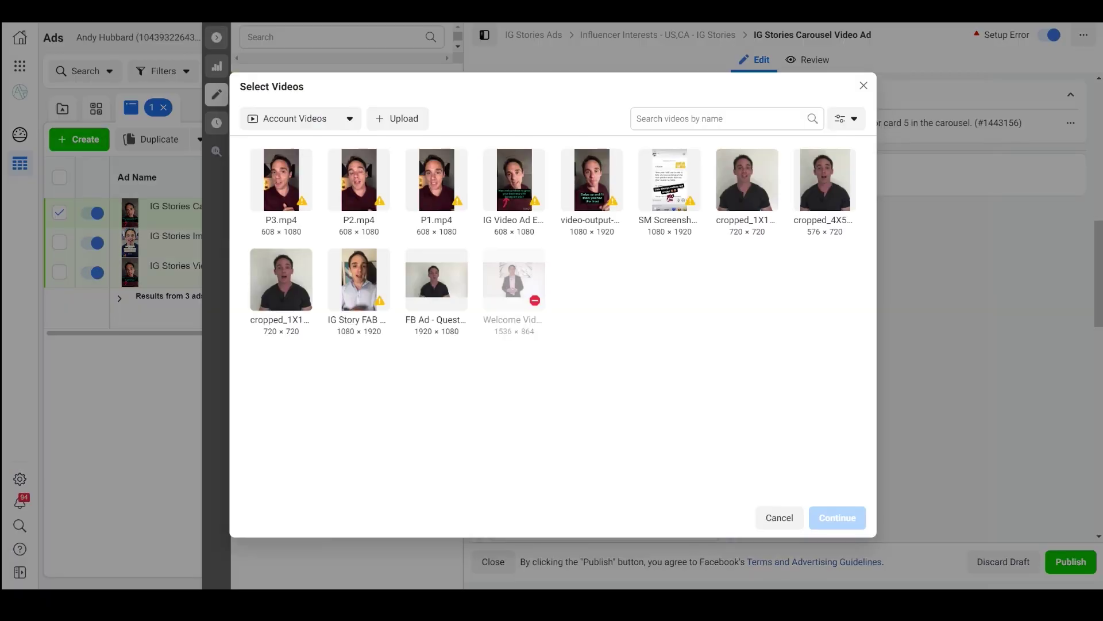
click(280, 180)
click(837, 517)
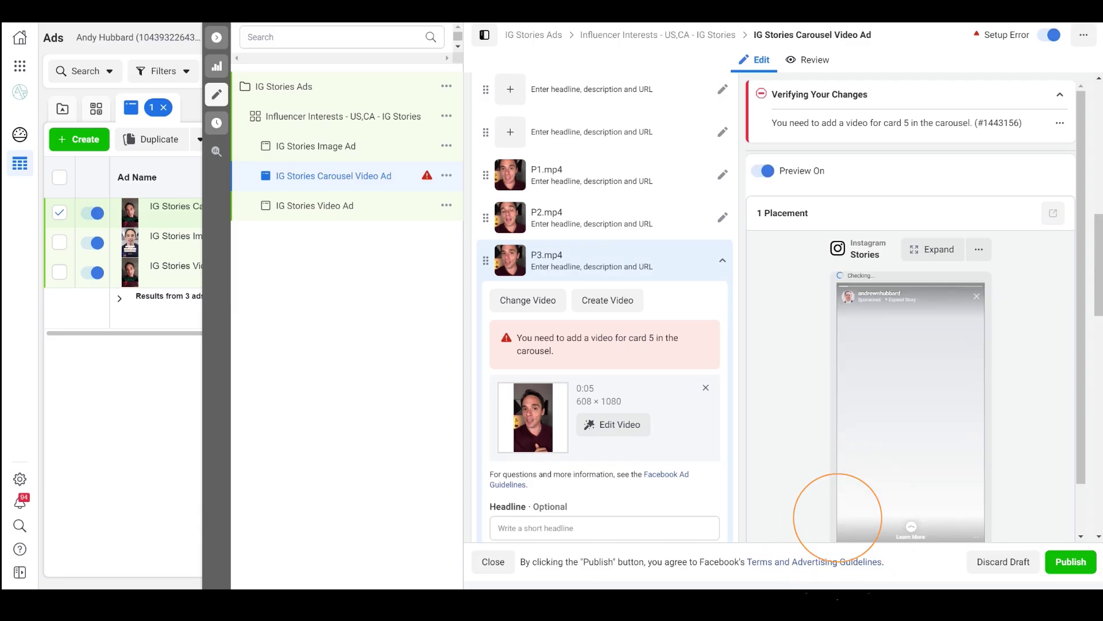
- Remove the two empty cards ahead of P1.mp4 from the carousel
click(603, 197)
click(687, 421)
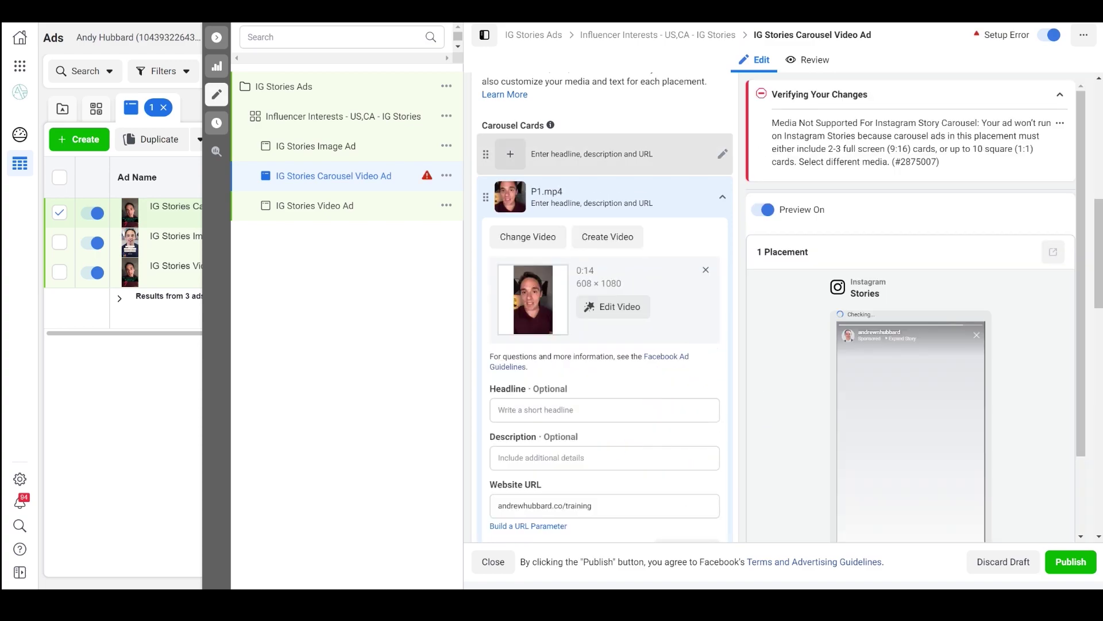
click(603, 154)
click(687, 381)
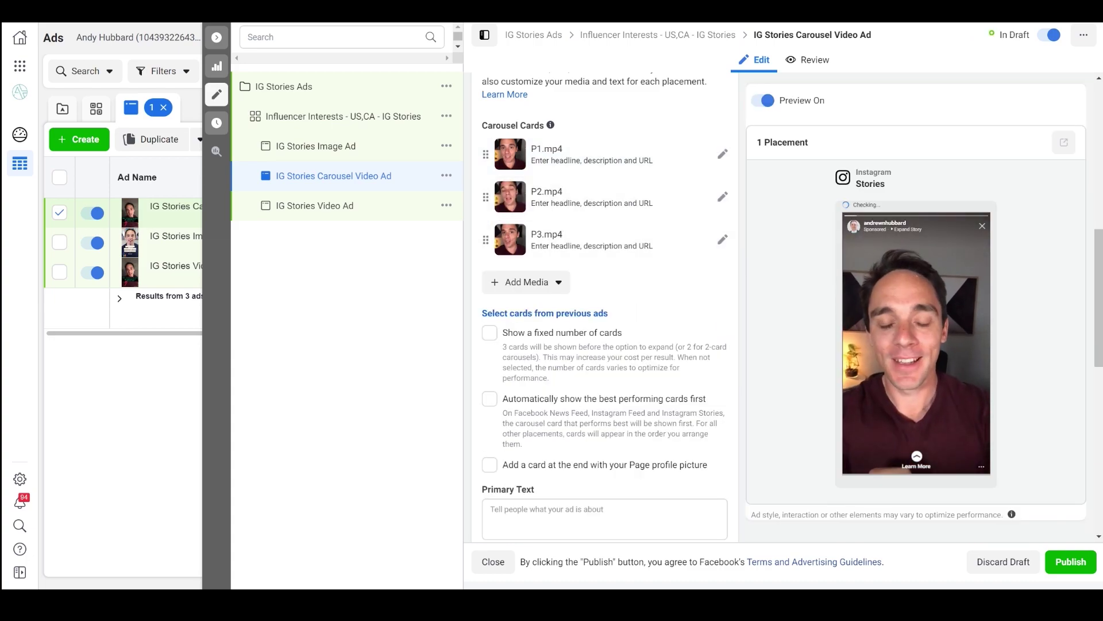
- Check the website URL of each of the three video cards, P1.mp4, P2.mp4 and P3.mp4
scroll(603, 258, up, 1)
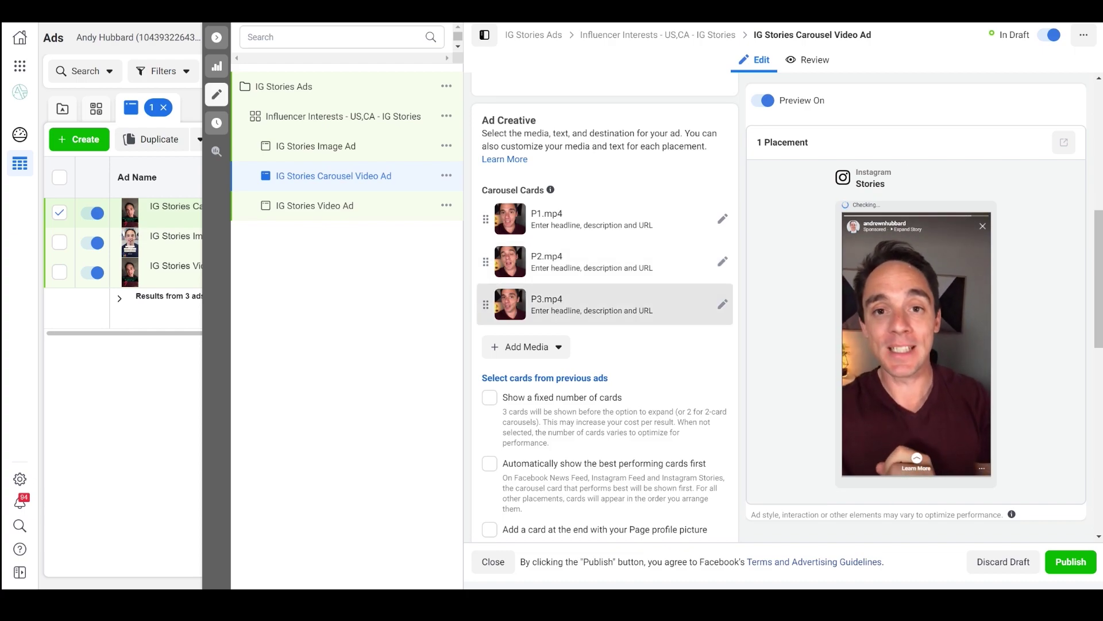
click(722, 219)
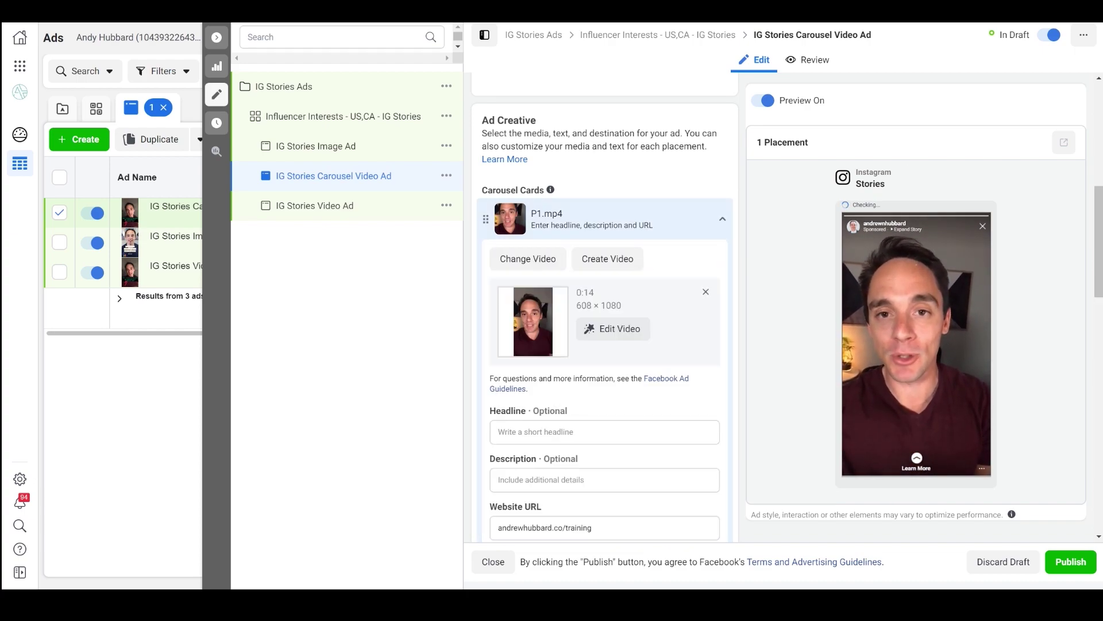
scroll(604, 322, down, 2)
click(632, 398)
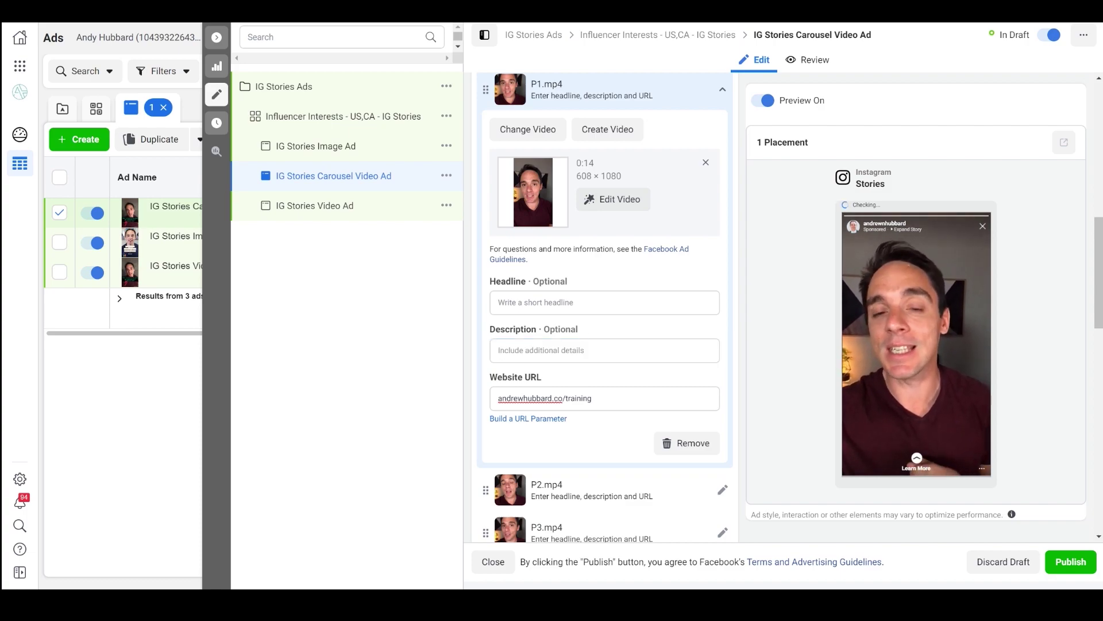
scroll(604, 307, down, 3)
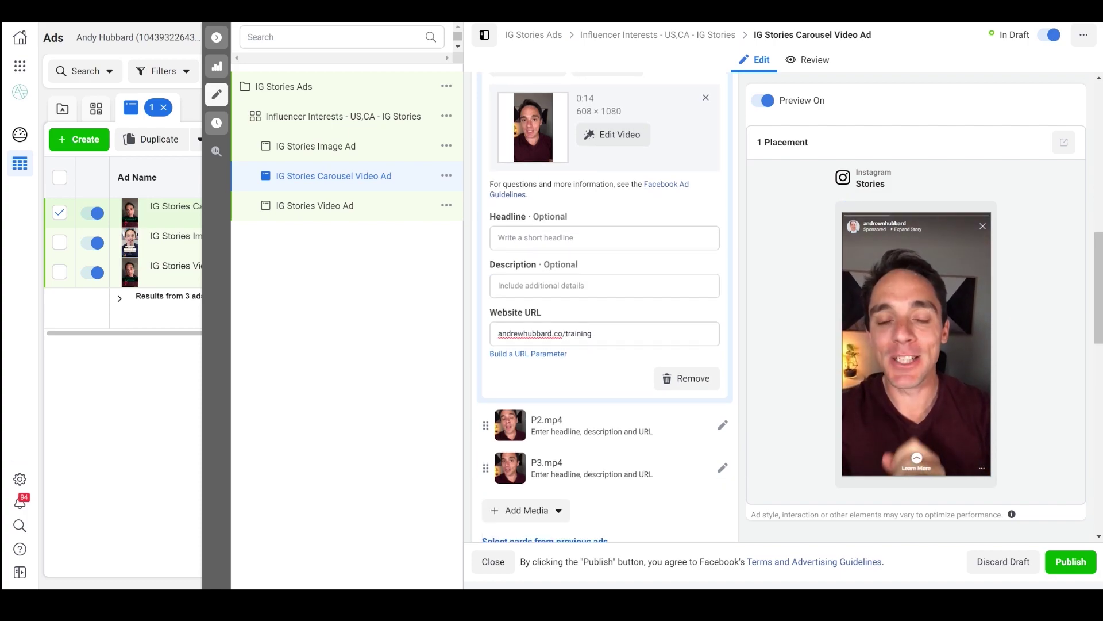
click(722, 357)
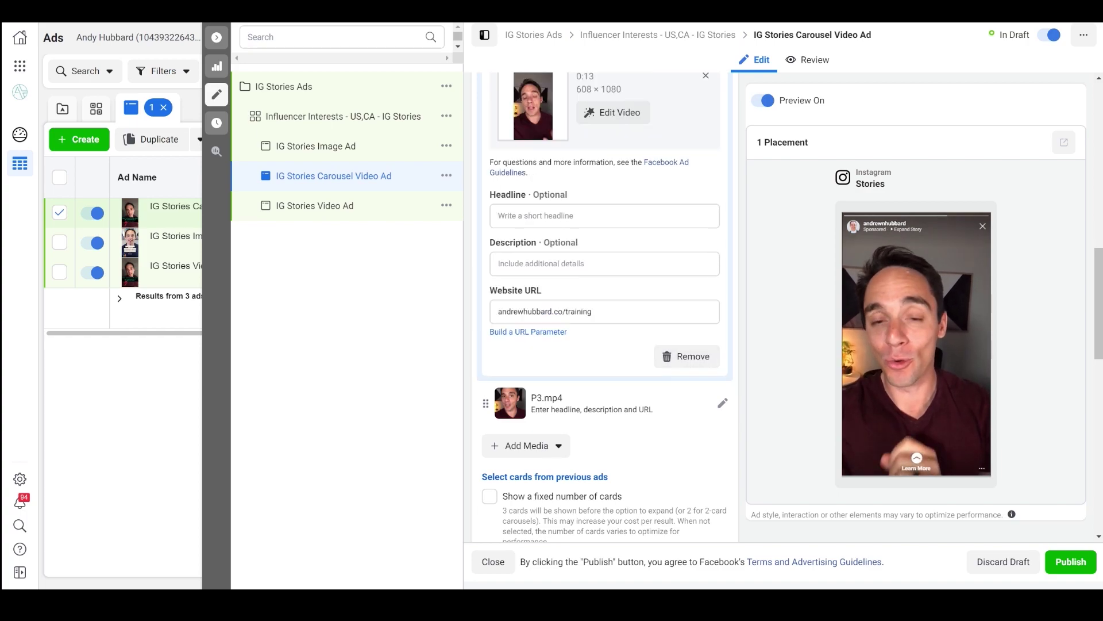
click(723, 403)
drag(592, 354, 523, 354)
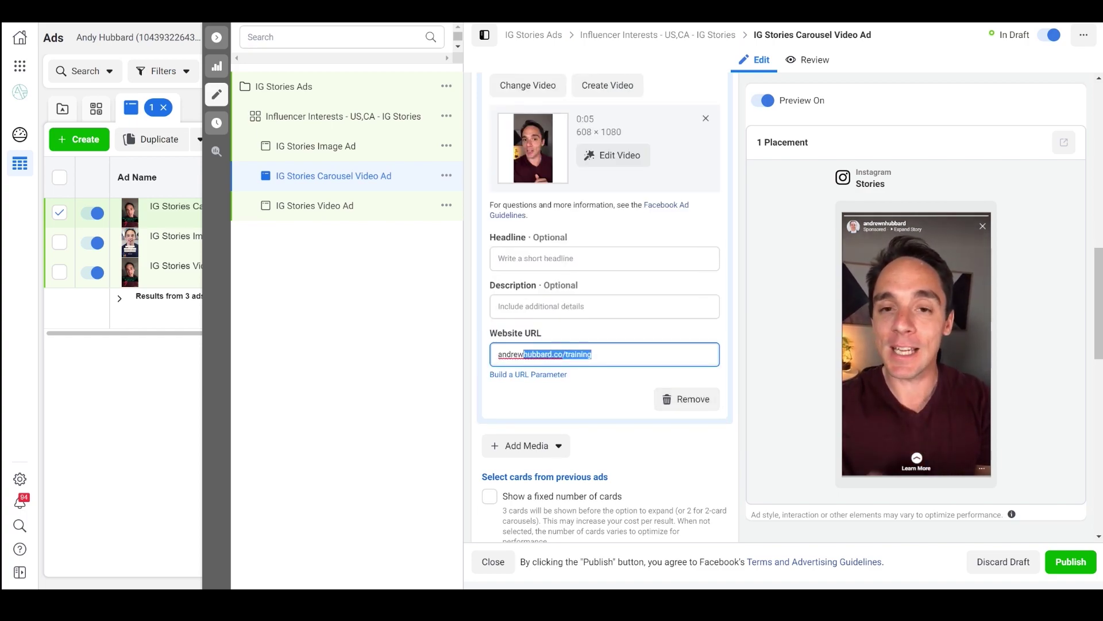
scroll(604, 307, up, 1)
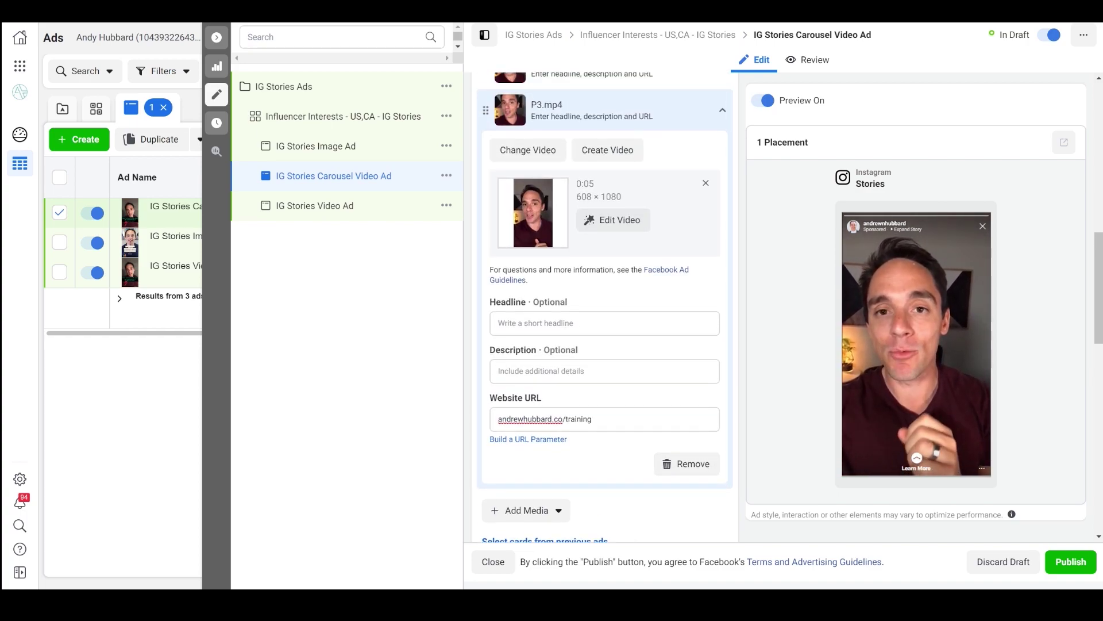
click(722, 110)
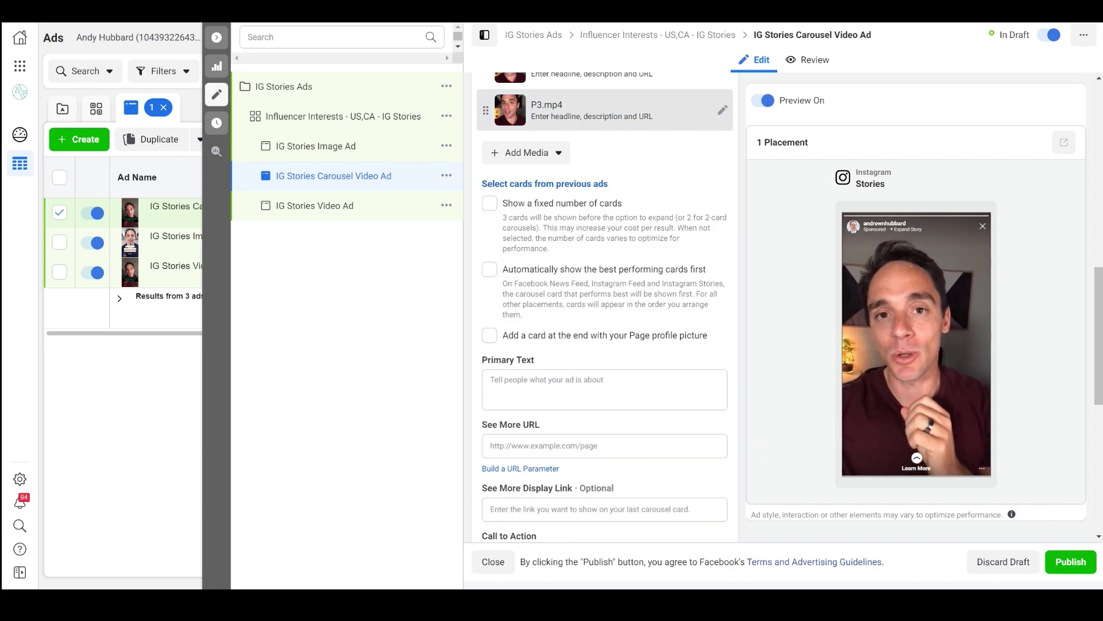
- Enable showing a fixed number of cards for the carousel video ad
scroll(605, 307, up, 1)
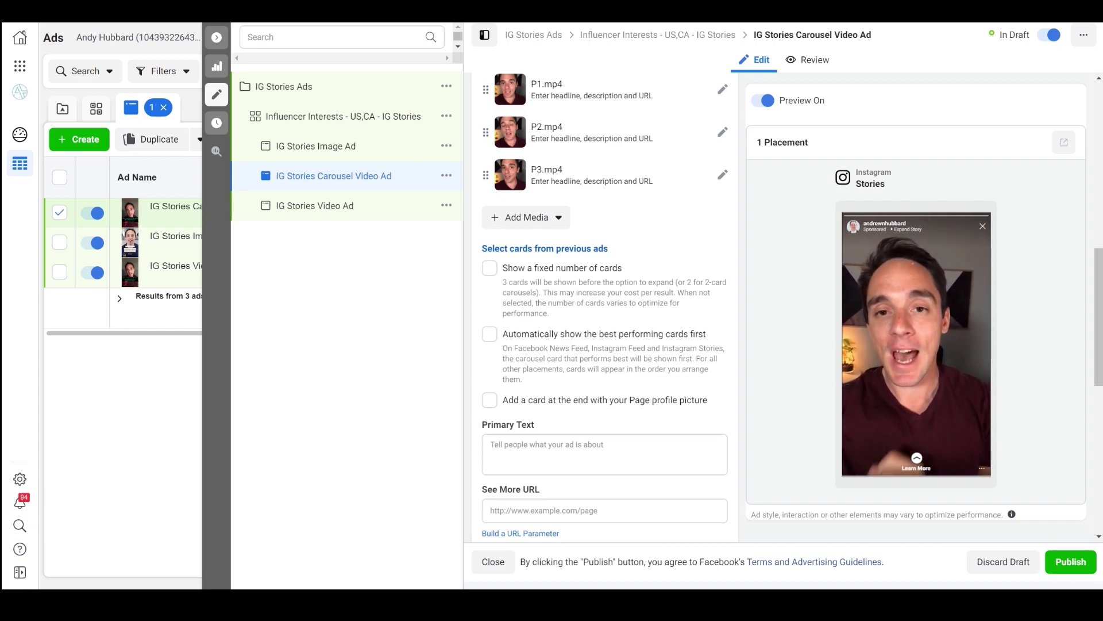
click(489, 267)
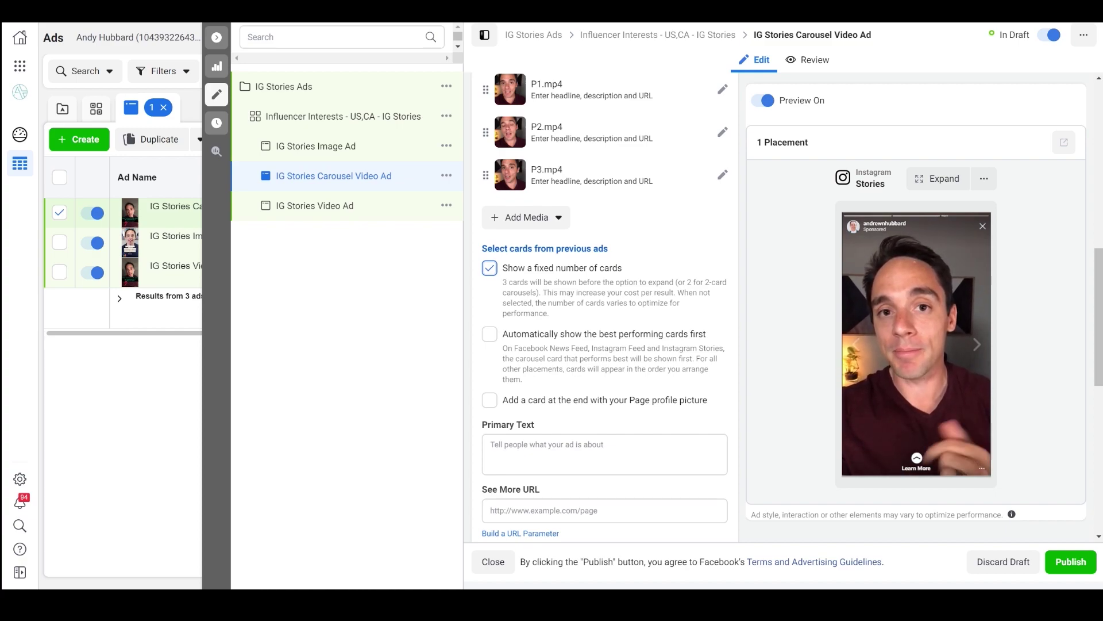
scroll(603, 304, down, 2)
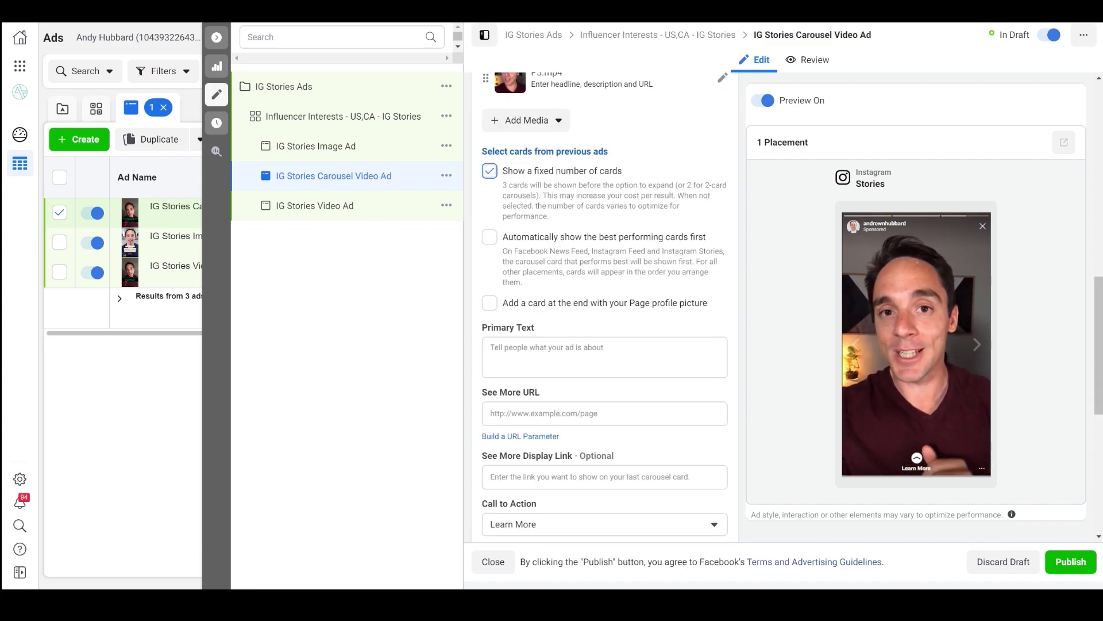
scroll(603, 305, up, 3)
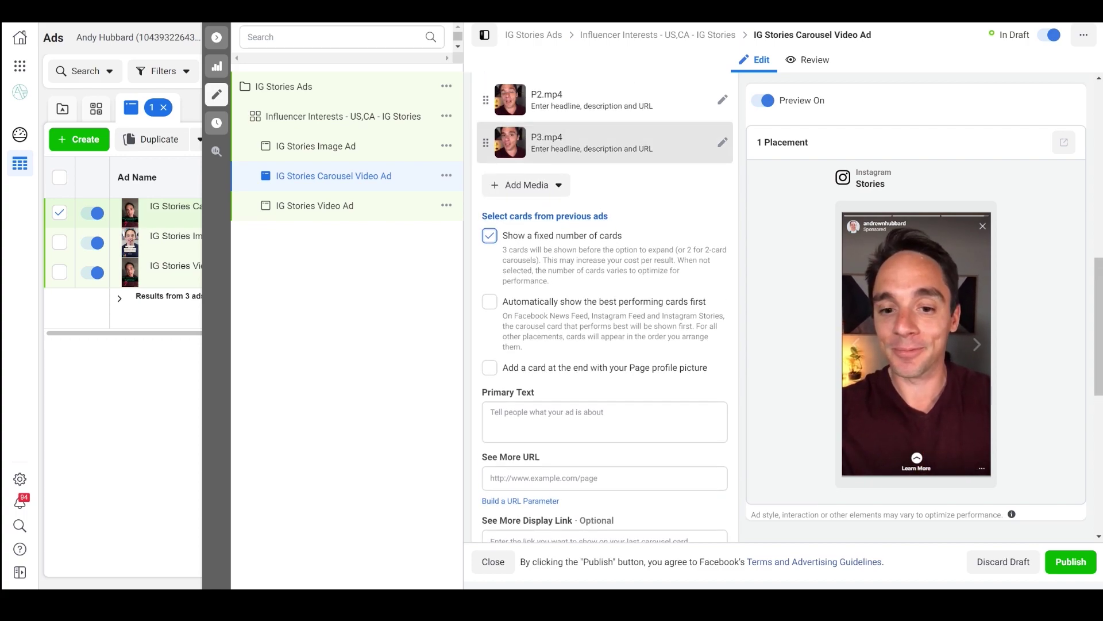
scroll(603, 304, down, 1)
scroll(604, 304, up, 1)
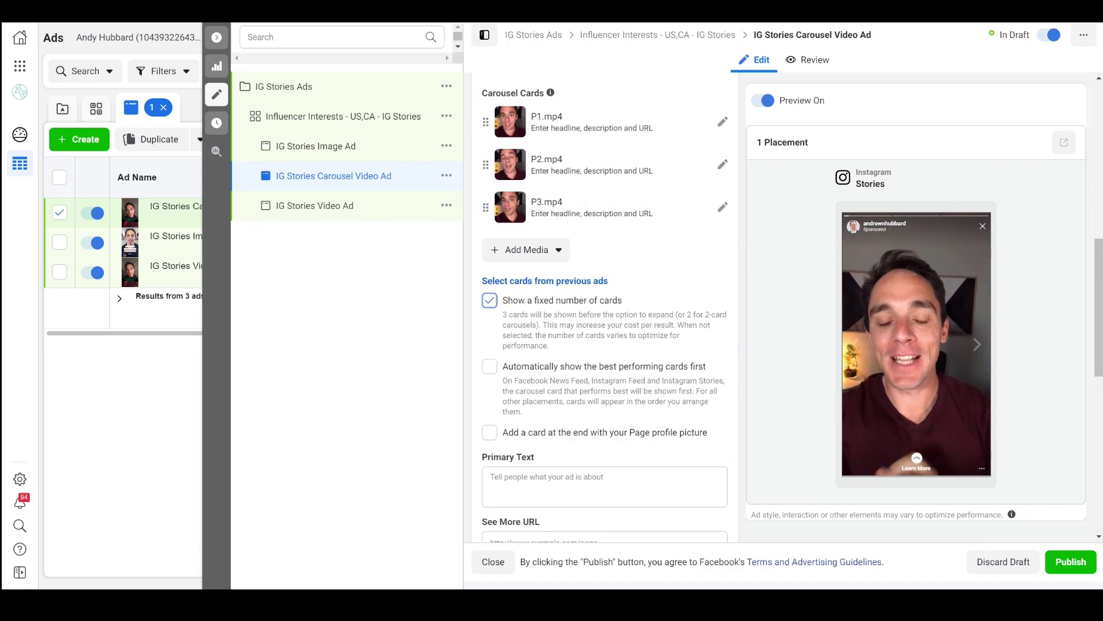
scroll(603, 305, down, 1)
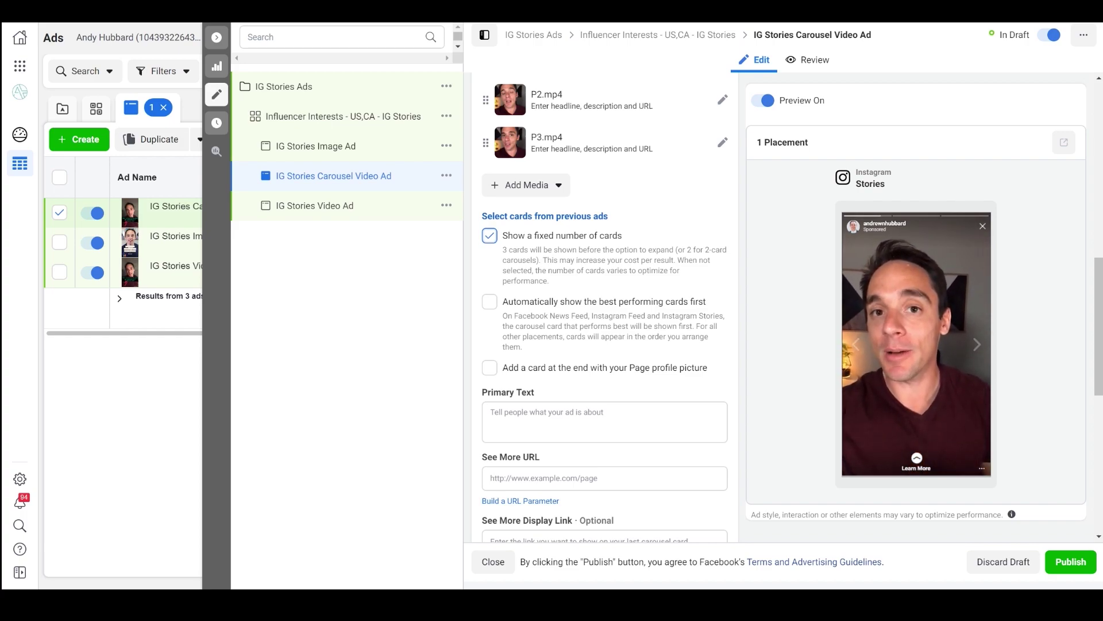
scroll(603, 304, down, 1)
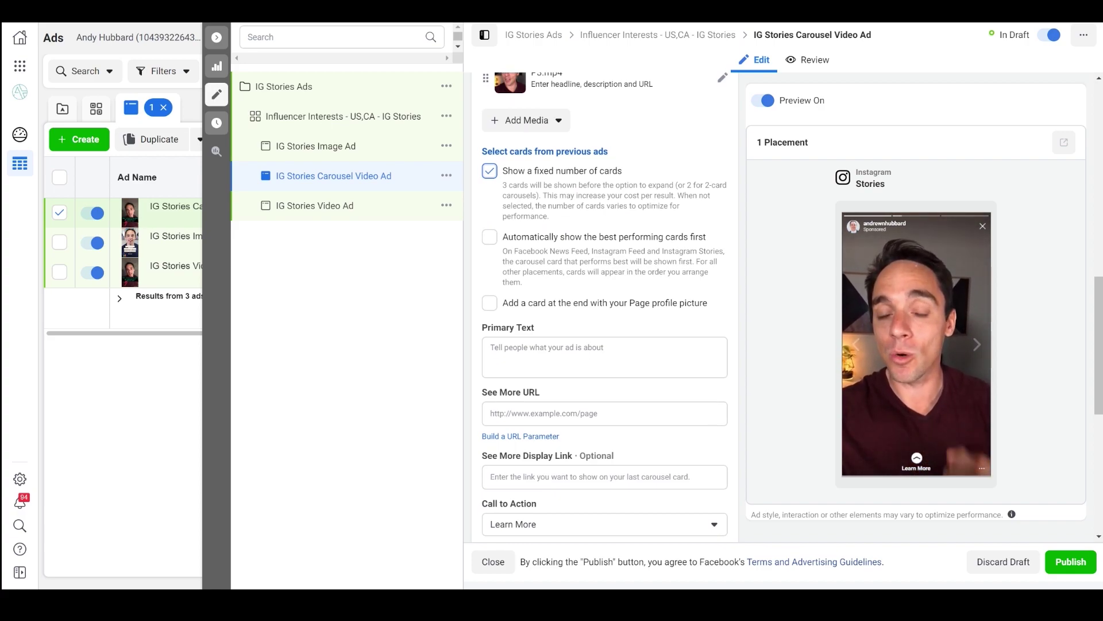
- Add an end card with the Page profile picture and set the See More URL to andrewhubbard.com/training
click(489, 302)
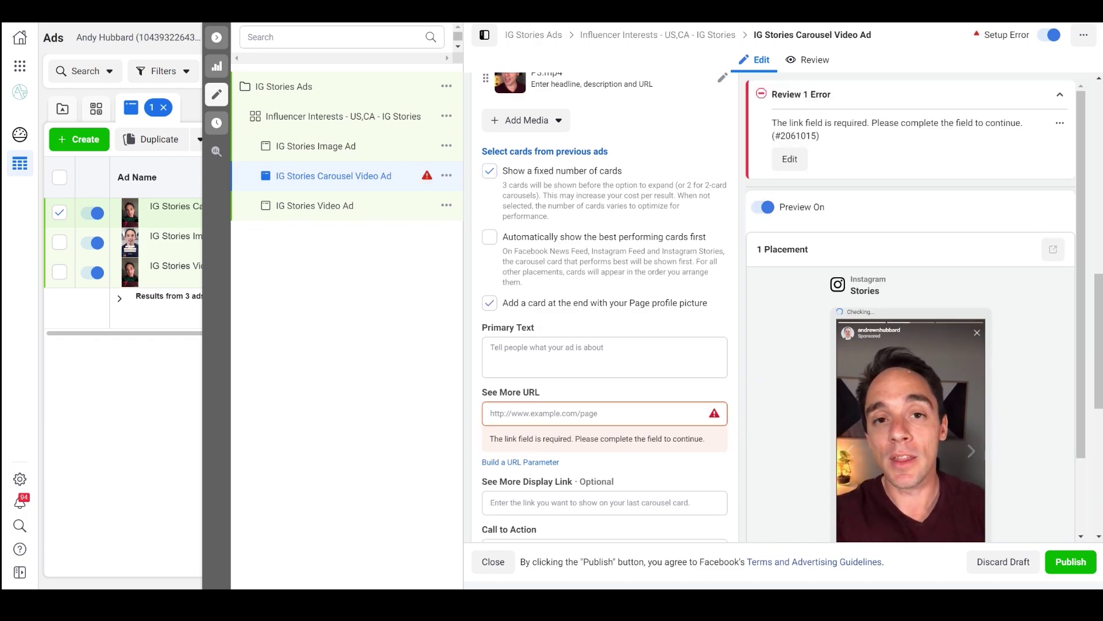
click(574, 413)
text(andrewhunnar)
key(BackSpace)
key(BackSpace)
key(BackSpace)
key(BackSpace)
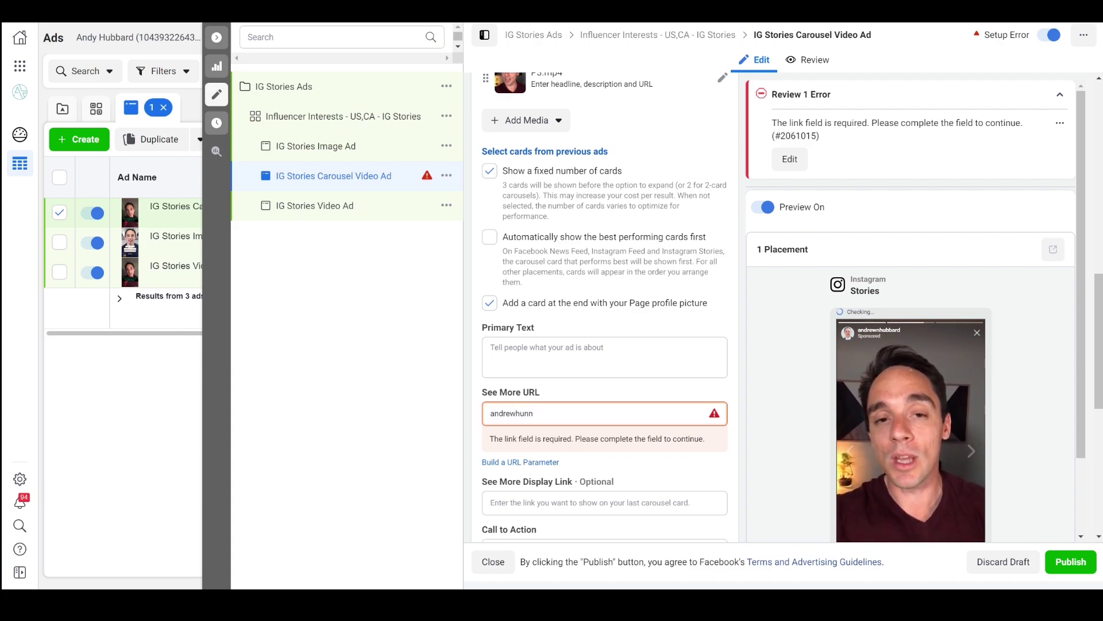
text(bbard.com/)
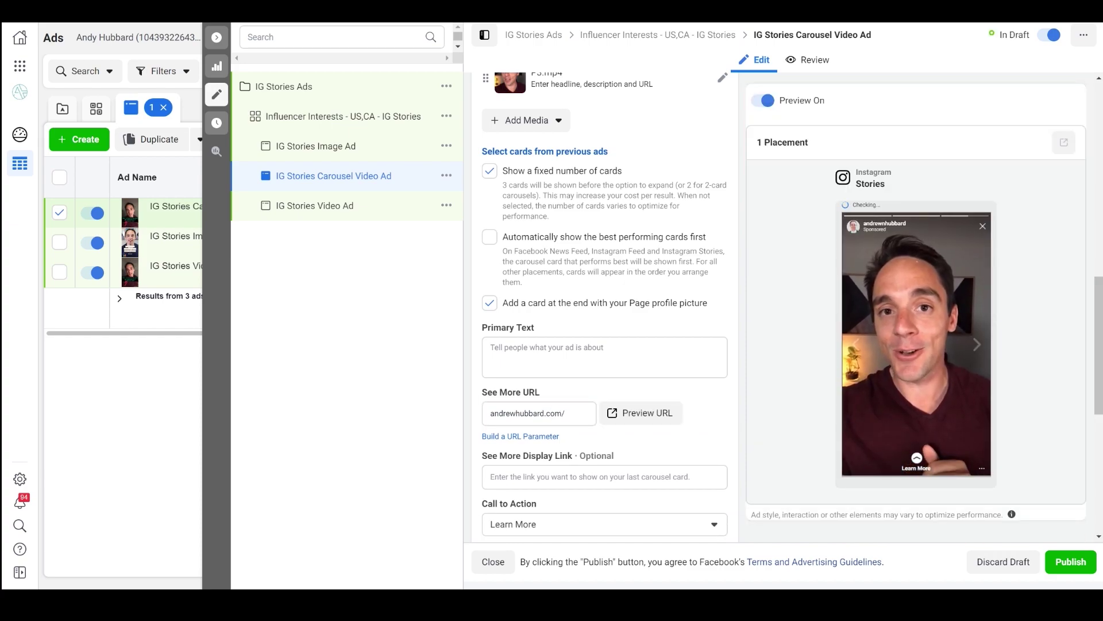
click(572, 414)
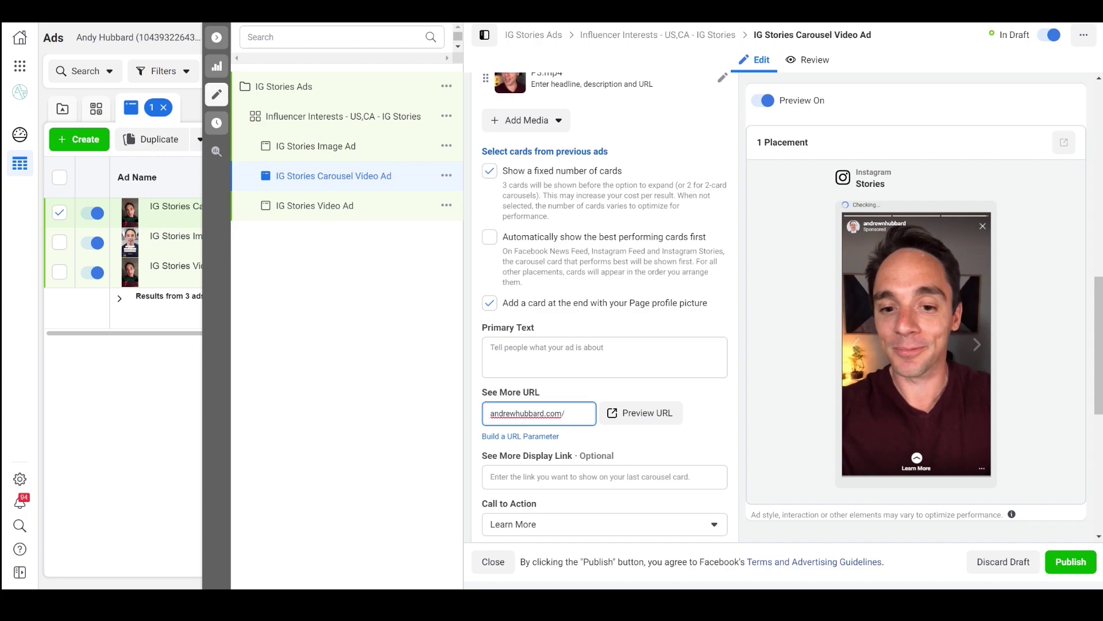
text(training)
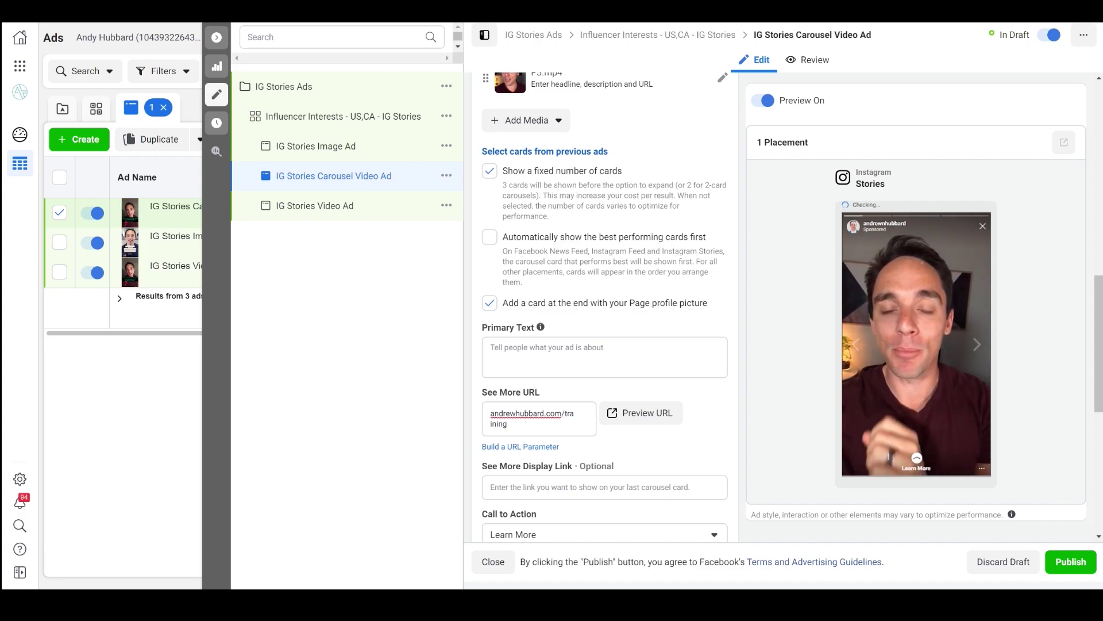
- Turn off the end card with the Page profile picture and set the See More URL to andrewhubbard.co/training
scroll(540, 326, down, 1)
mouse_move(540, 262)
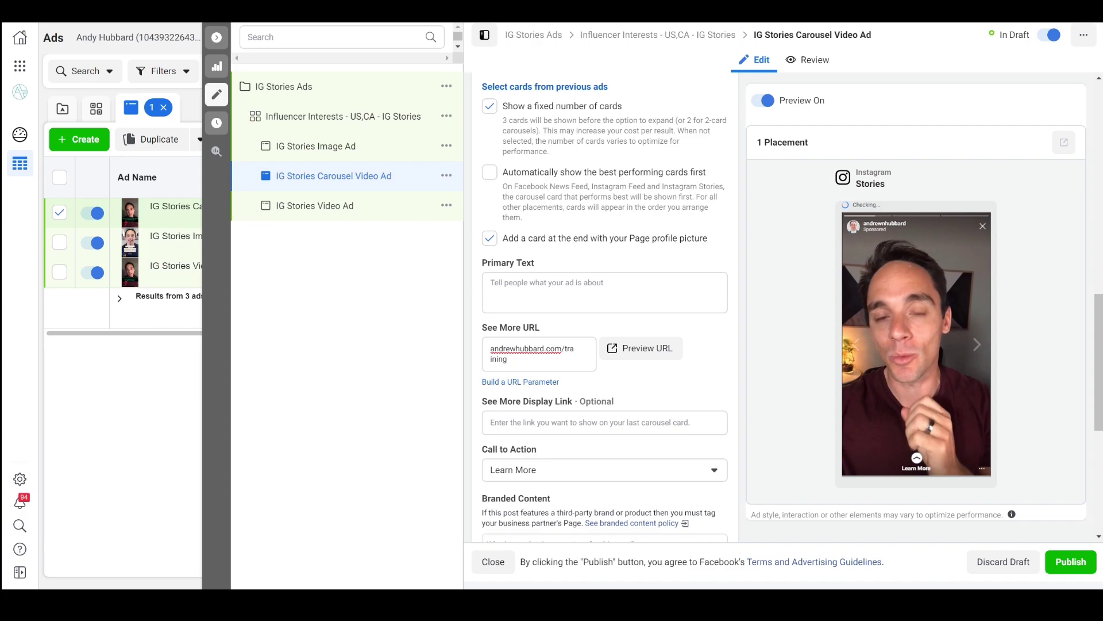
click(489, 238)
scroll(604, 288, down, 1)
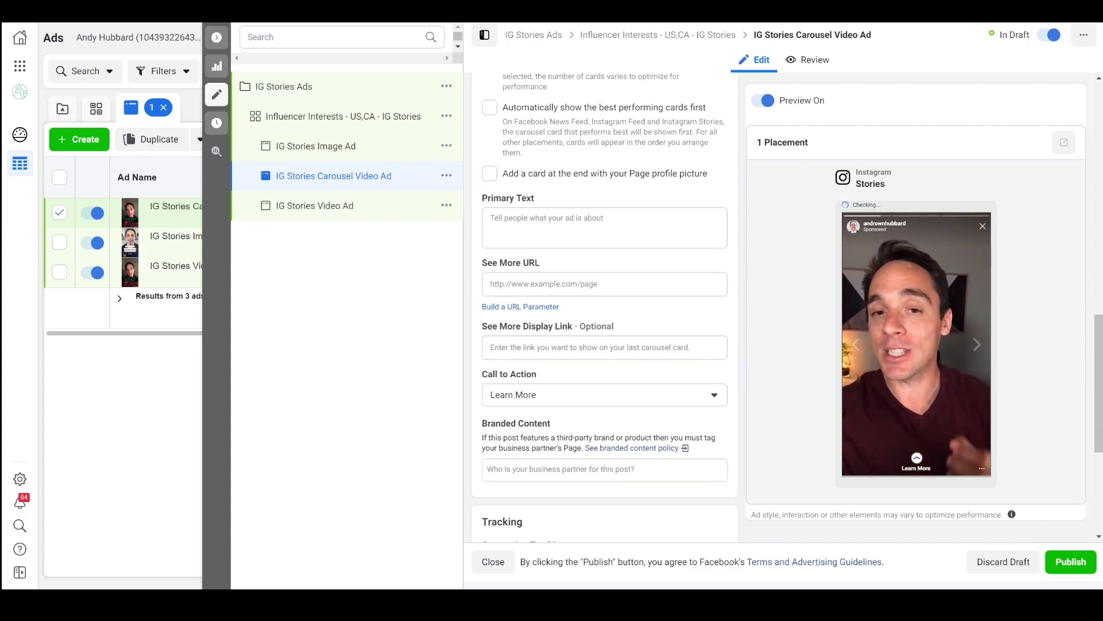
click(603, 284)
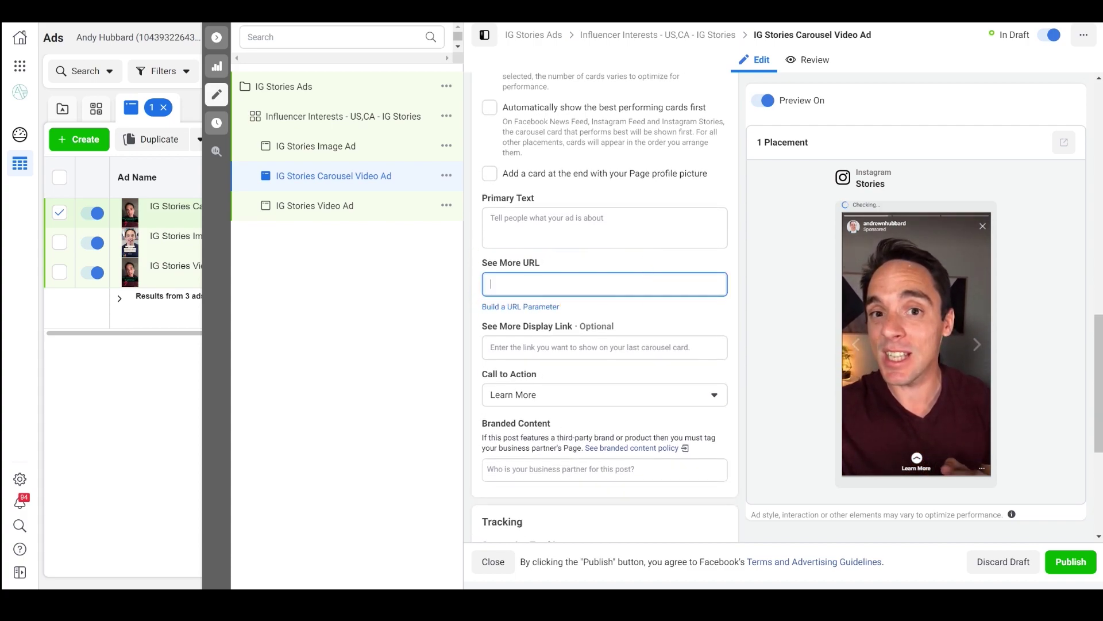
text(andrewhubbard.co/training)
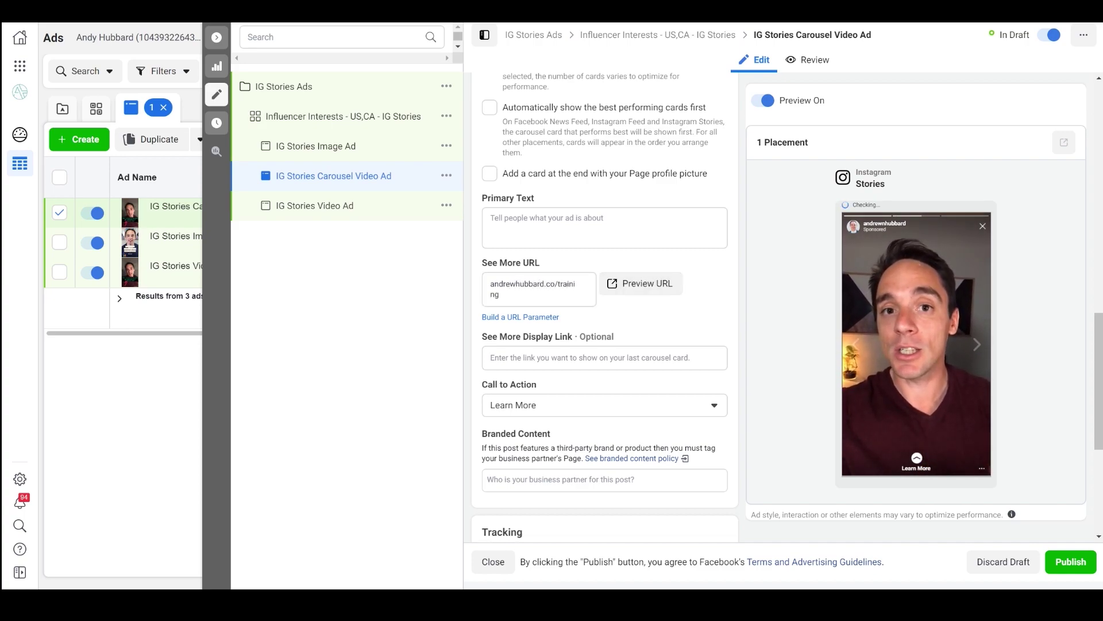
- Review the carousel ad's call to action, tracking and card settings, and close the ad editor
scroll(605, 304, down, 3)
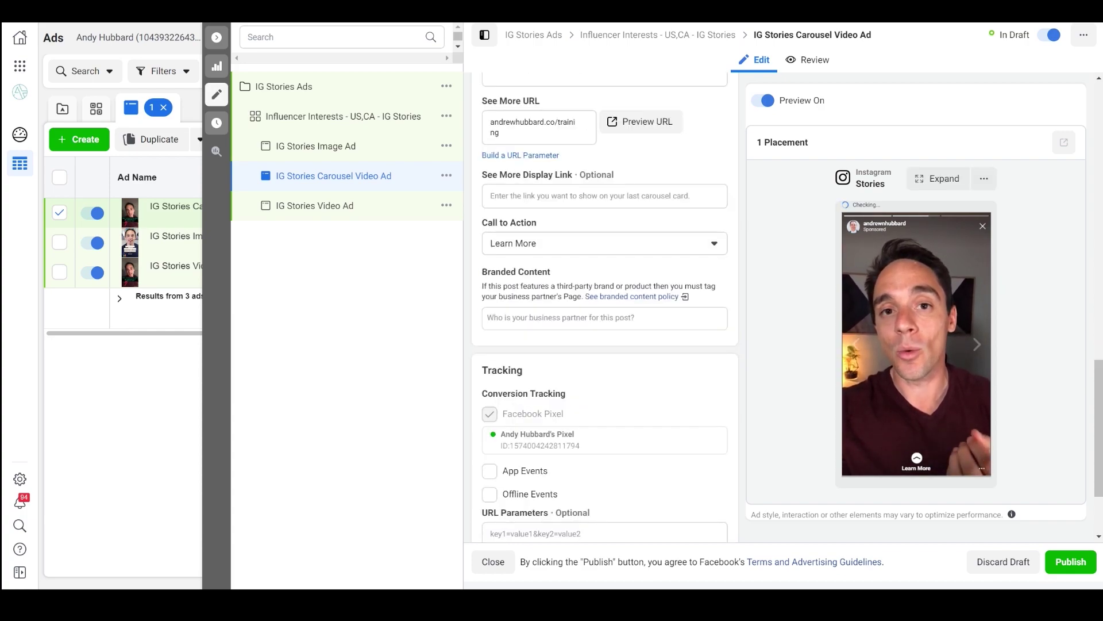
scroll(604, 304, up, 2)
scroll(605, 308, down, 3)
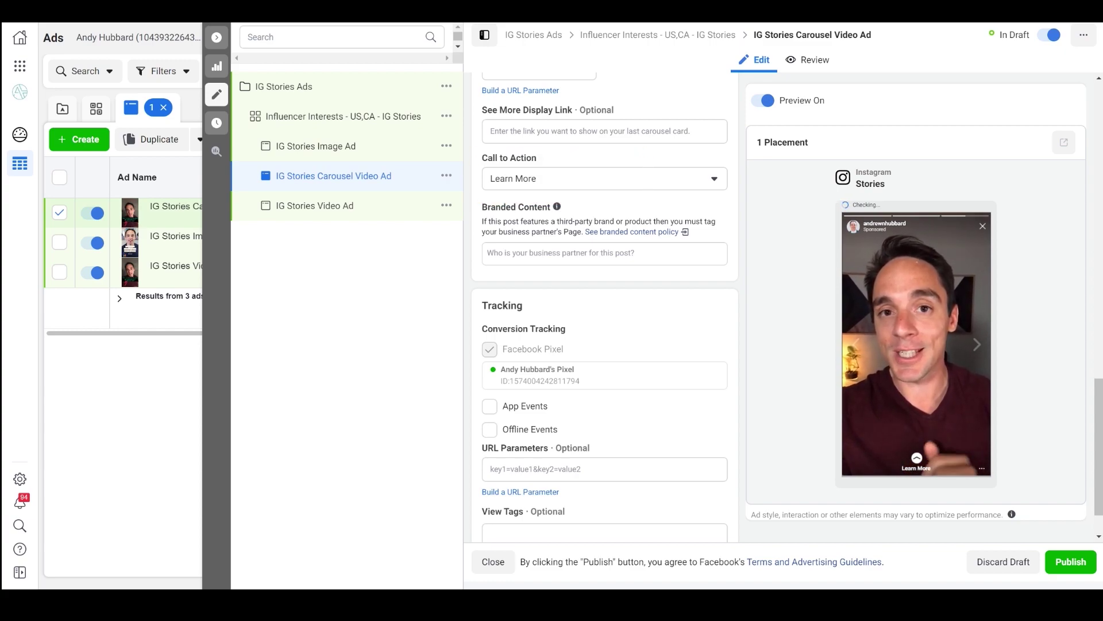
scroll(605, 308, down, 1)
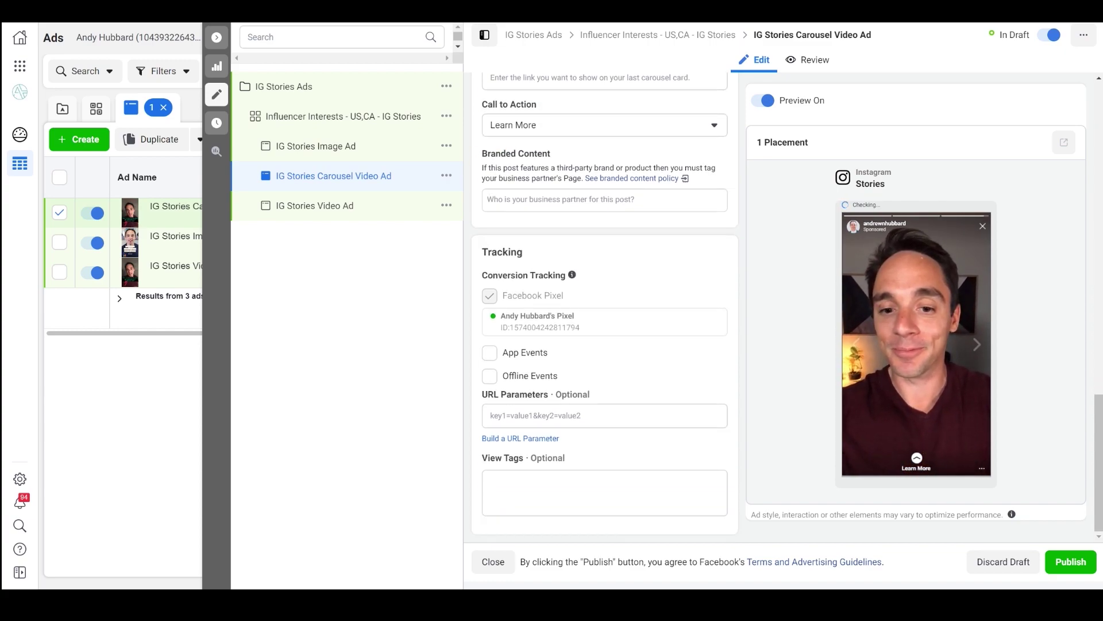
scroll(605, 307, up, 7)
scroll(604, 307, up, 6)
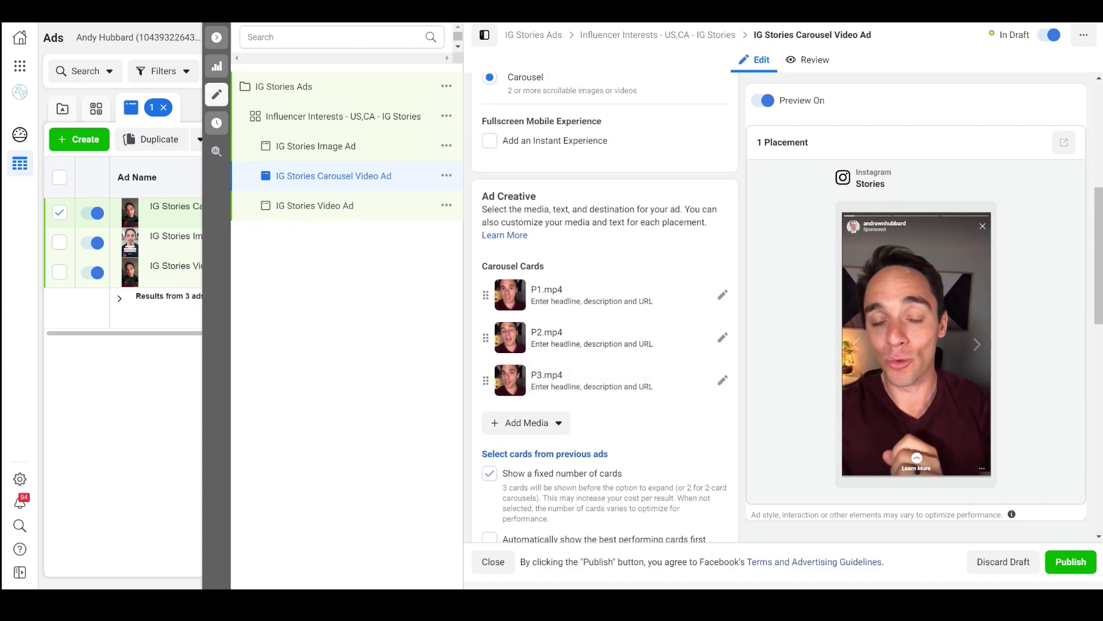
click(216, 38)
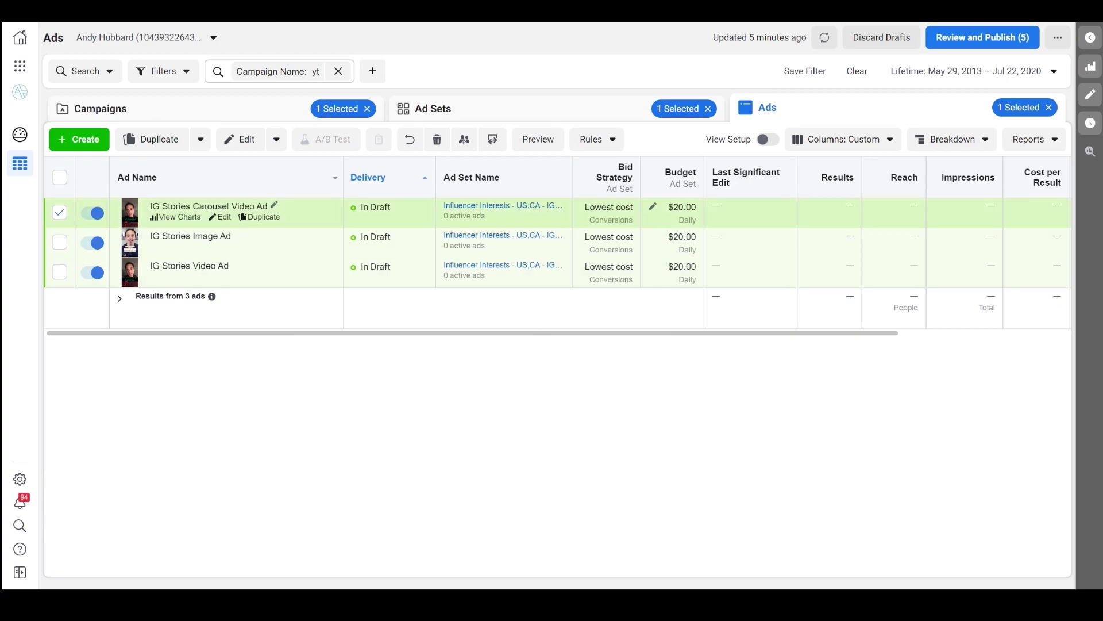